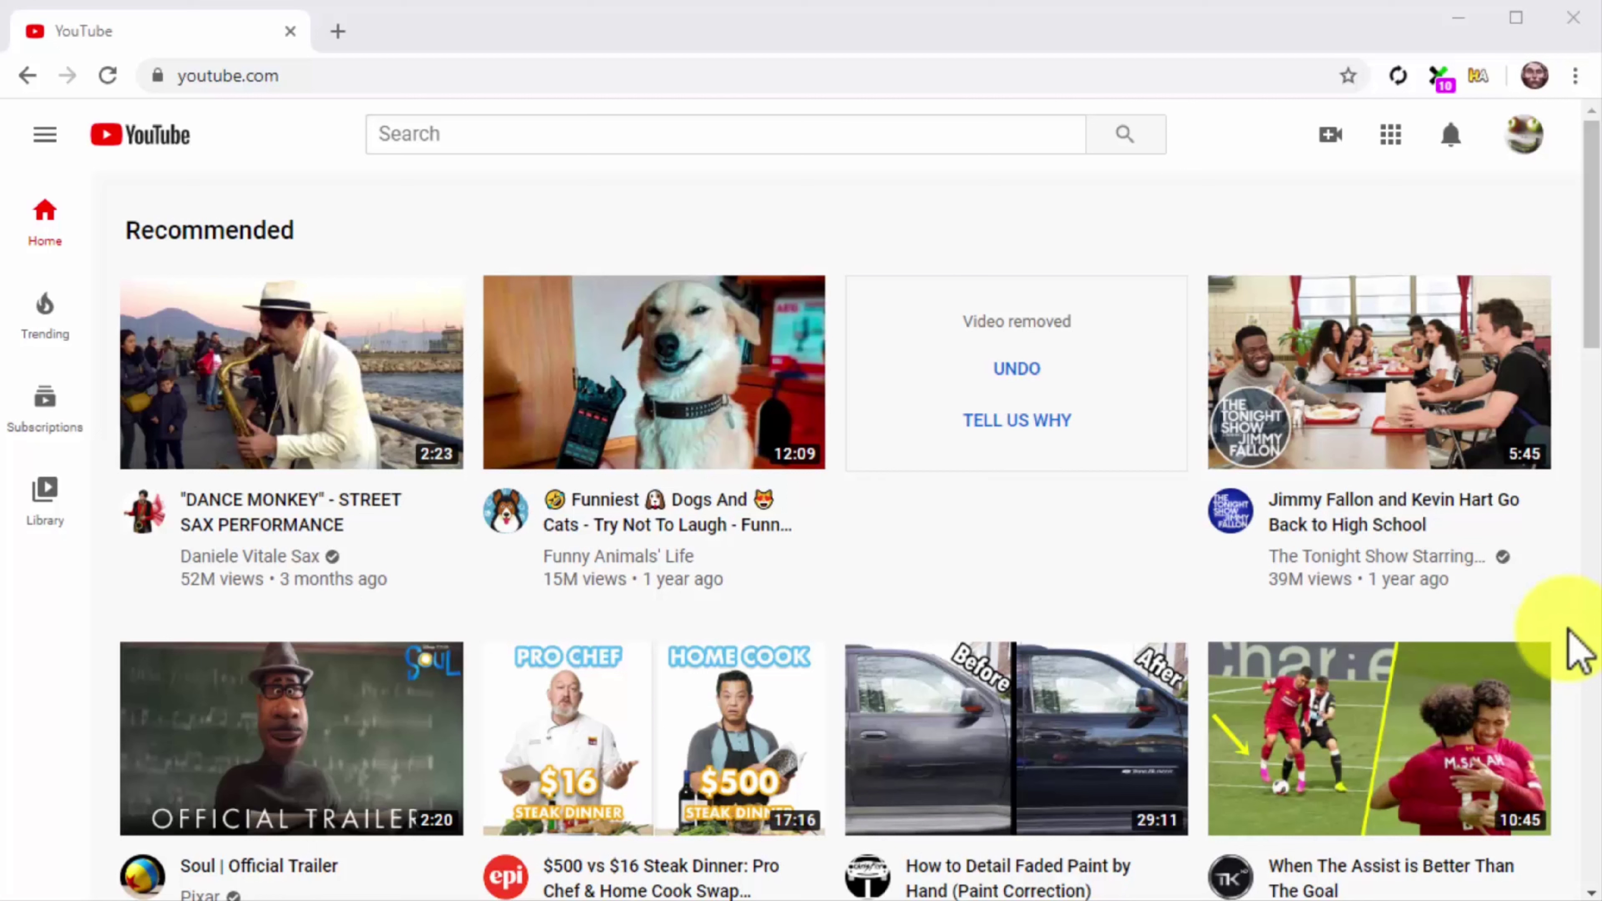
# Open YouTube Studio for the channel and upload the video file "5 Healthy Eating Tips No One's Giving" from the My Business folder
pyautogui.click(1526, 134)
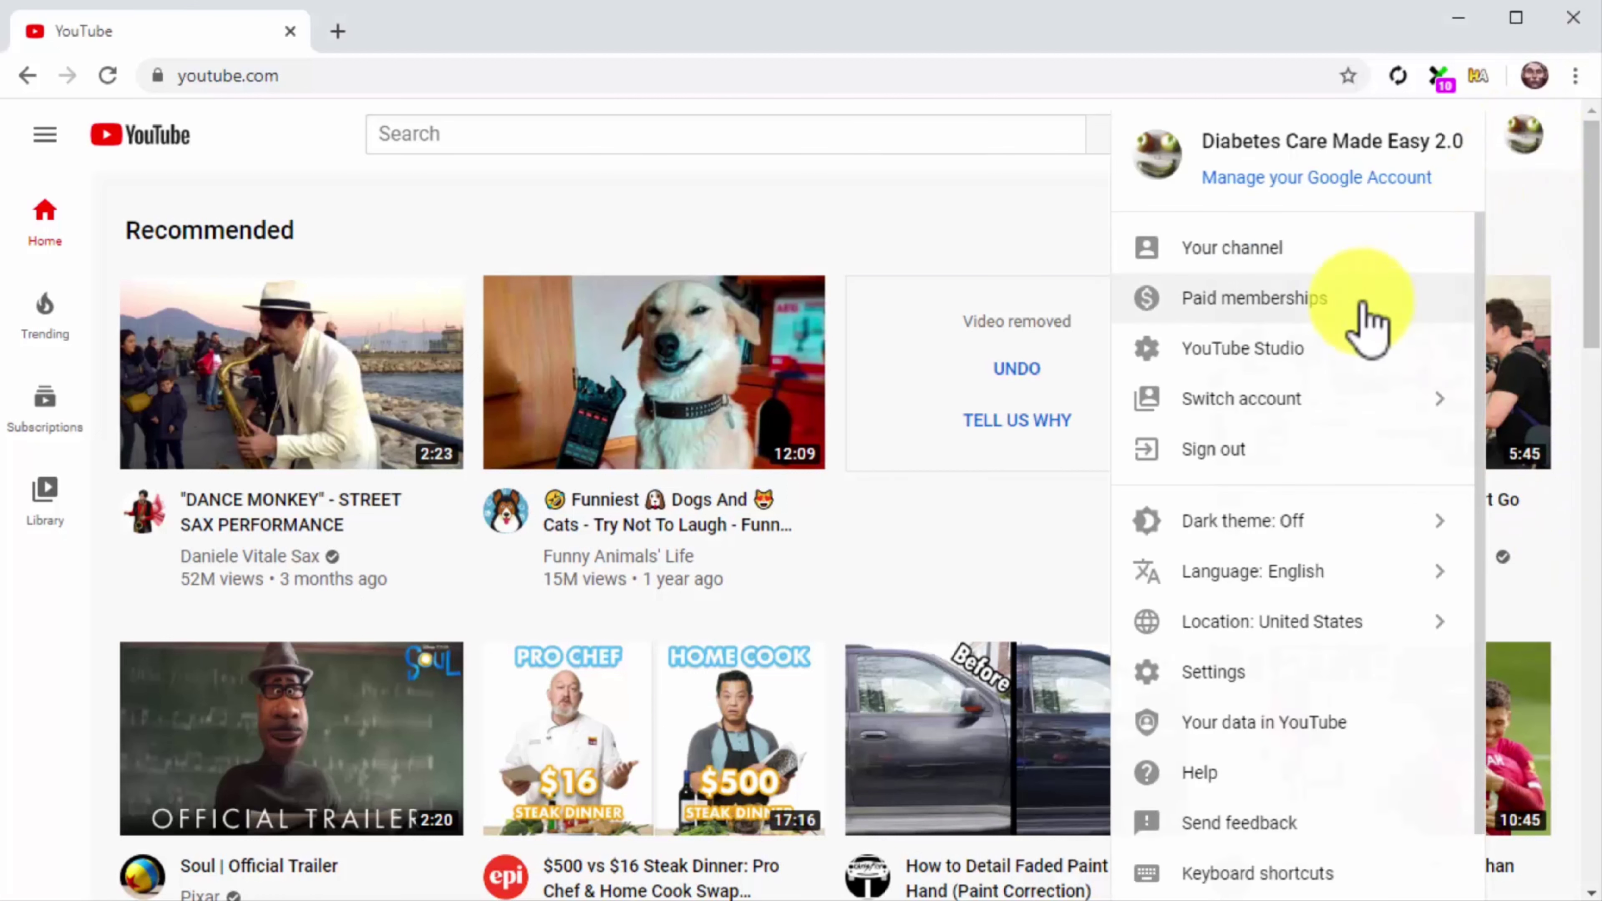
pyautogui.click(1309, 353)
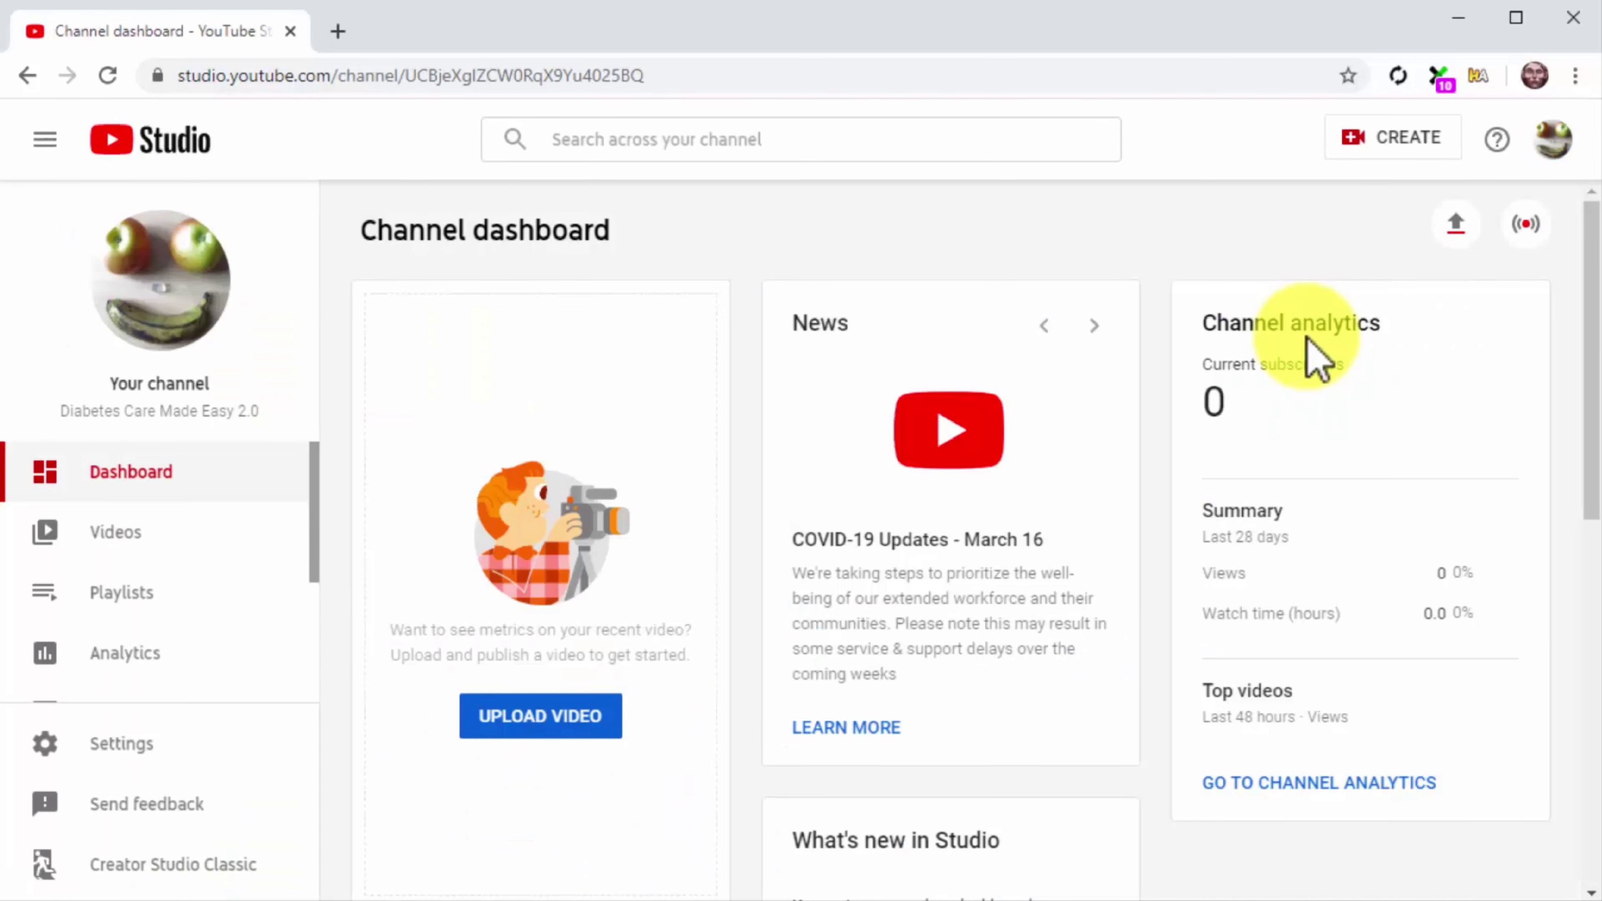
pyautogui.click(1382, 144)
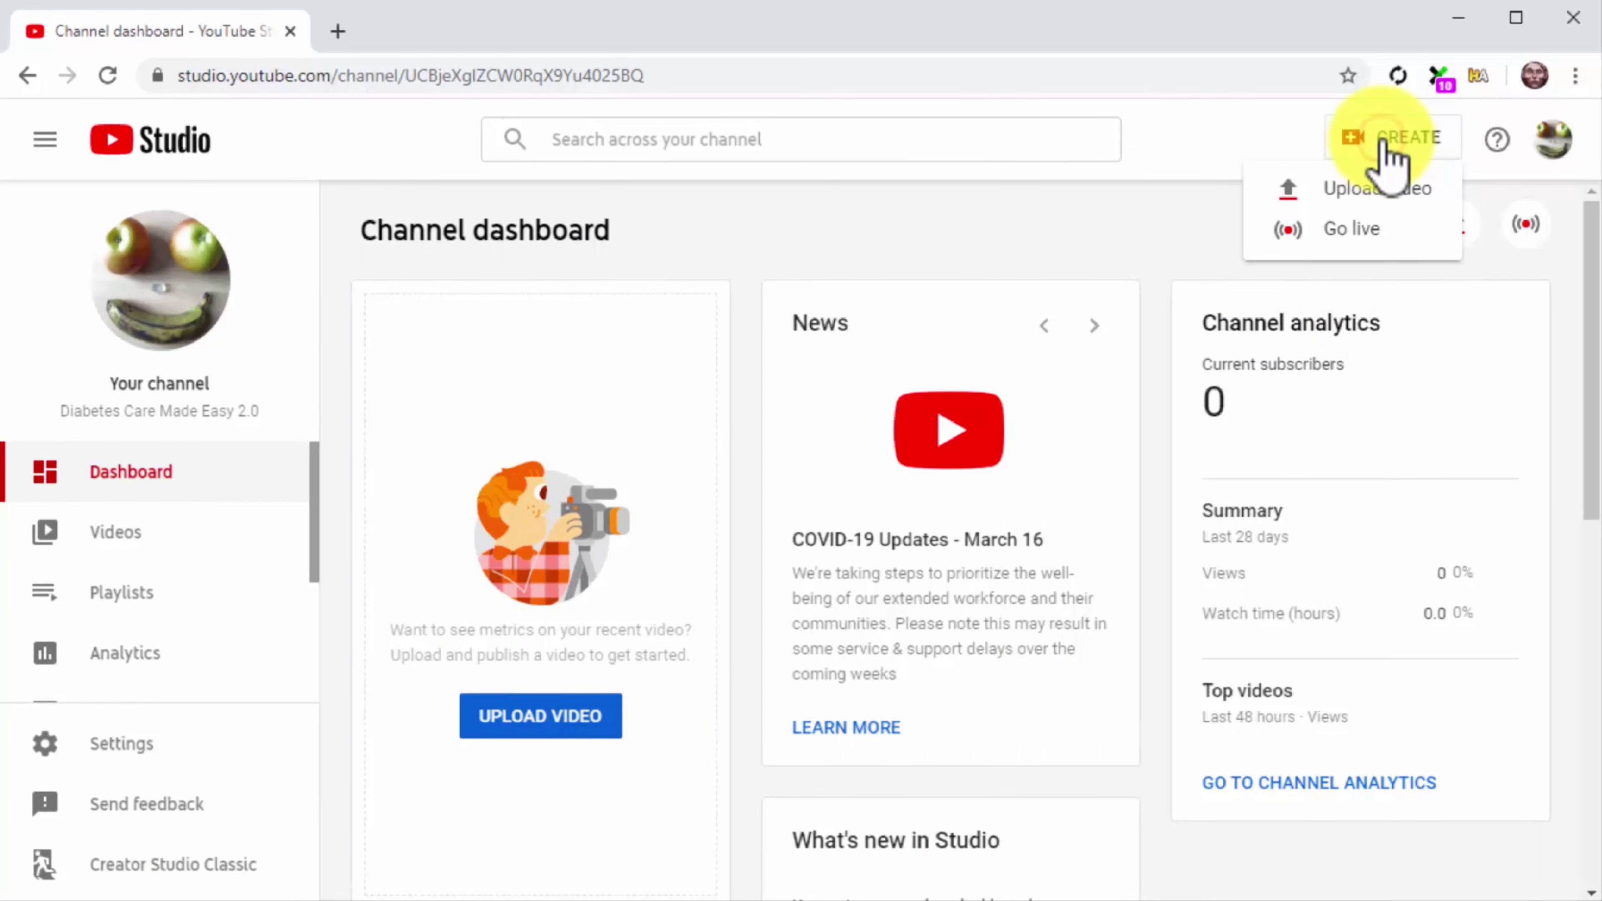
pyautogui.click(1384, 190)
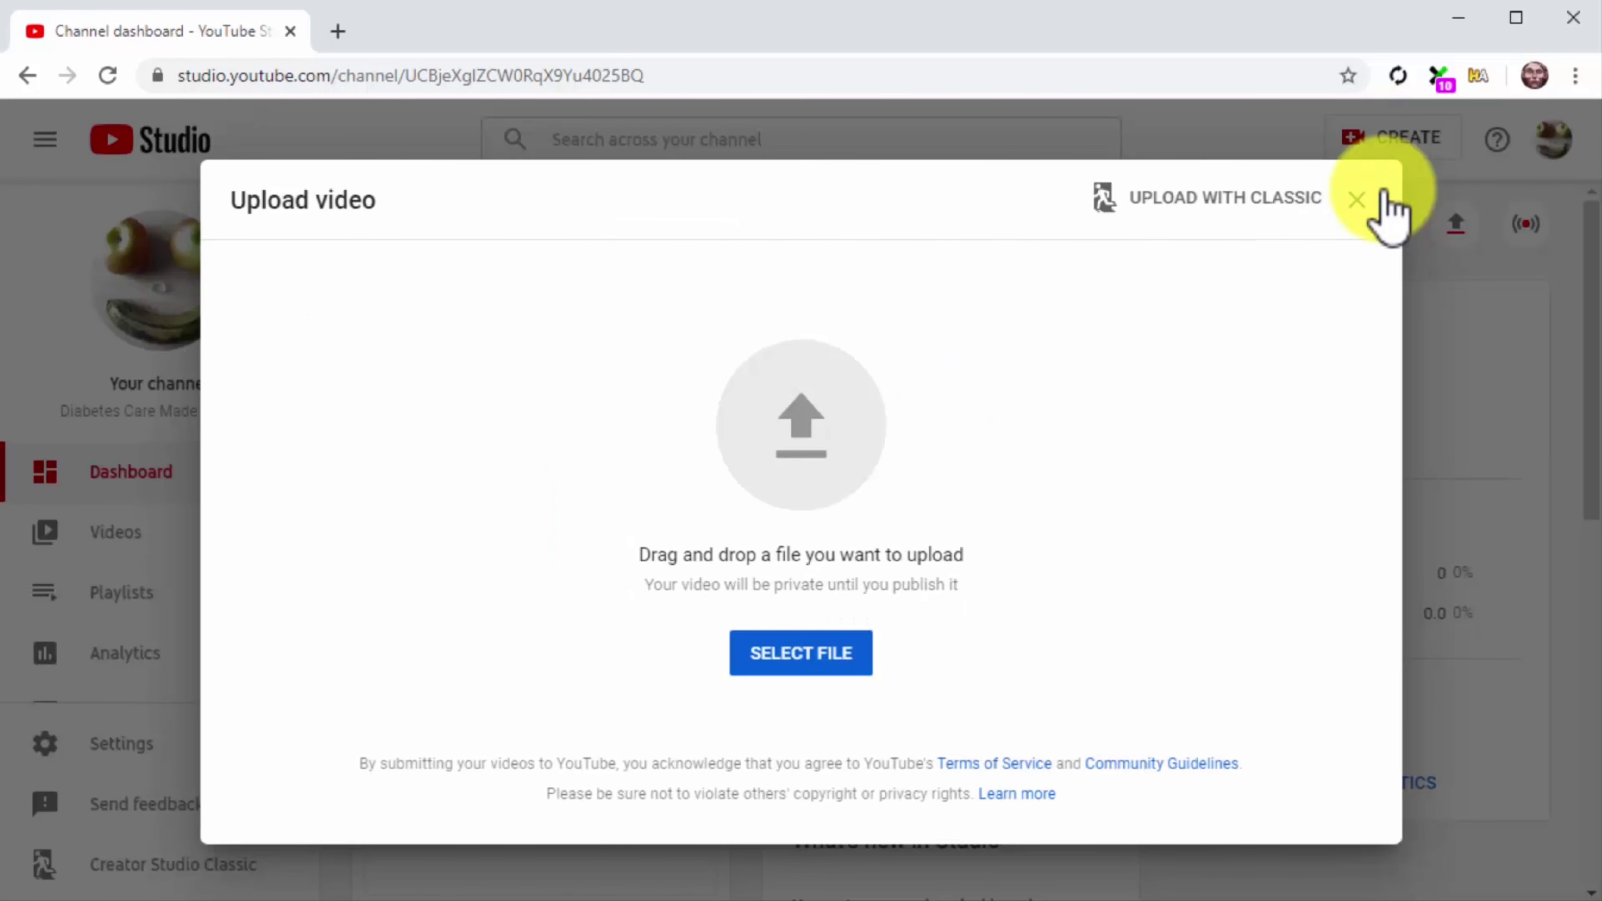
pyautogui.click(823, 654)
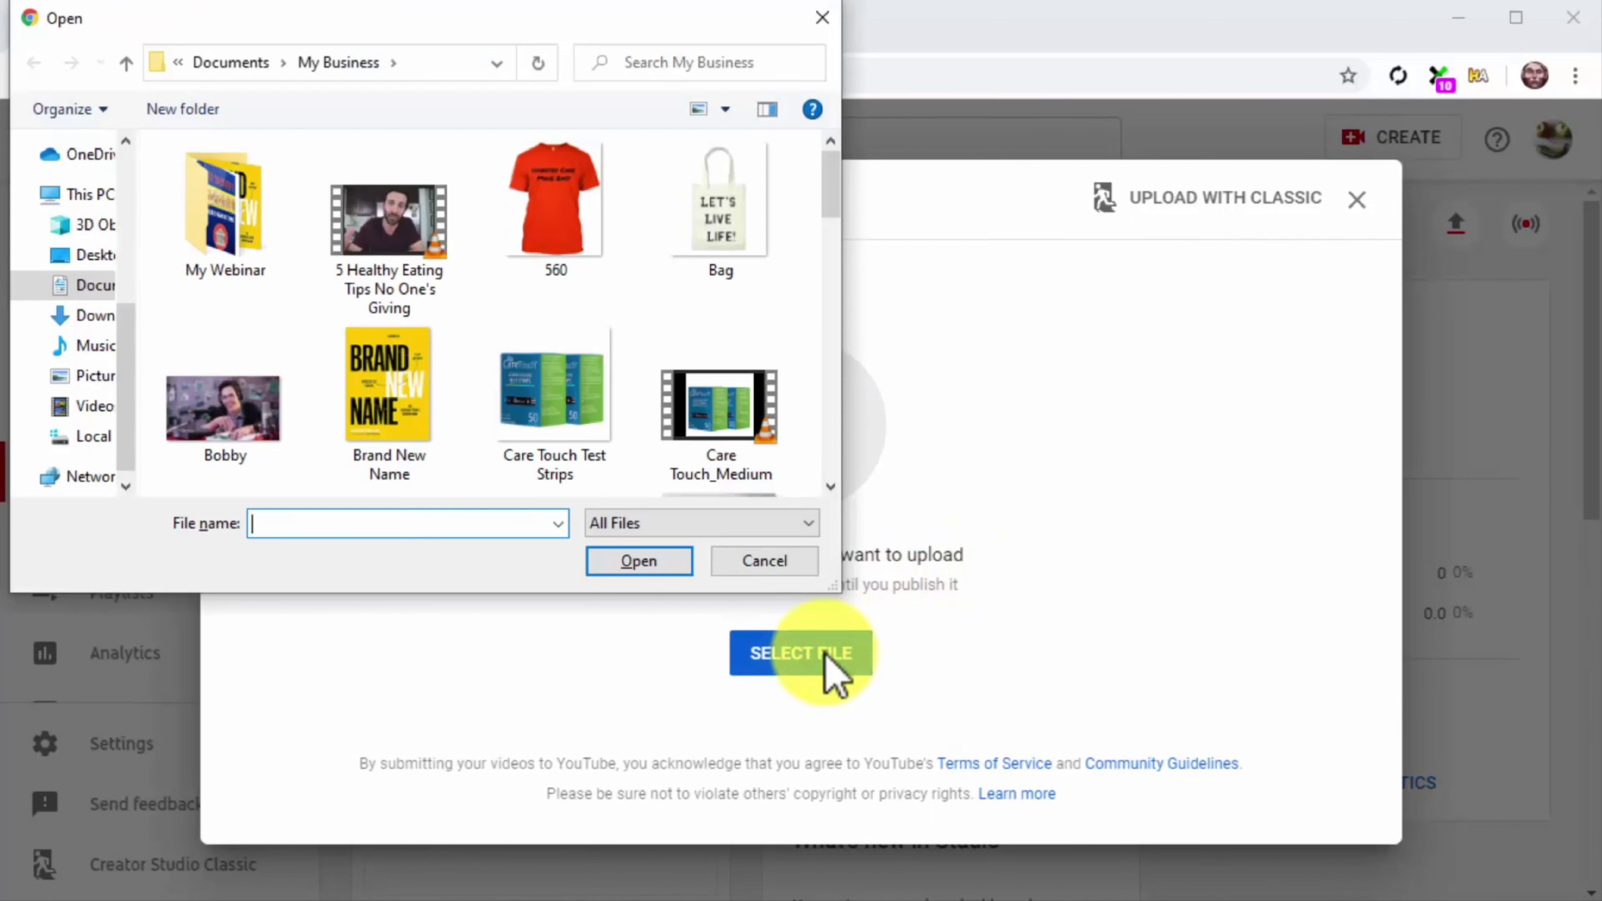
pyautogui.doubleClick(414, 228)
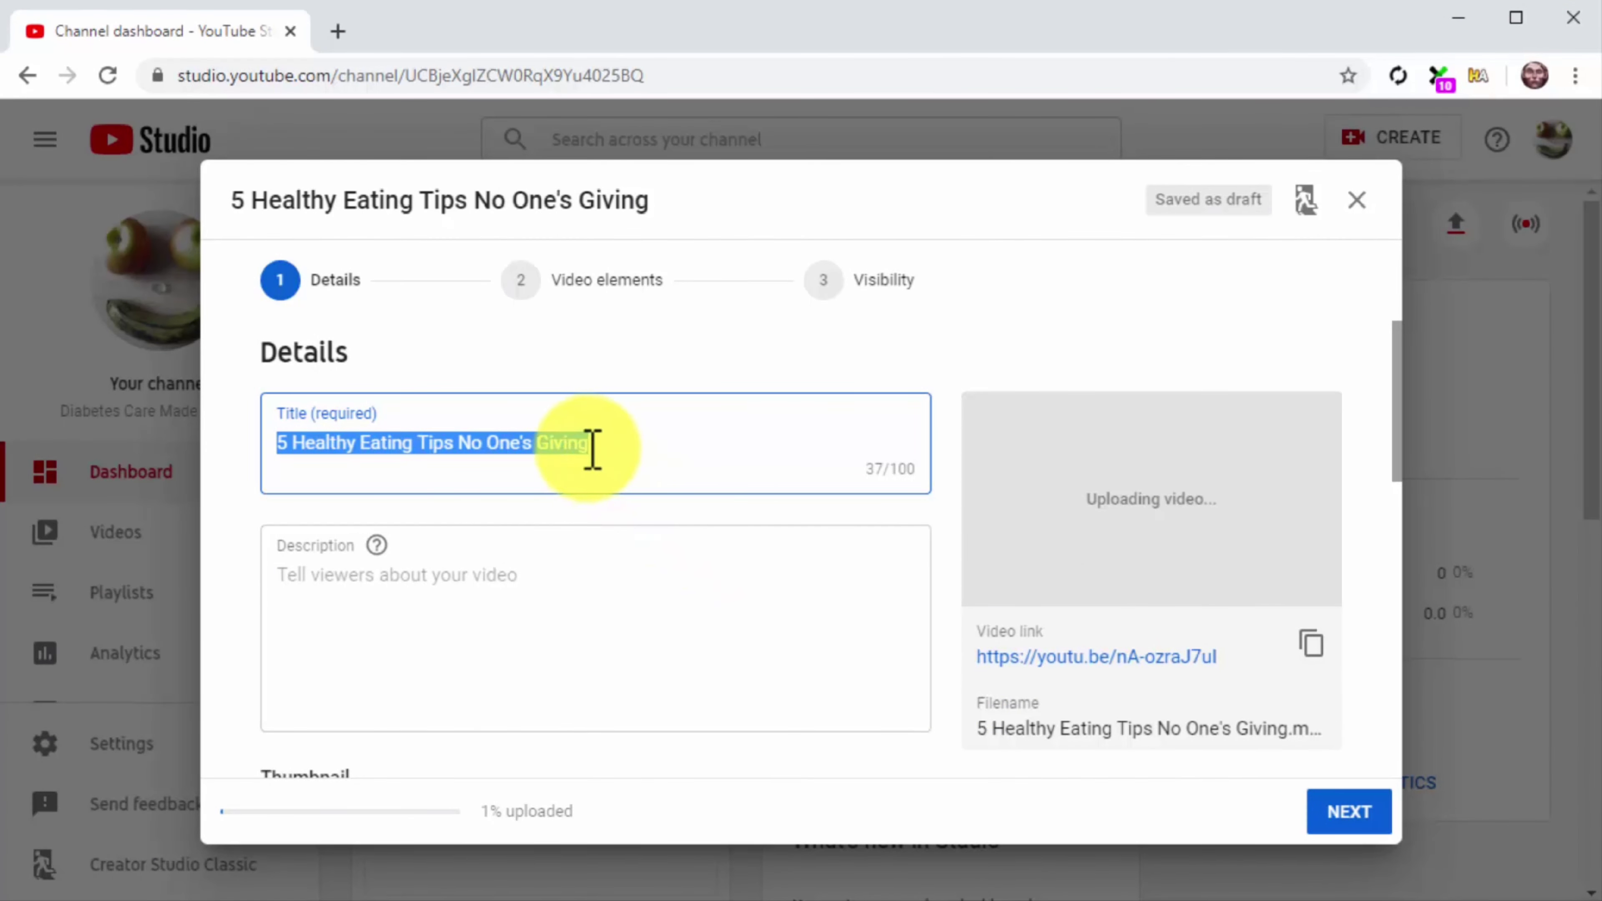
# Insert "Healthy Food - " at the beginning of the video title
pyautogui.click(615, 449)
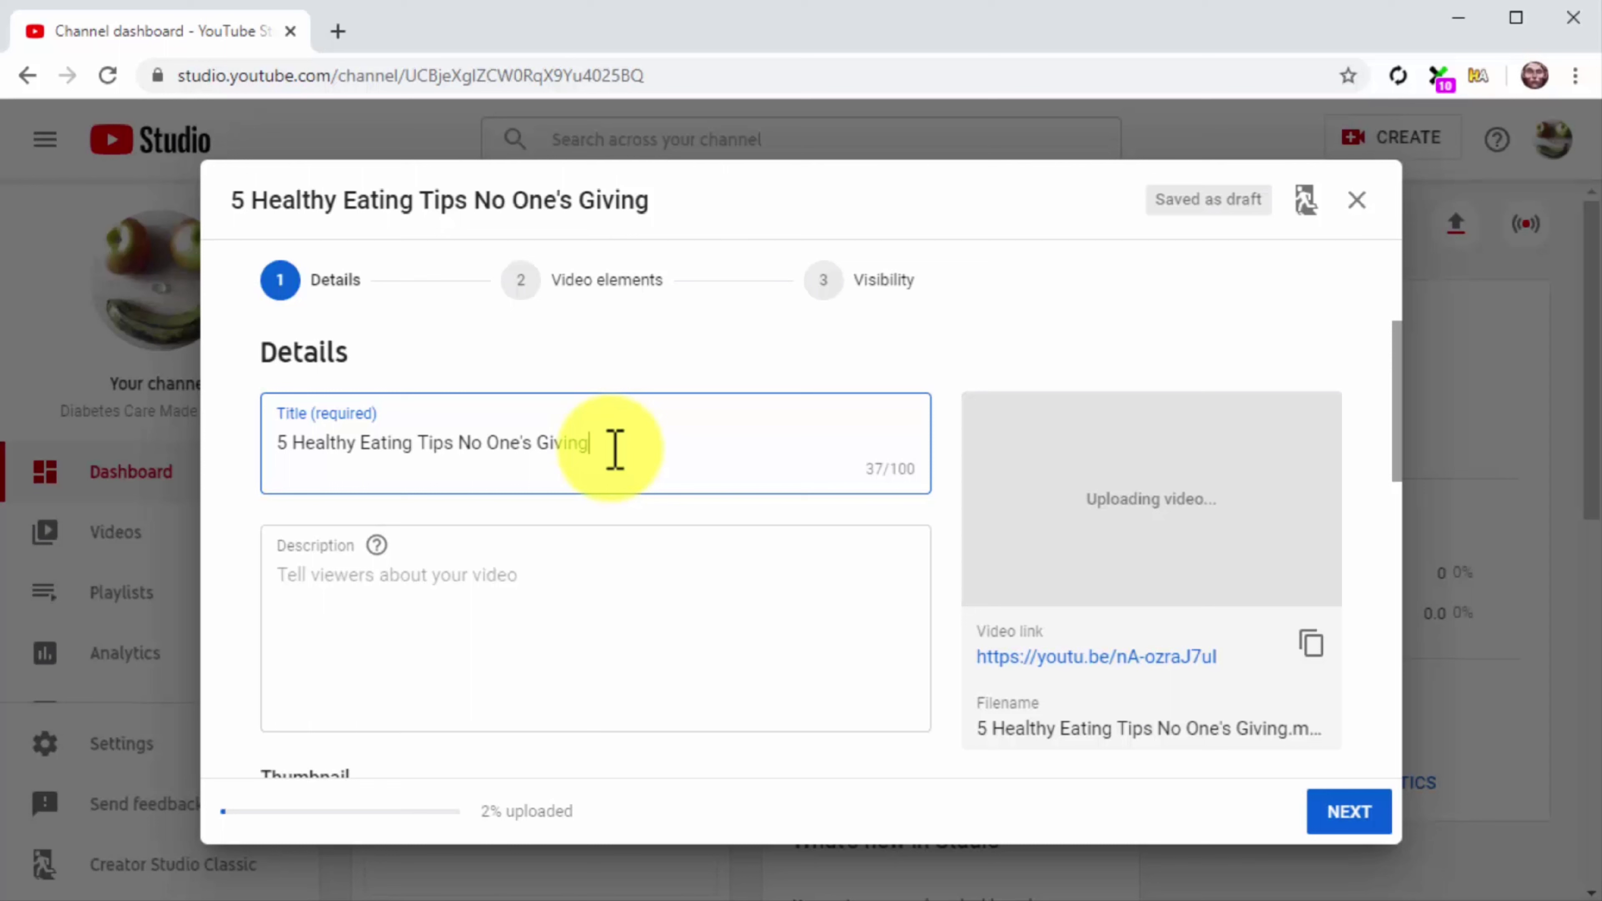
pyautogui.press('Left')
pyautogui.press('Left')
pyautogui.press('Left')
pyautogui.press('Left')
pyautogui.press('Left')
pyautogui.press('Left')
pyautogui.press('Left')
pyautogui.press('Left')
pyautogui.press('Left')
pyautogui.press('Left')
pyautogui.press('Left')
pyautogui.press('Left')
pyautogui.press('Left')
pyautogui.press('Left')
pyautogui.press('Left')
pyautogui.press('Left')
pyautogui.press('Left')
pyautogui.press('Left')
pyautogui.press('Left')
pyautogui.press('Left')
pyautogui.write('Healthy')
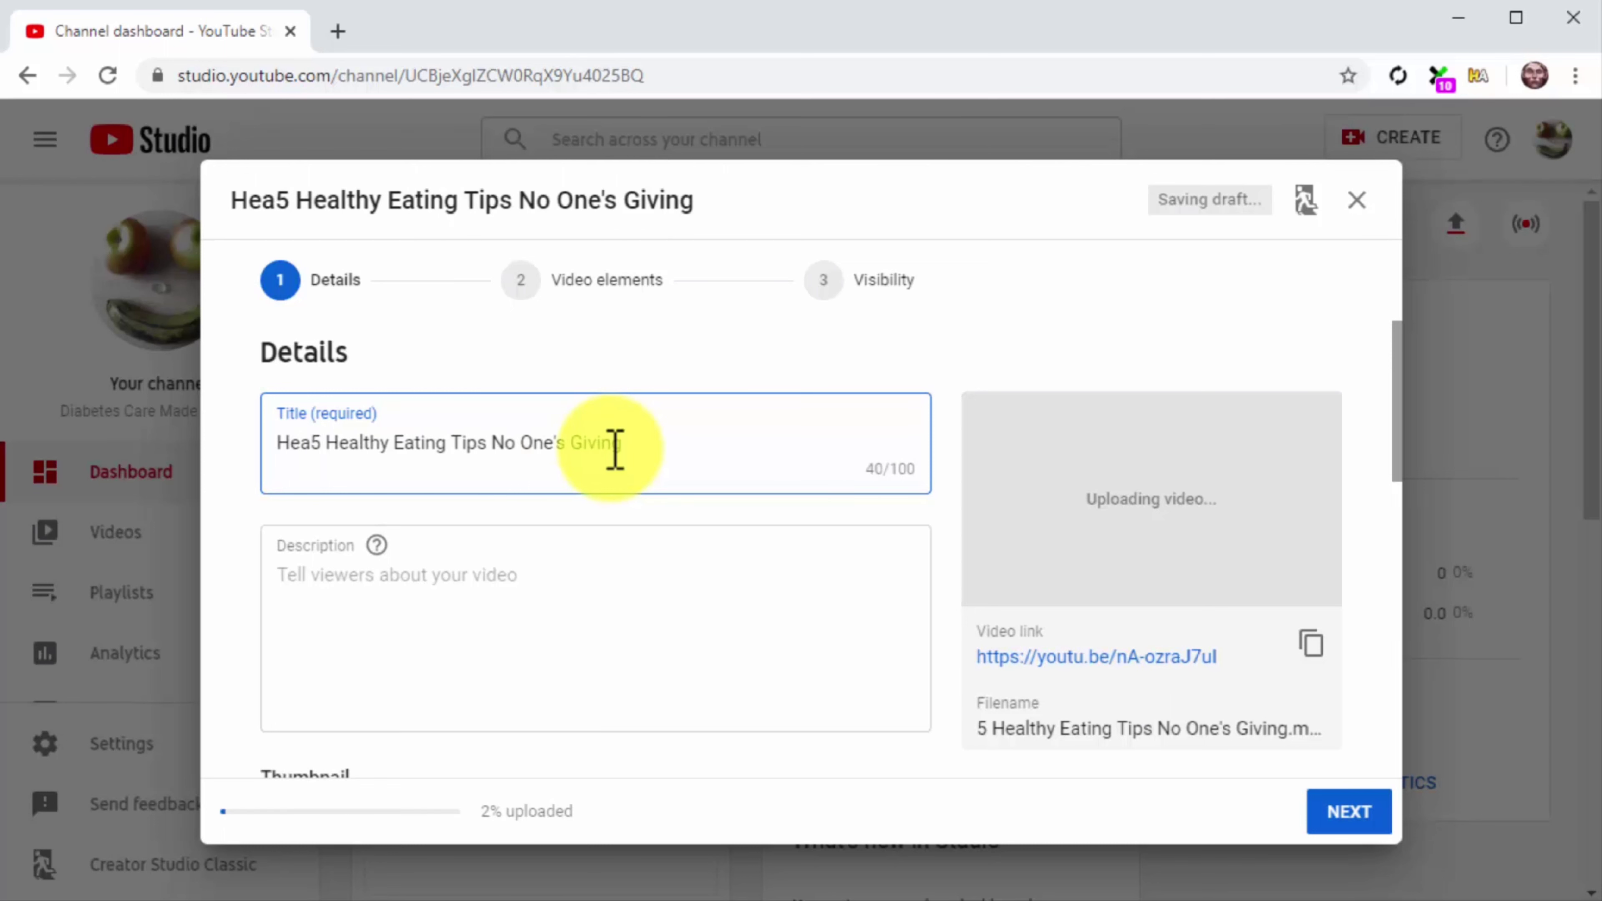
pyautogui.write(' Food ')
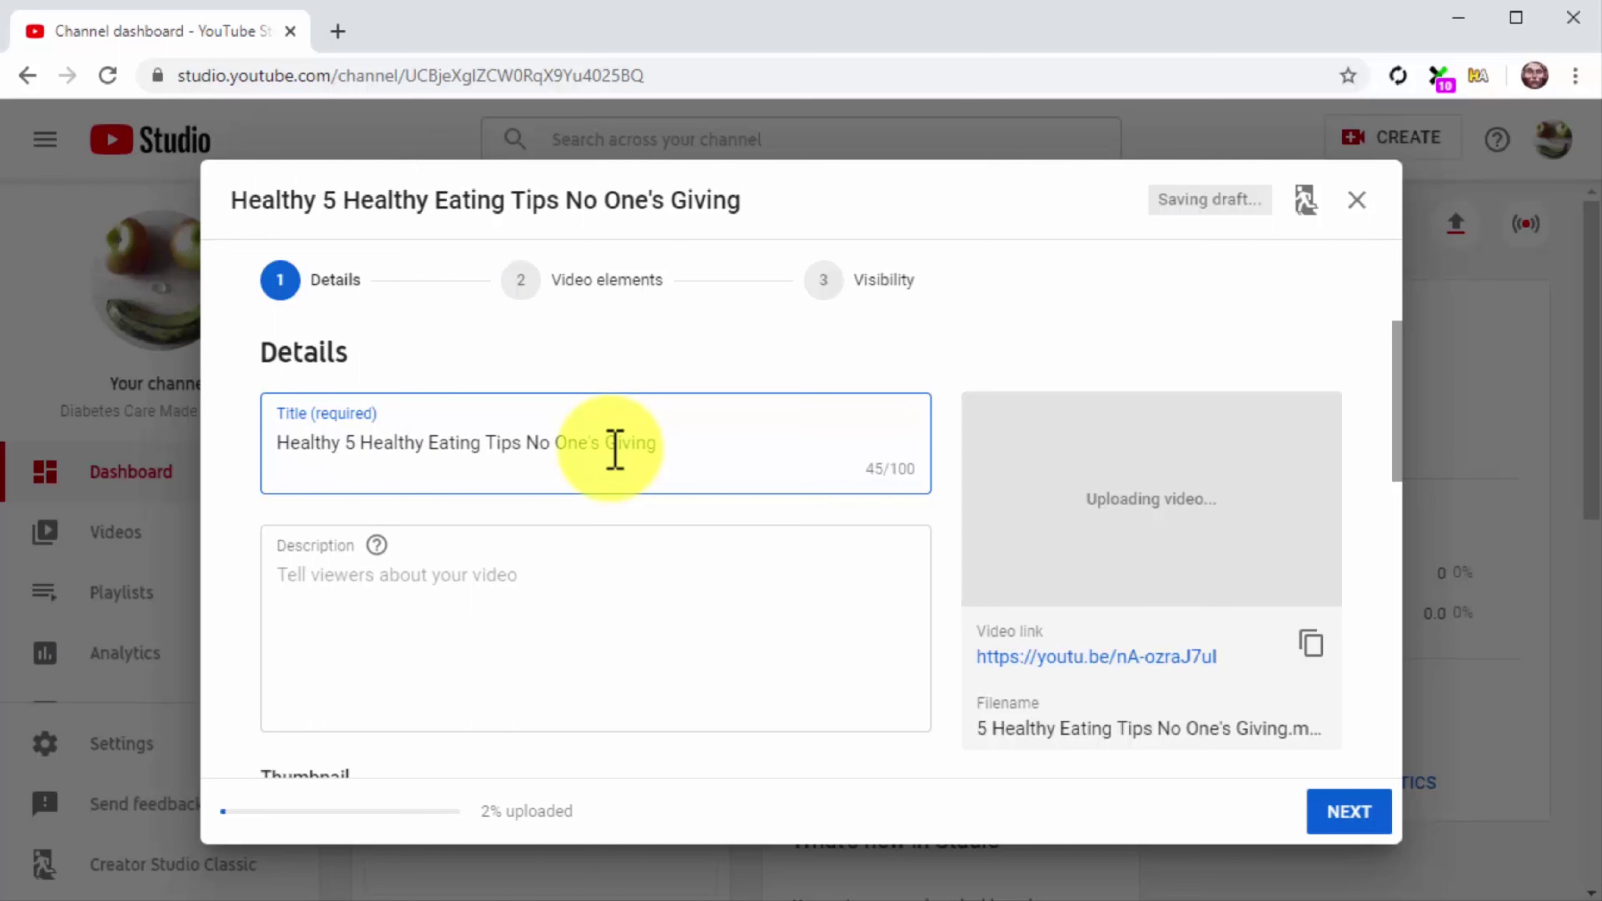
pyautogui.write('-')
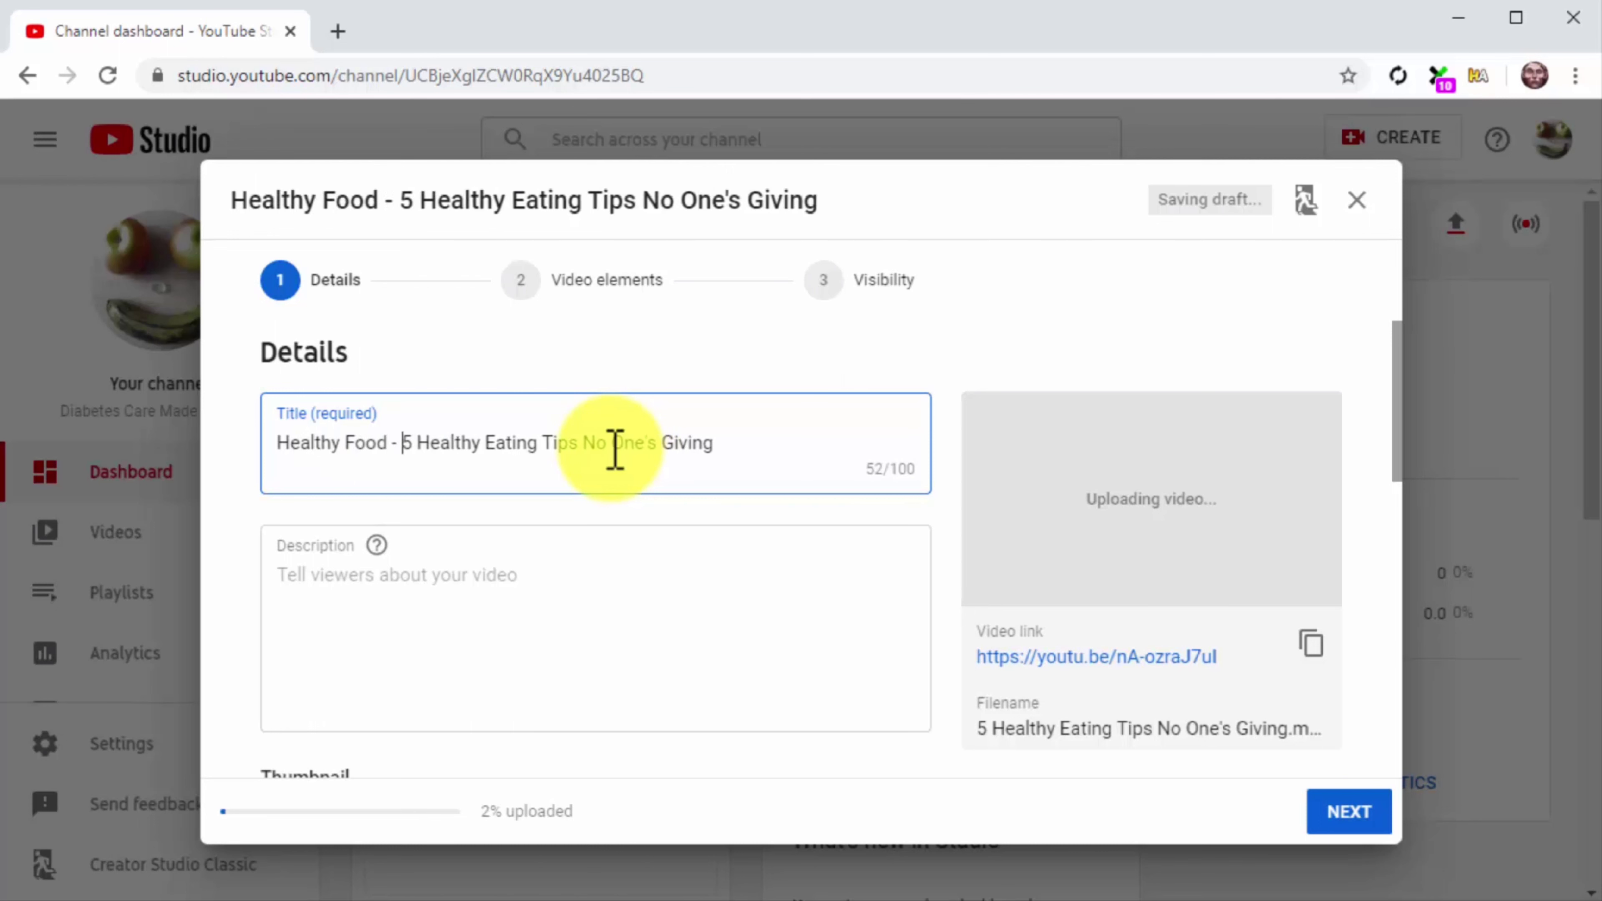
# Append " - Diabetes Care Made Easy" to the end of the video title
pyautogui.press('Right')
pyautogui.press('Right')
pyautogui.press('Right')
pyautogui.press('Right')
pyautogui.press('Right')
pyautogui.press('Right')
pyautogui.press('Right')
pyautogui.press('Right')
pyautogui.press('Right')
pyautogui.press('Right')
pyautogui.press('Right')
pyautogui.press('Right')
pyautogui.press('Right')
pyautogui.press('Right')
pyautogui.press('Right')
pyautogui.press('Right')
pyautogui.press('Right')
pyautogui.press('Right')
pyautogui.press('Right')
pyautogui.press('Right')
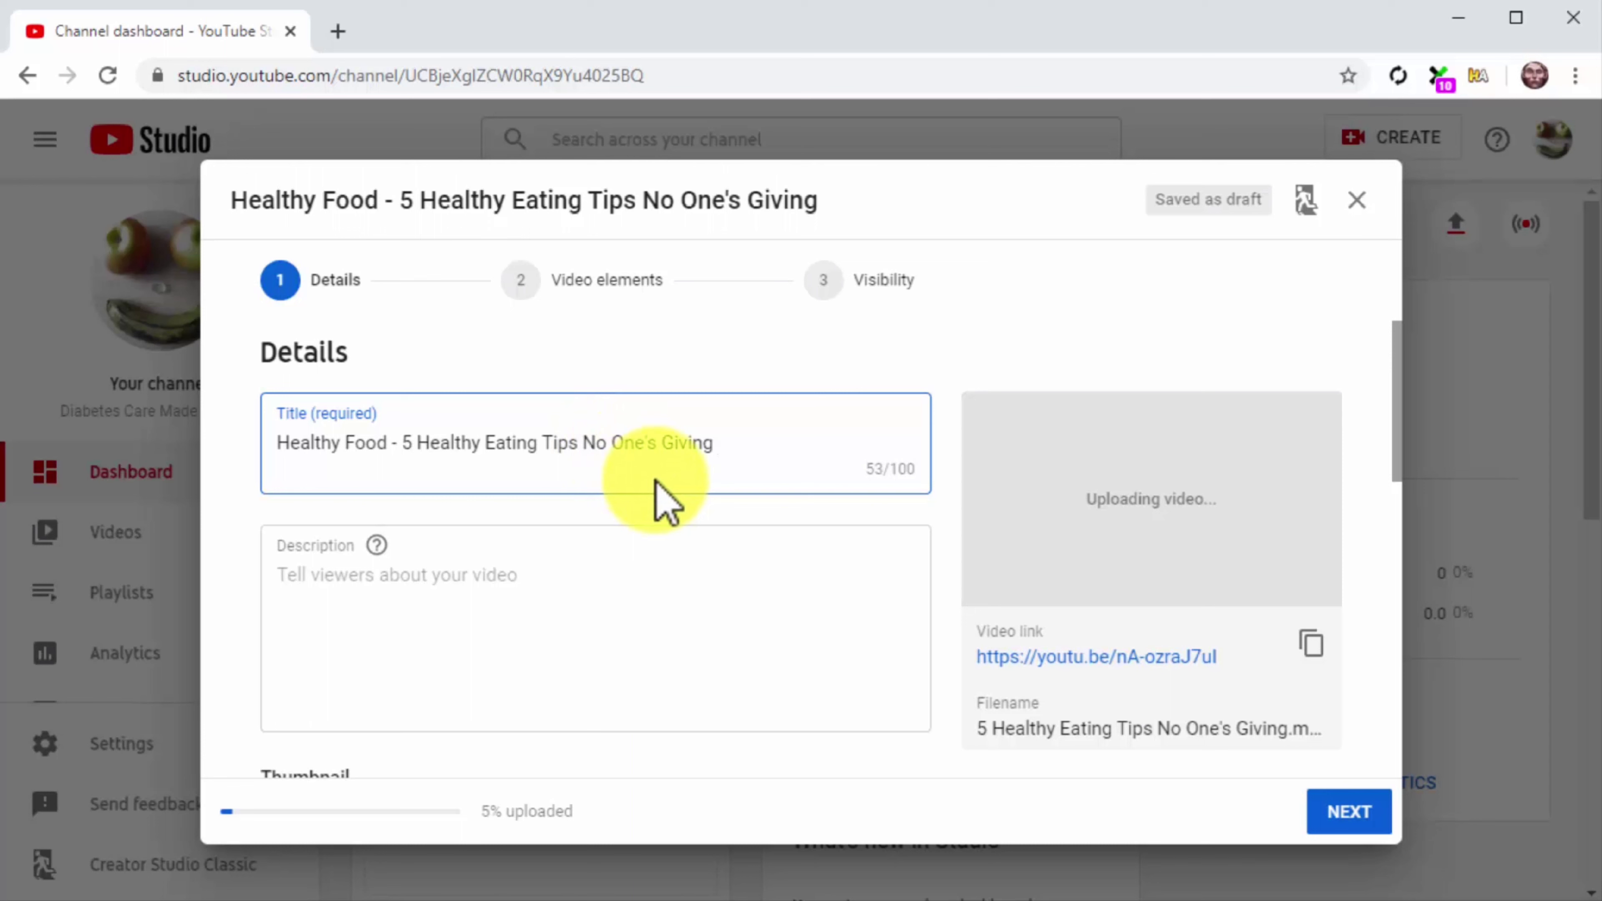
pyautogui.write('- Diabets')
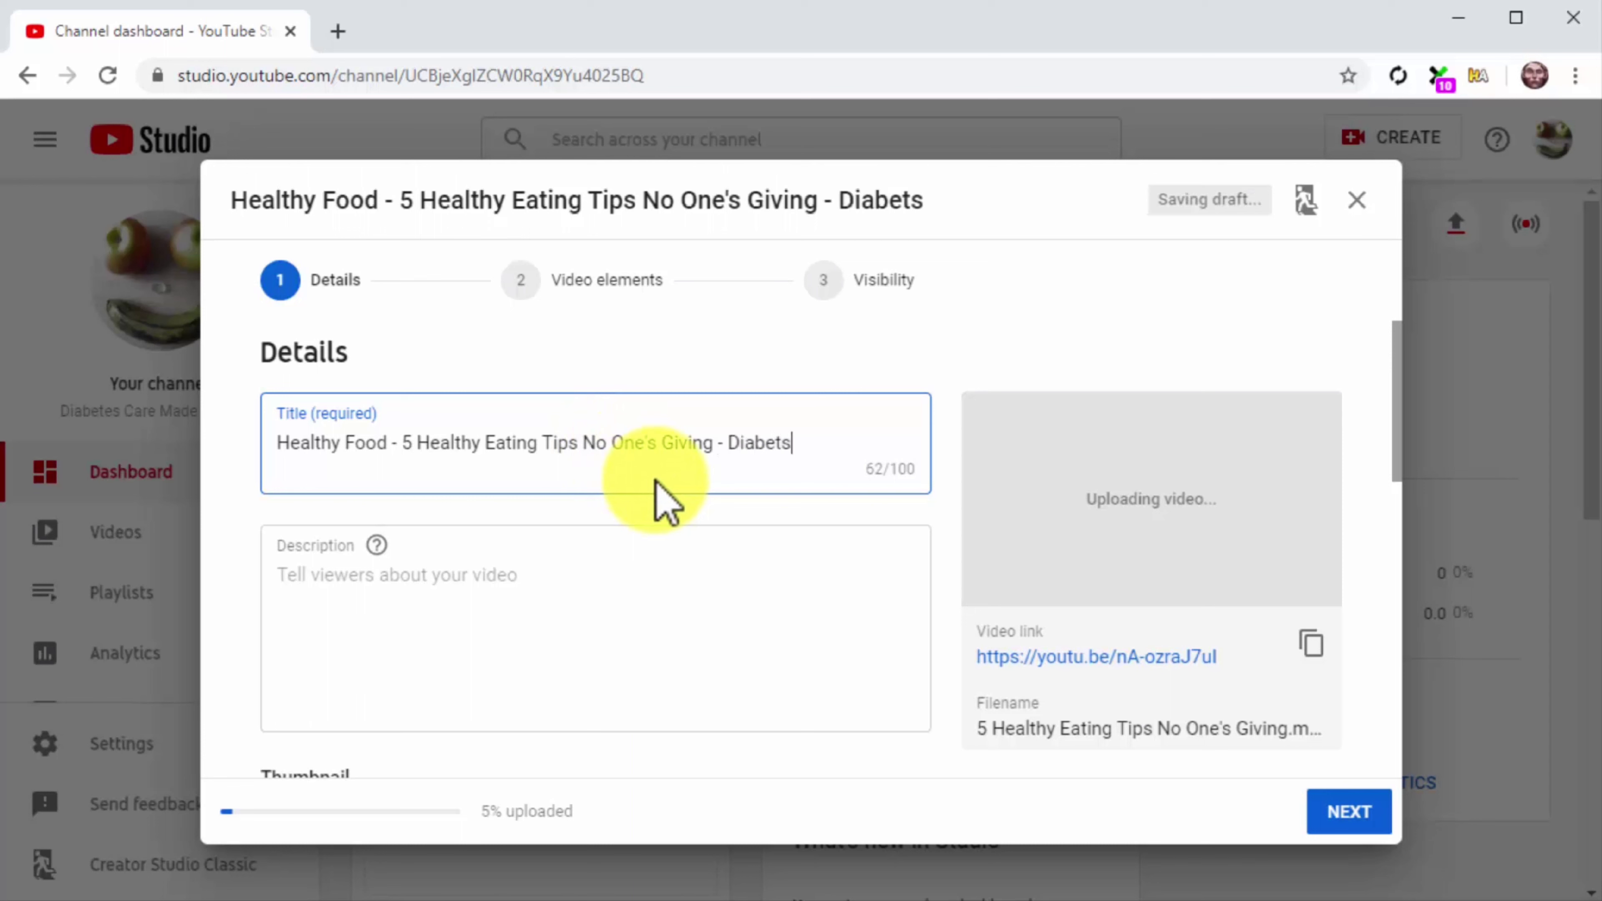
pyautogui.press('BackSpace')
pyautogui.write('es Care Made Easy')
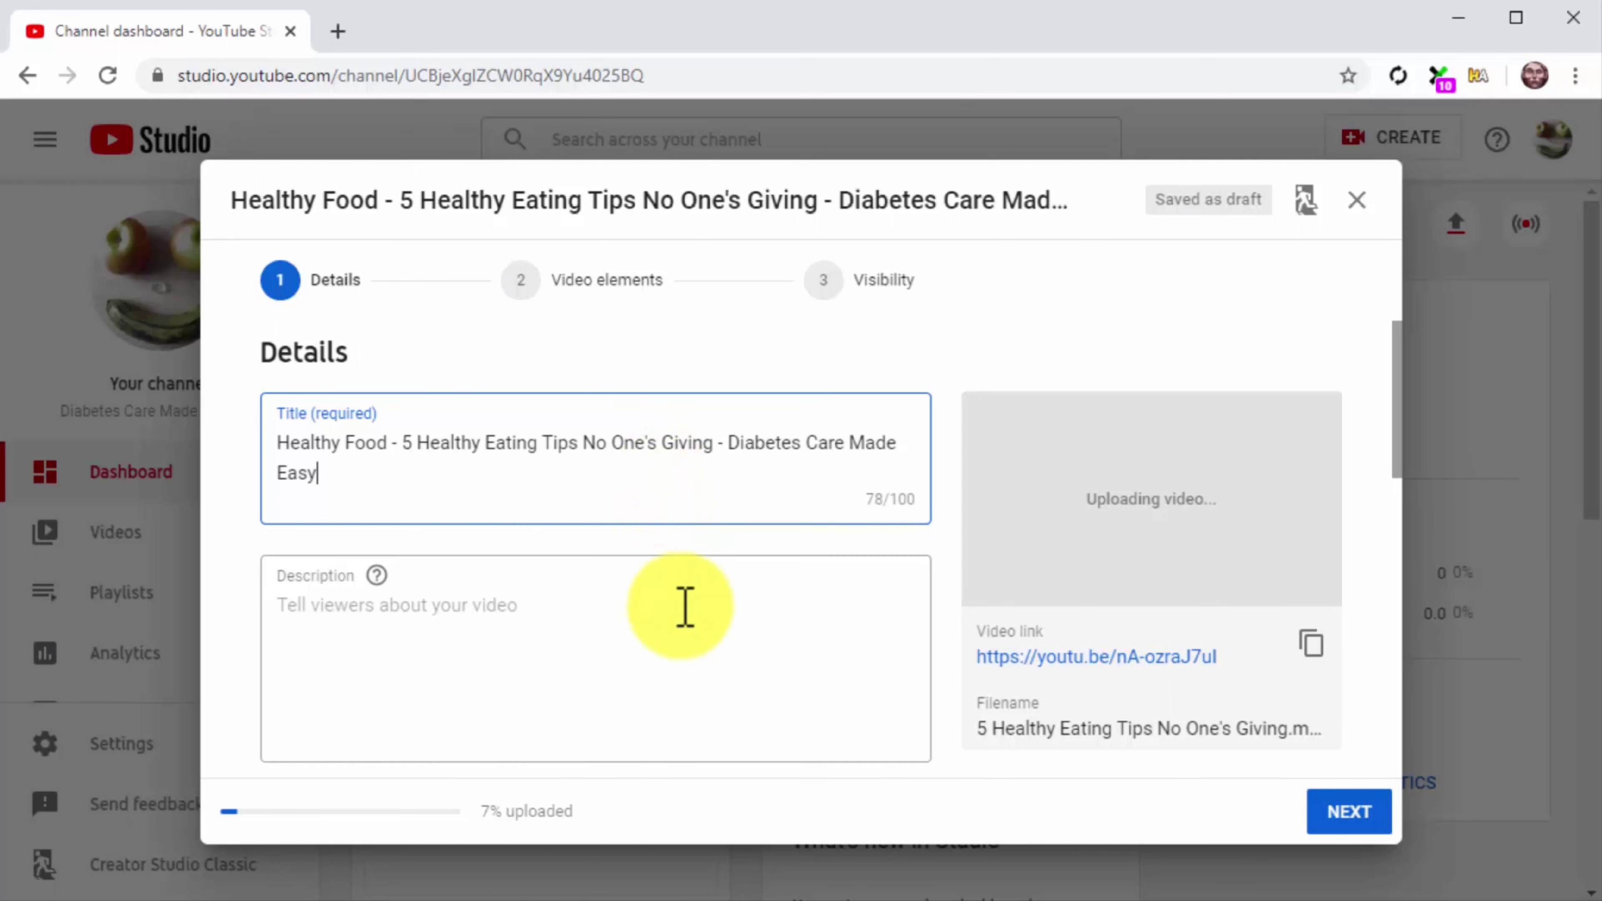
# Enter the description "Healthy eating tips and healthy meal recipes from healthy food company insiders that are going to shock you!"
pyautogui.click(684, 621)
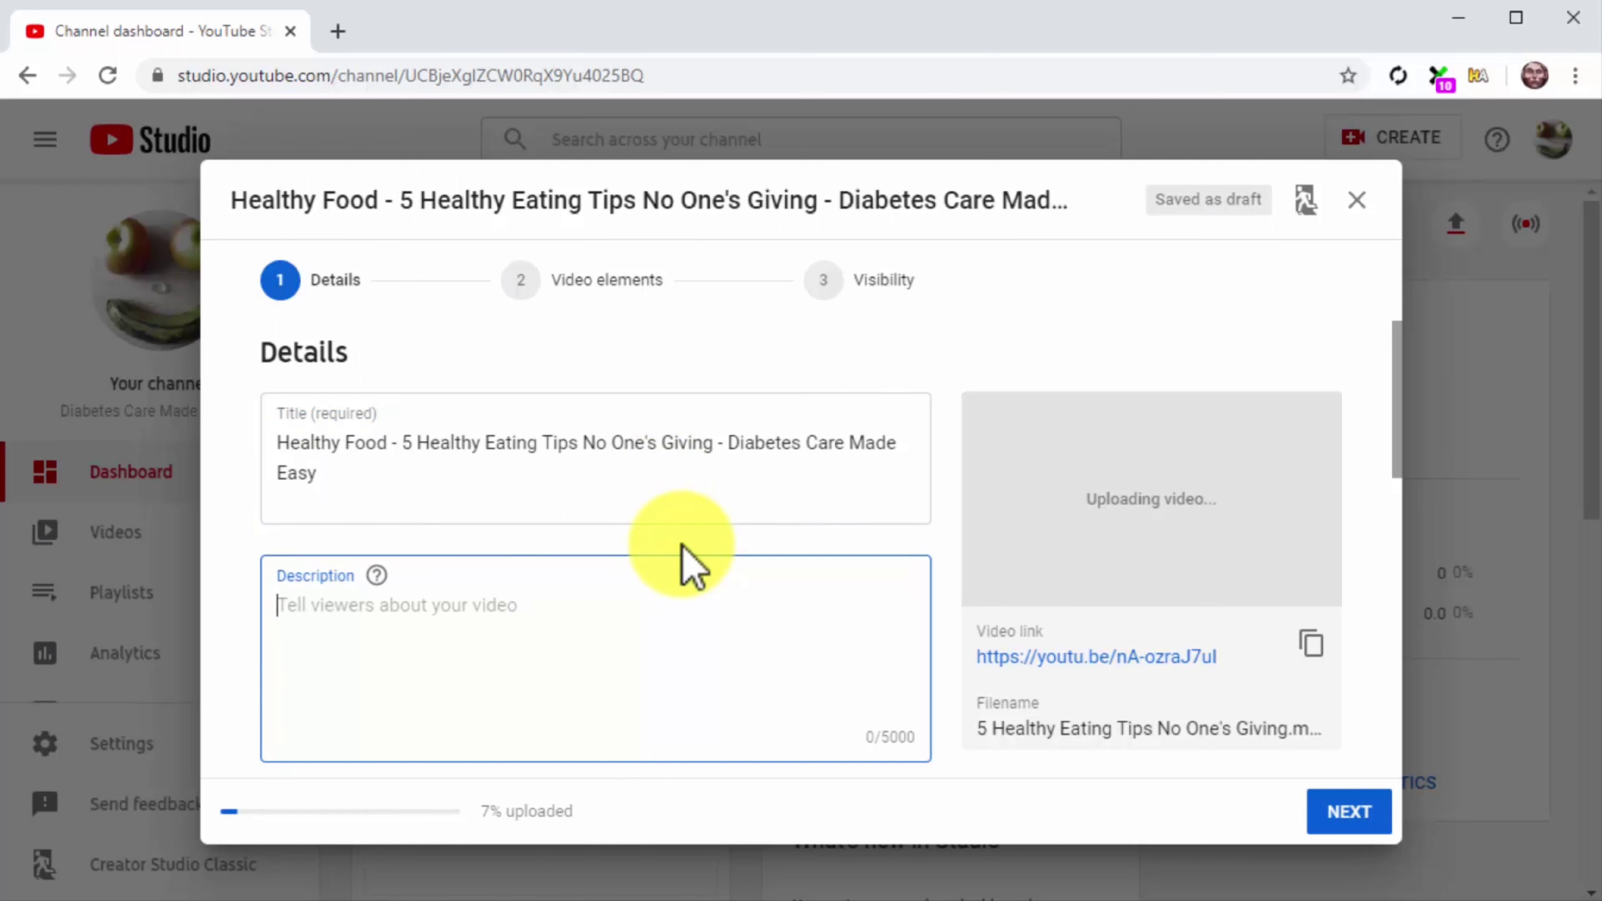
pyautogui.write('Healthy ')
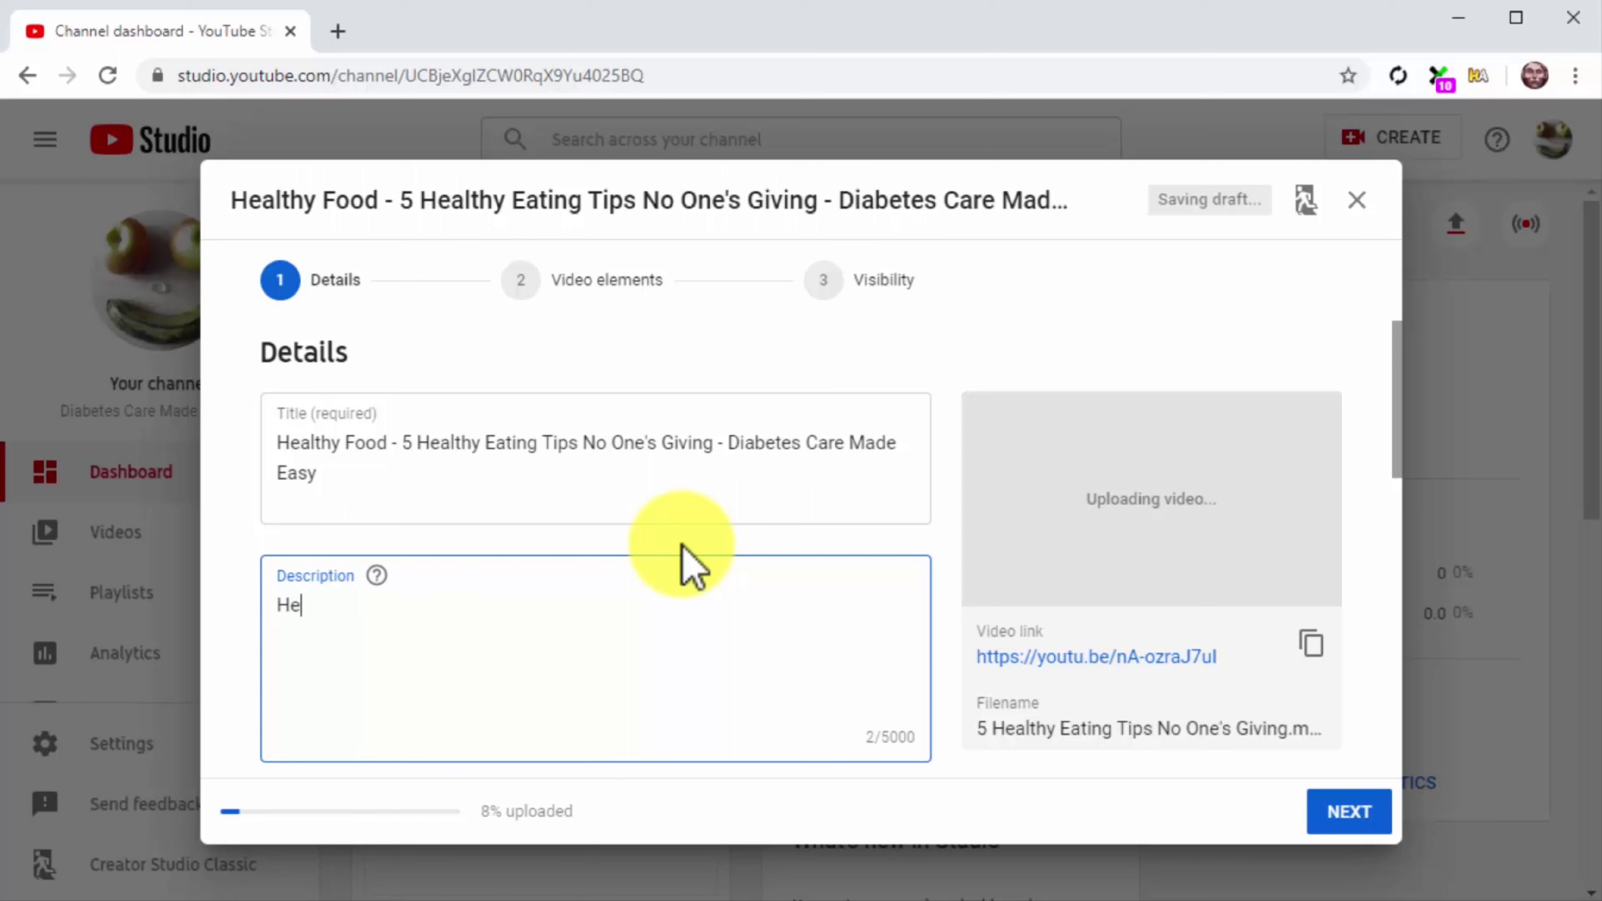
pyautogui.write('eati')
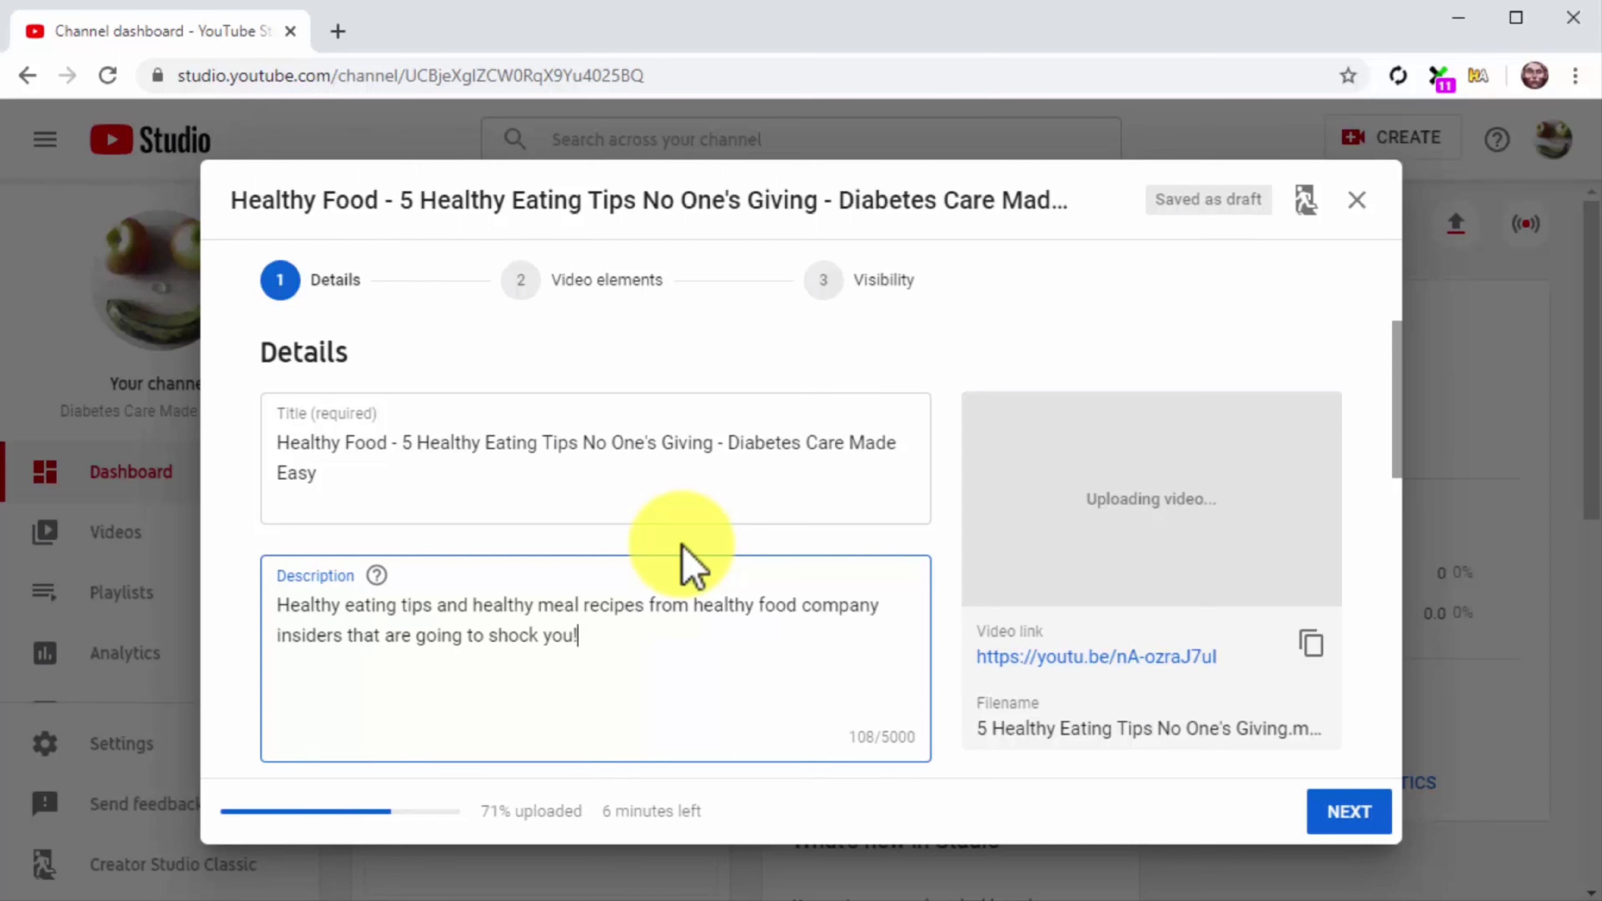
# Append a new paragraph: "Want to get a lot more tips like these? Then check the Crazy Healthy Foods You Don't Know eBook in the link down below!"
pyautogui.press('Return')
pyautogui.press('Return')
pyautogui.write('Want!')
pyautogui.press('BackSpace')
pyautogui.press('BackSpace')
pyautogui.press('BackSpace')
pyautogui.write('r')
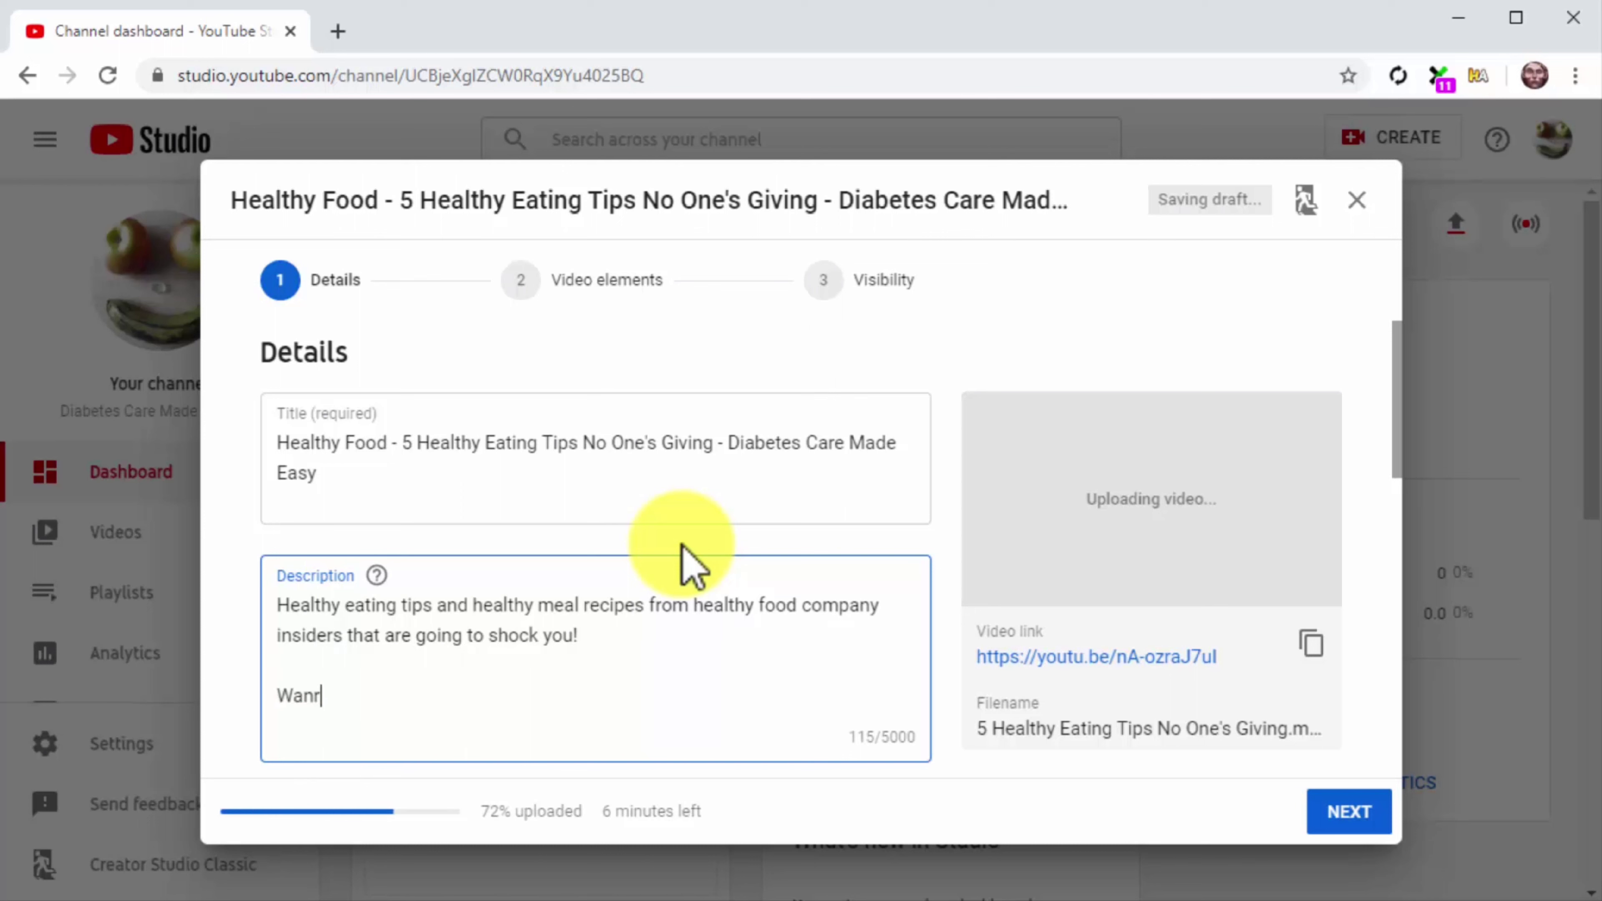
pyautogui.press('BackSpace')
pyautogui.write('to')
pyautogui.press('BackSpace')
pyautogui.press('BackSpace')
pyautogui.write('to get a')
pyautogui.write("lot more tips like these? Then check the Crazy Healthy Foods You Don't Know eBook in the link down below!")
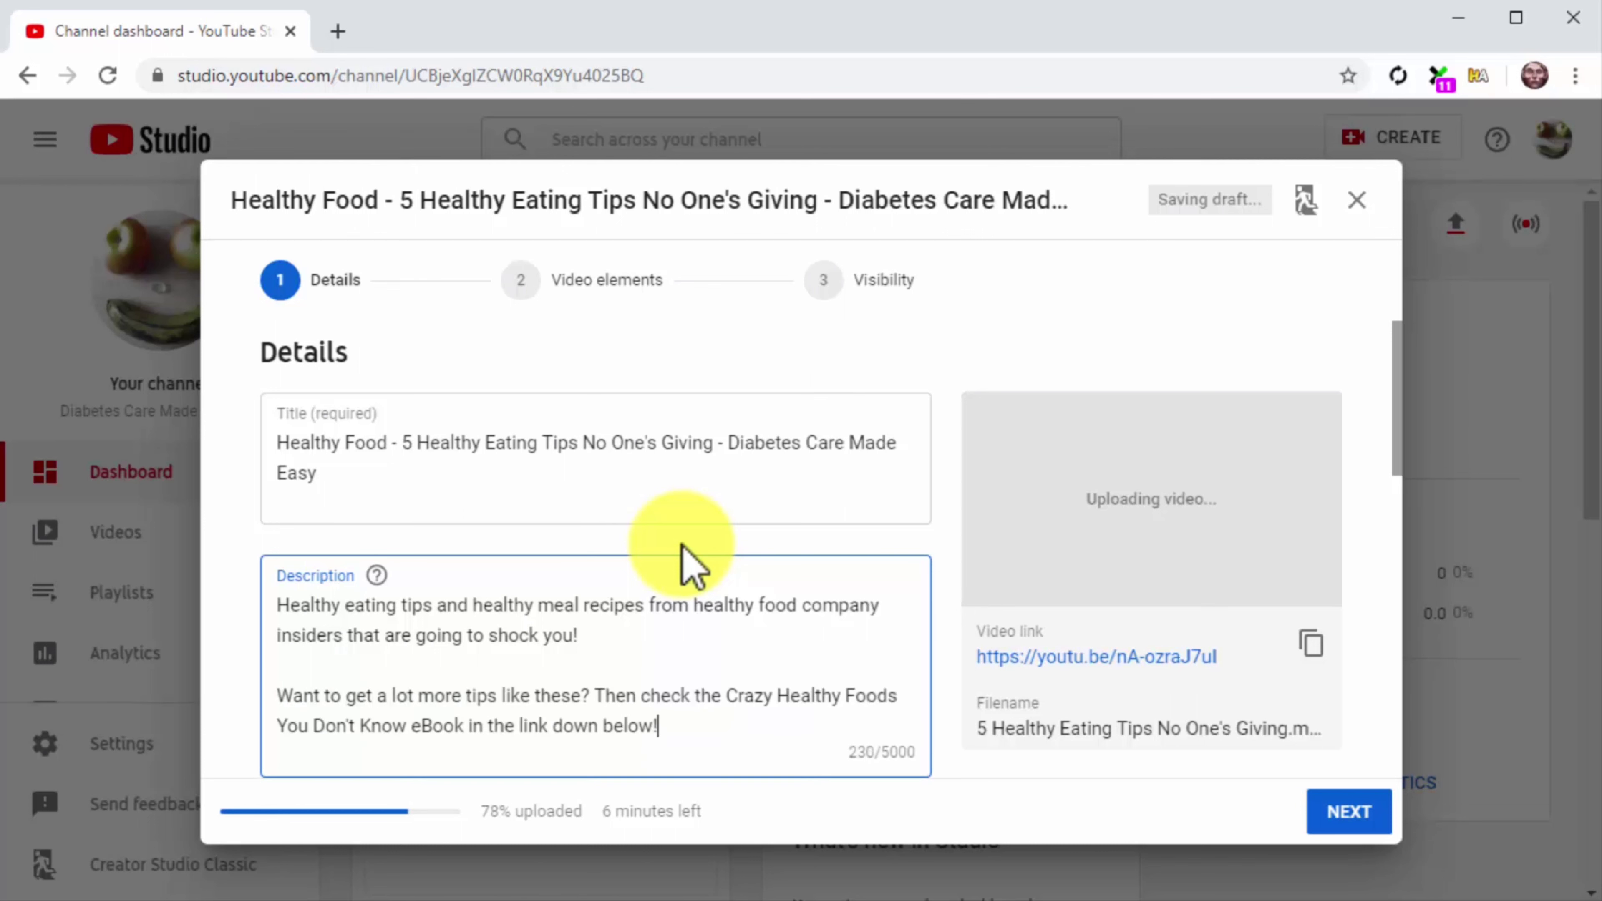
# Add the link diabetescaremadeeasy.com/shop/crazy-healthy-foods on a new line at the end of the description
pyautogui.press('Return')
pyautogui.write('diabetescaremadeeasy.com/shop/crazy-healthy-foods')
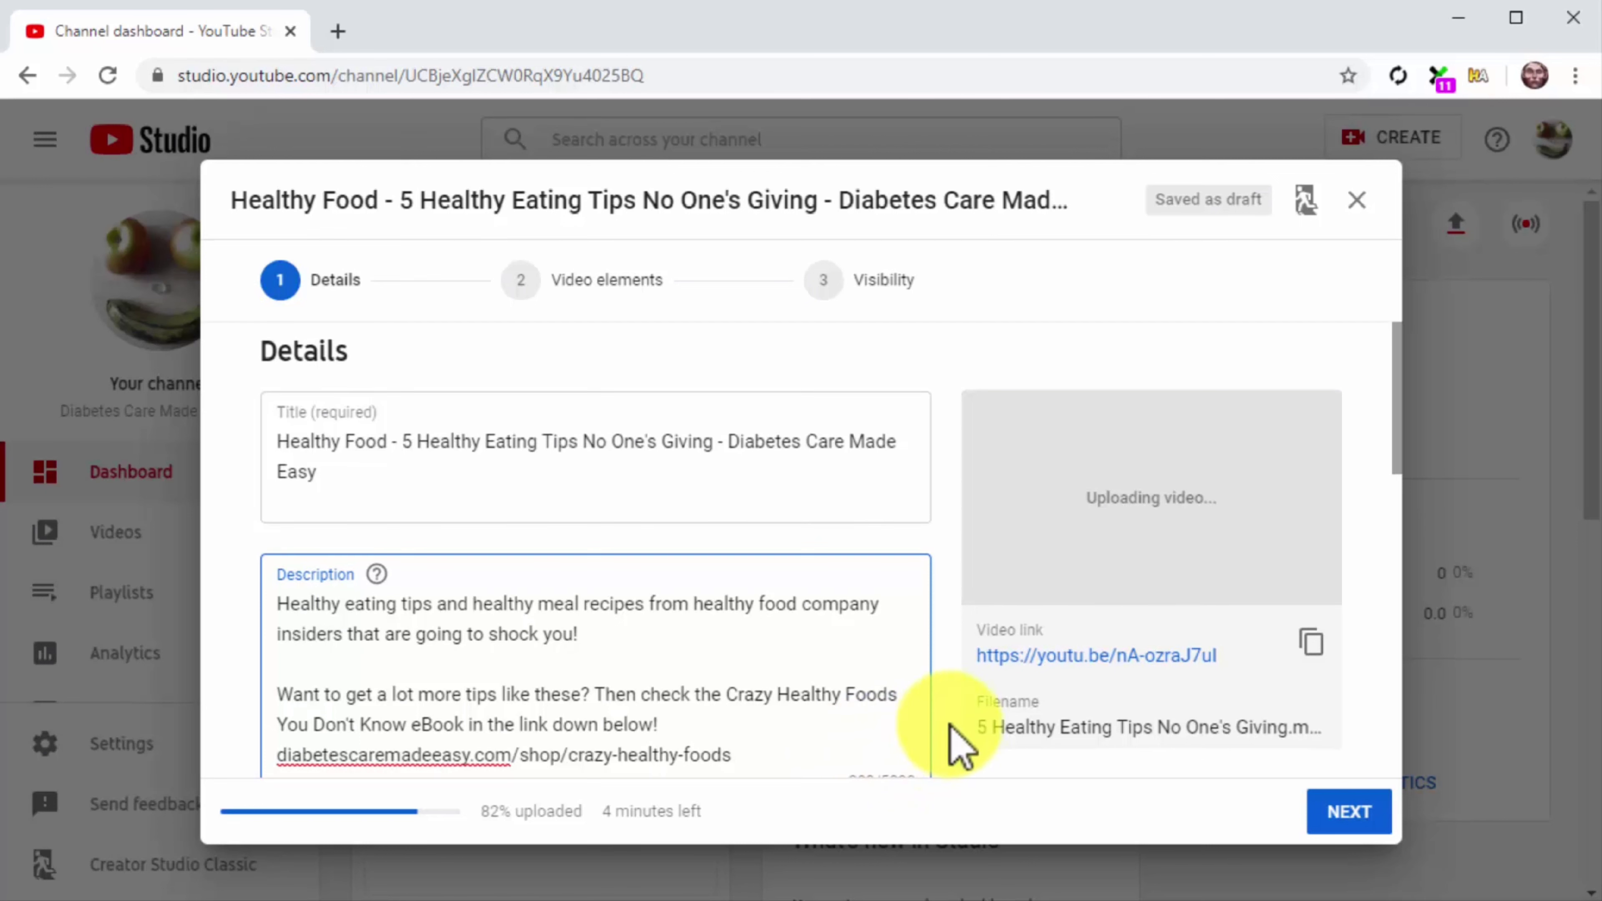
# Upload the image file "Thumbnail" from the My Business folder as the video's custom thumbnail
pyautogui.scroll(-5, 959, 748)
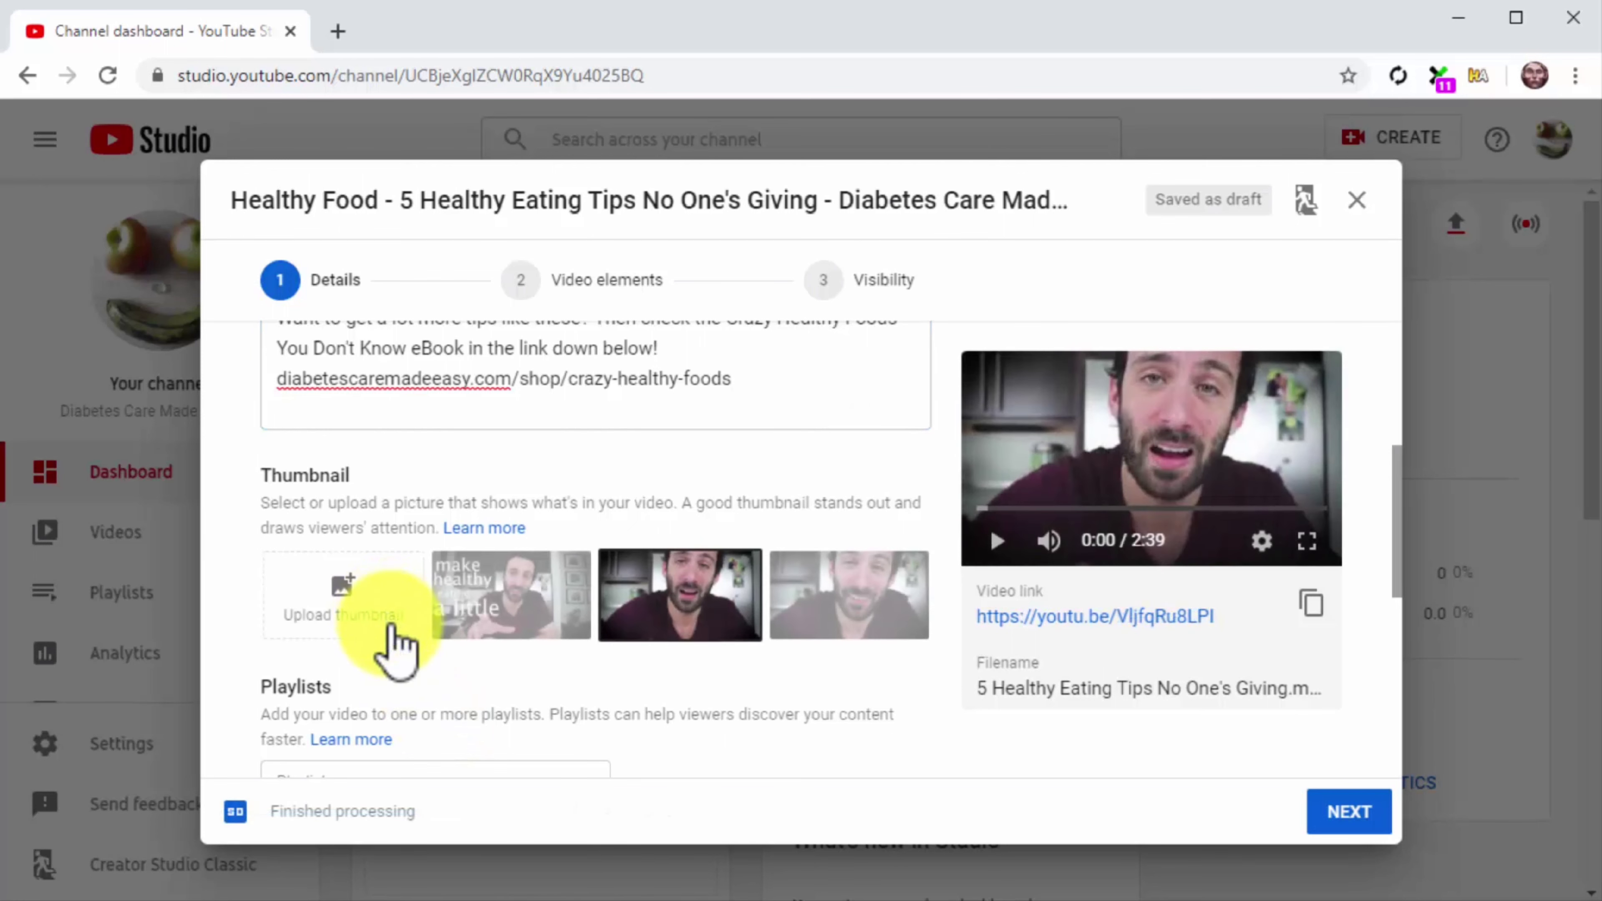
pyautogui.click(391, 630)
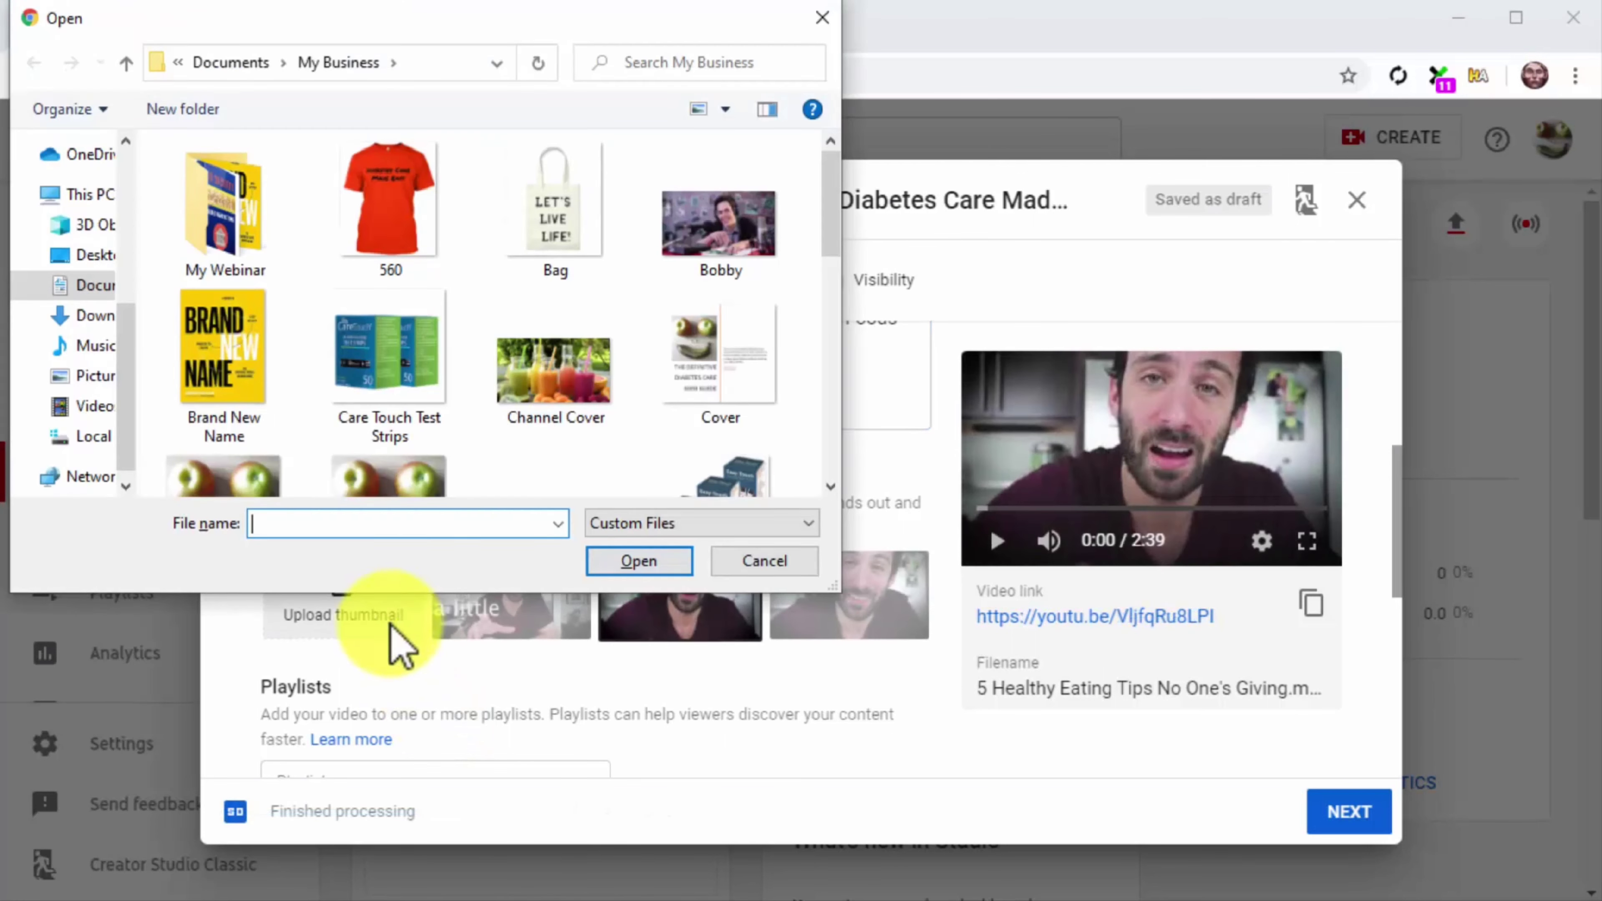
pyautogui.moveTo(831, 245); pyautogui.dragTo(822, 450)
pyautogui.click(603, 301)
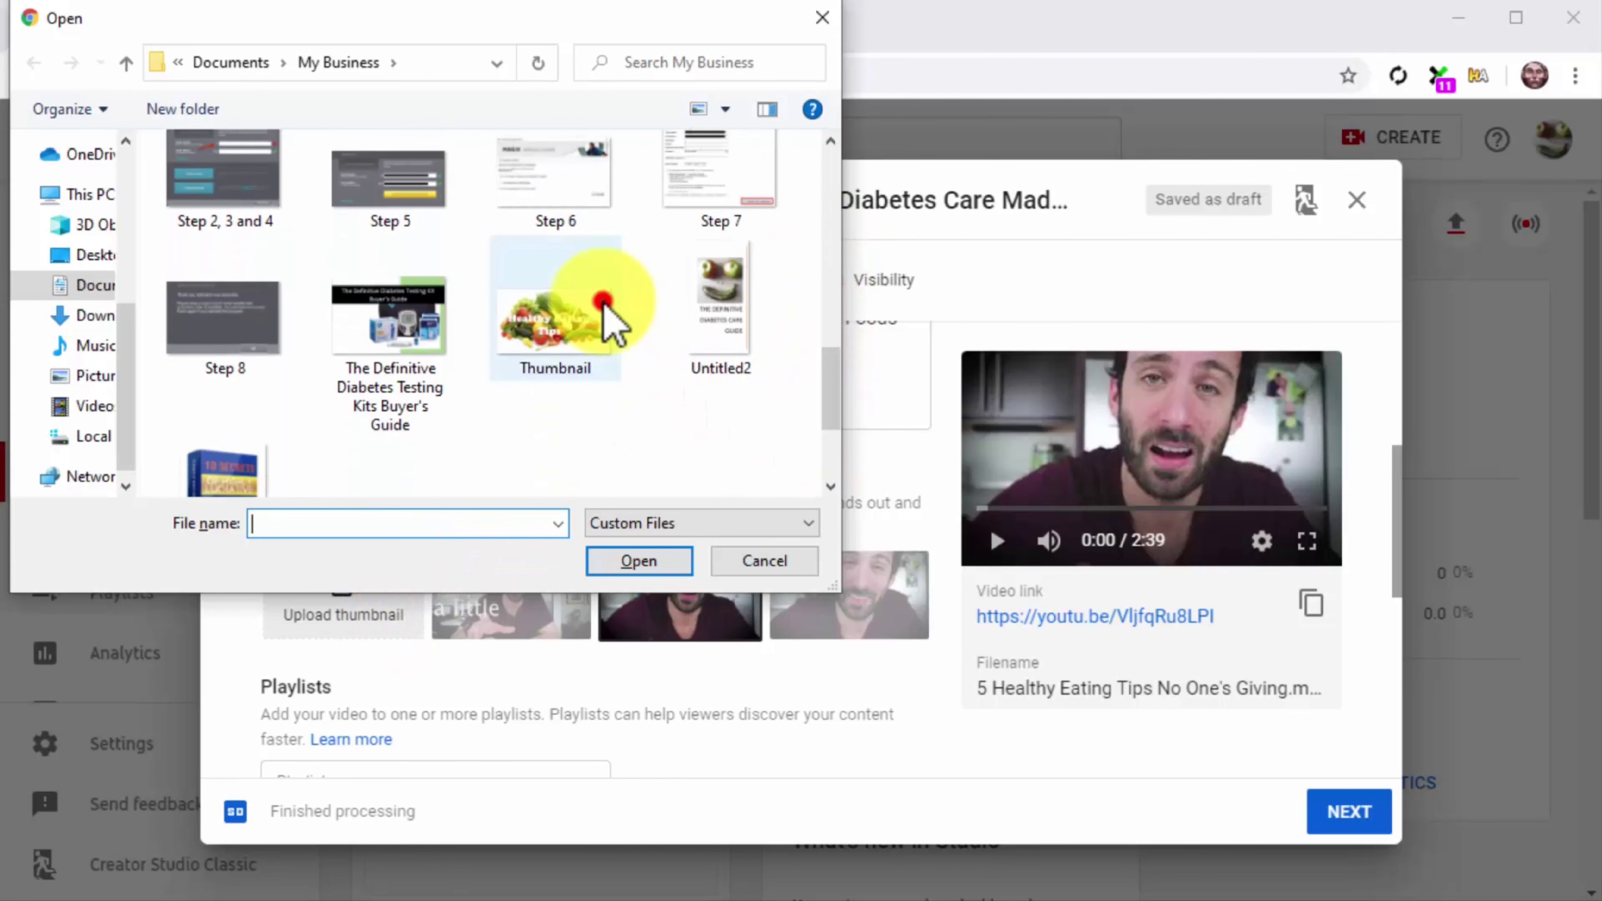
pyautogui.click(603, 301)
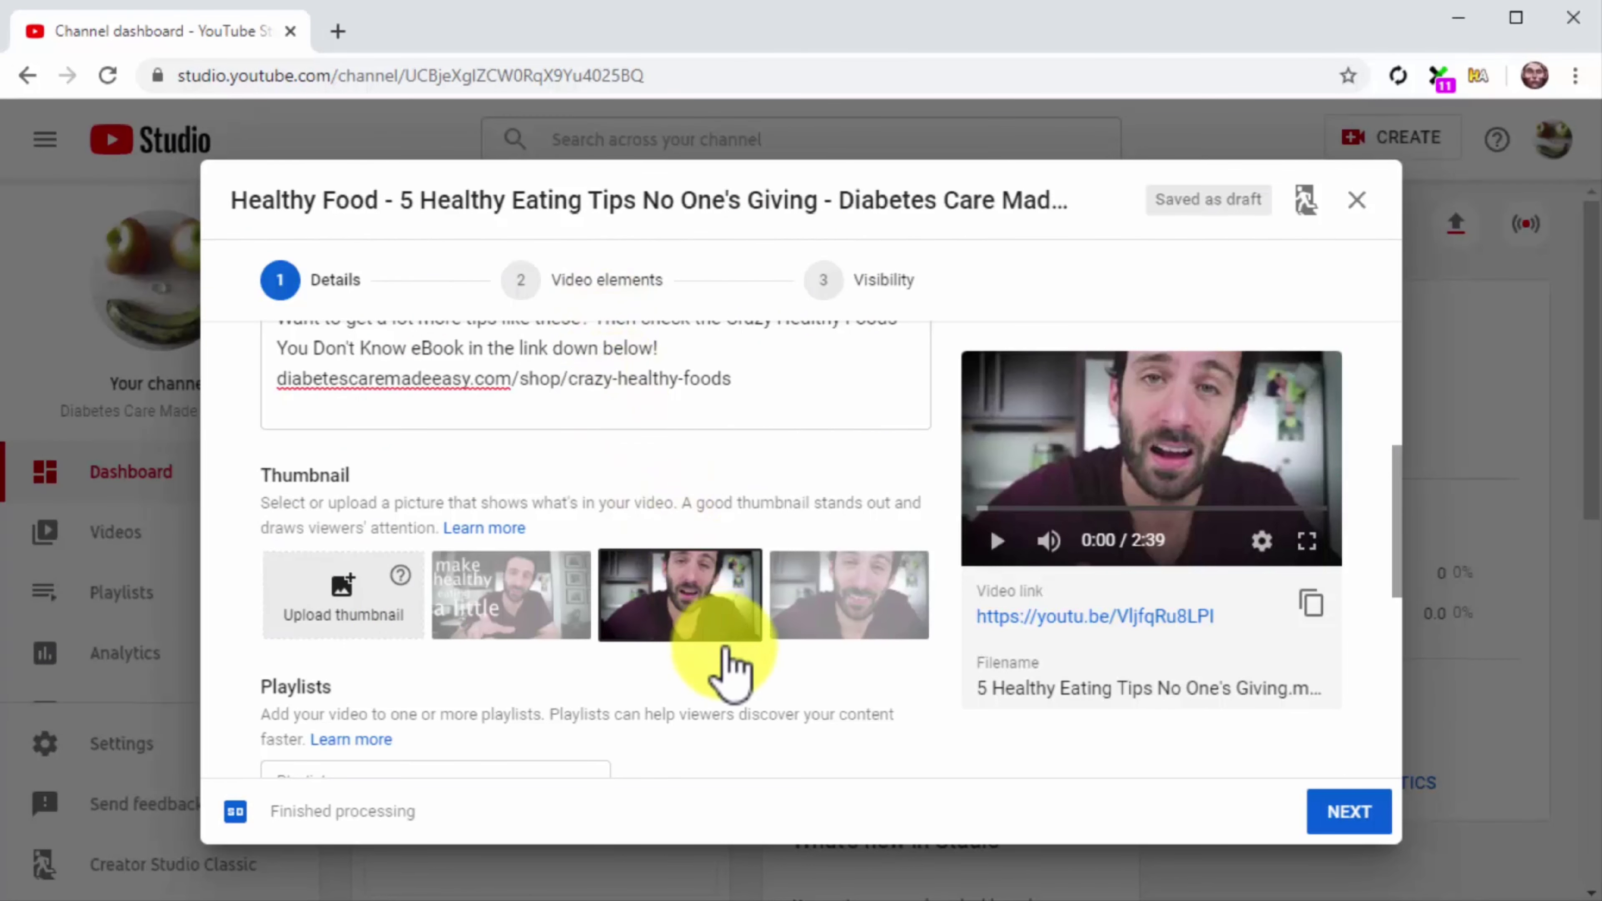
# Declare in the audience settings that the video is not made for kids
pyautogui.scroll(-4, 751, 691)
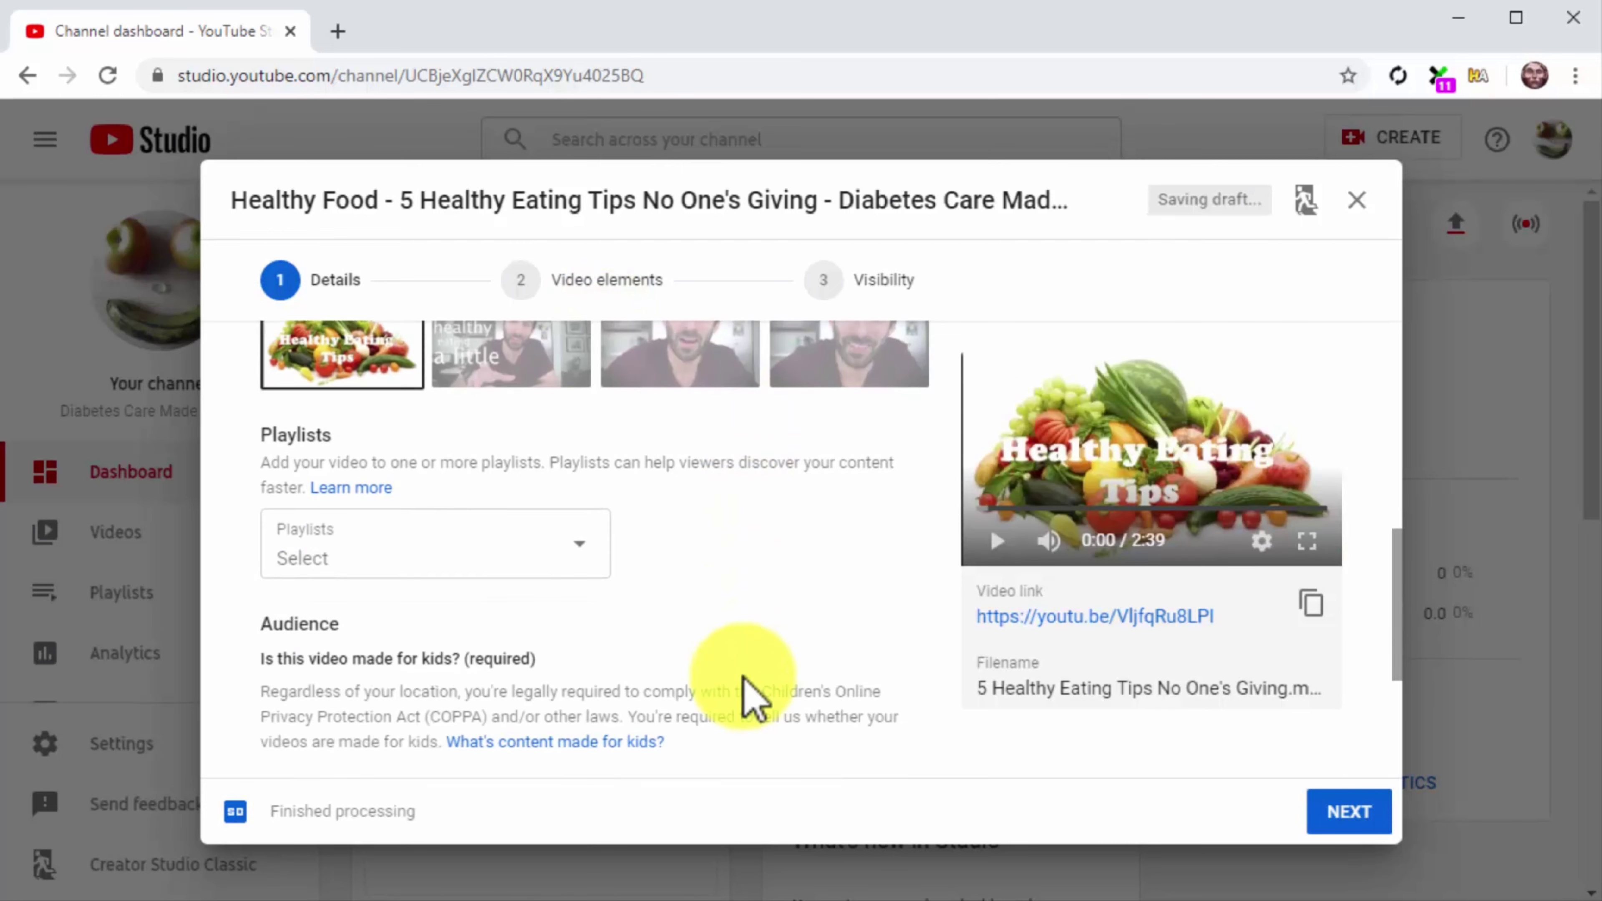
pyautogui.scroll(-4, 744, 679)
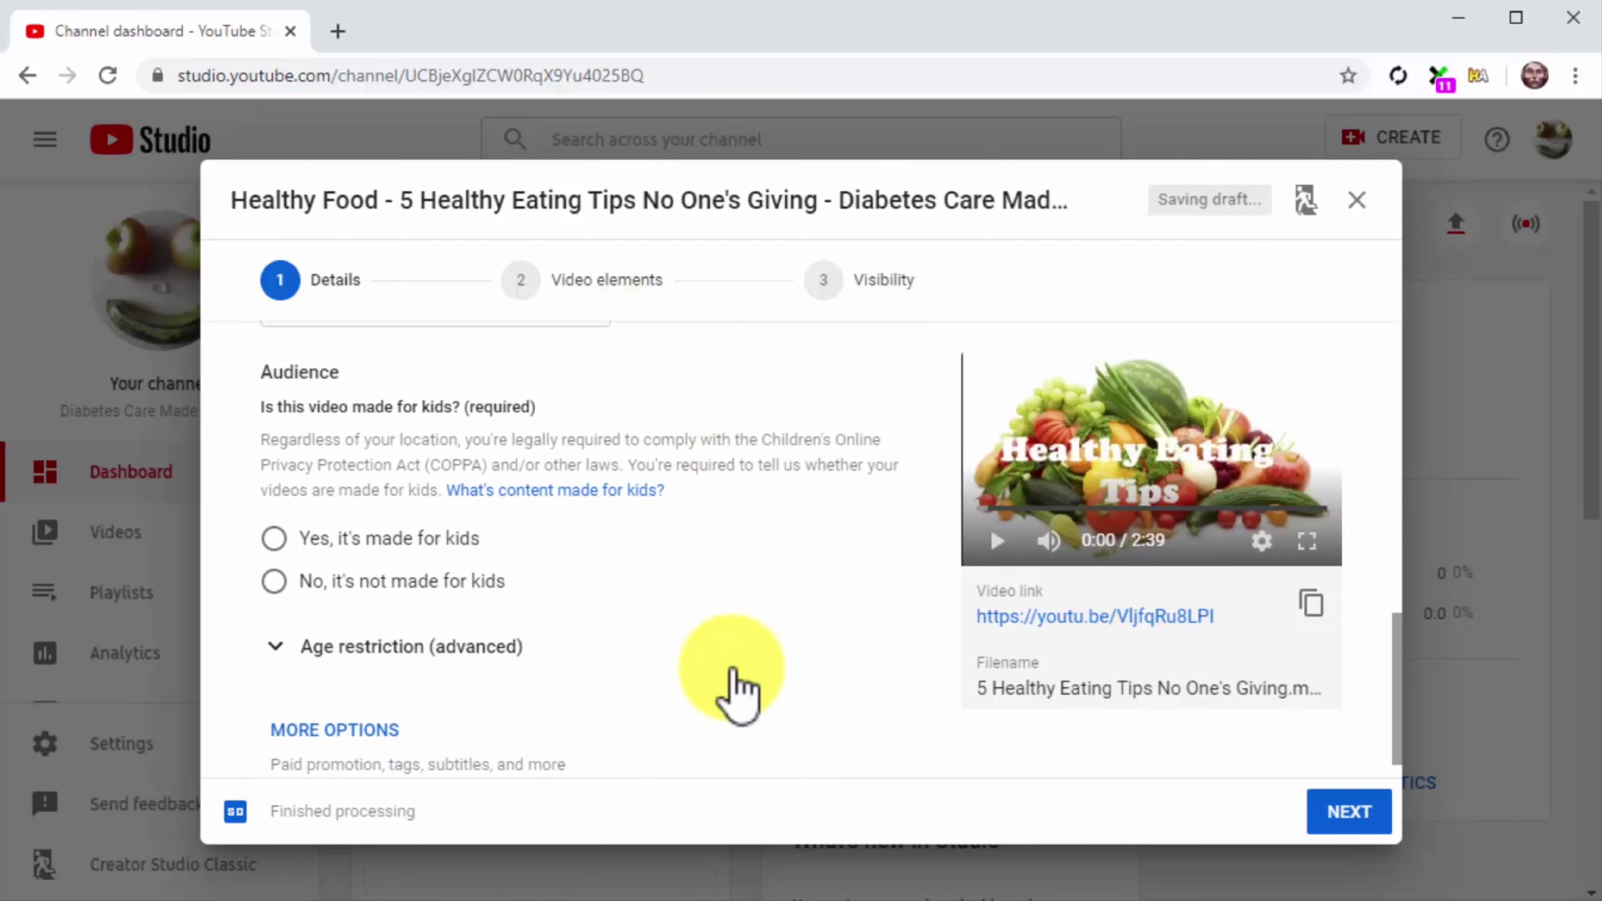
pyautogui.click(276, 580)
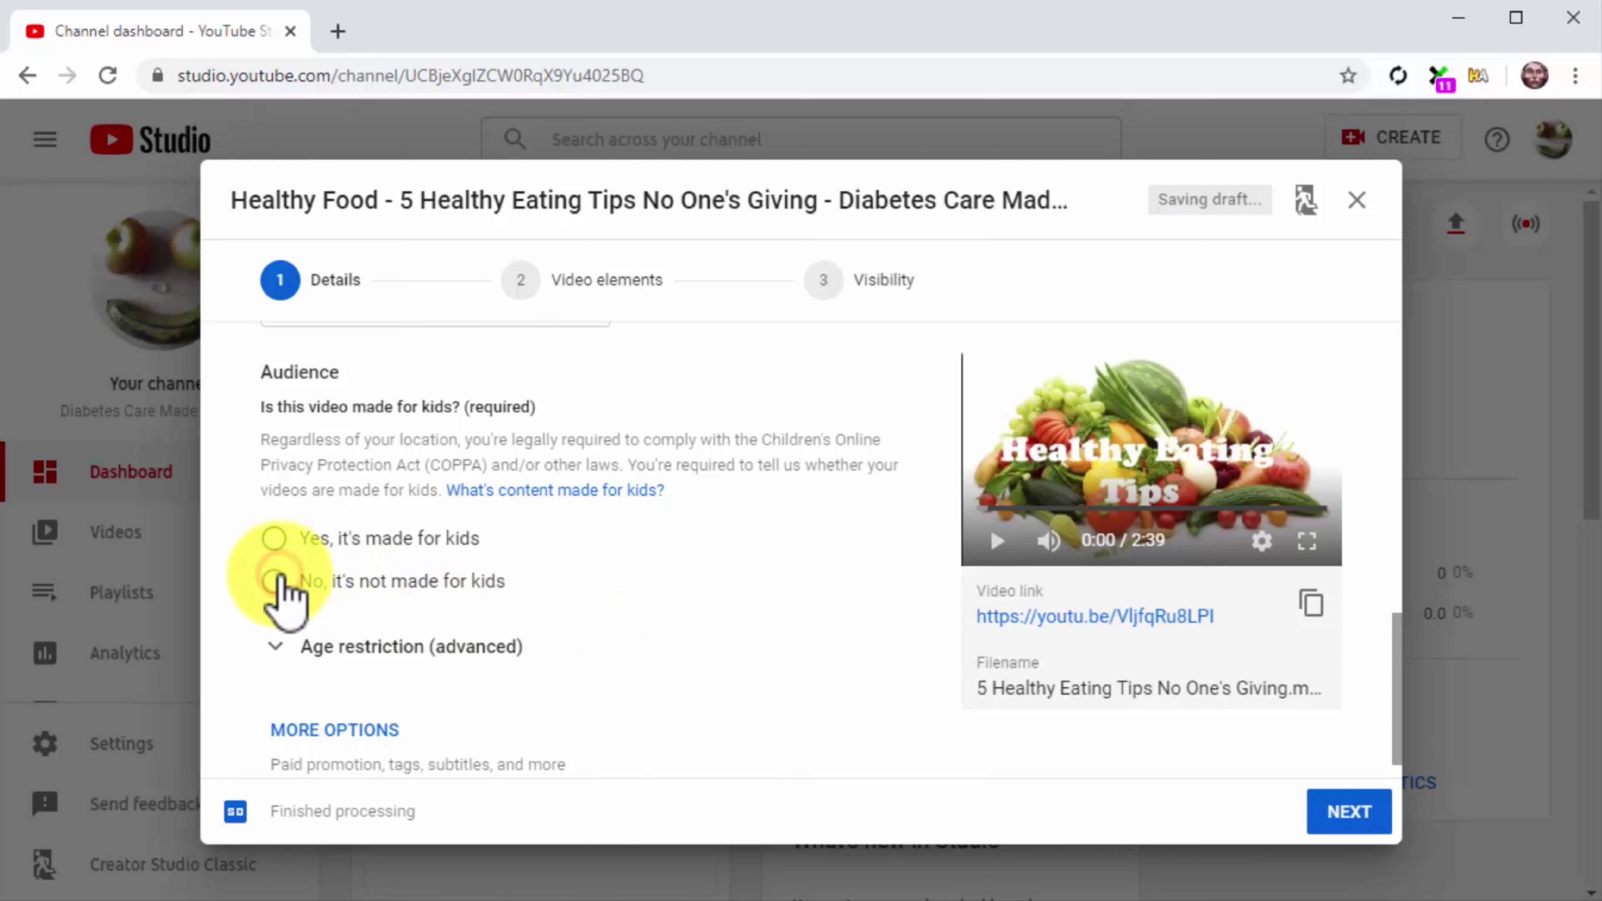
# Expand the additional video options and add the tags Health, Healthy Foods, Healthy Eating and Healthy Meals
pyautogui.scroll(-1, 631, 637)
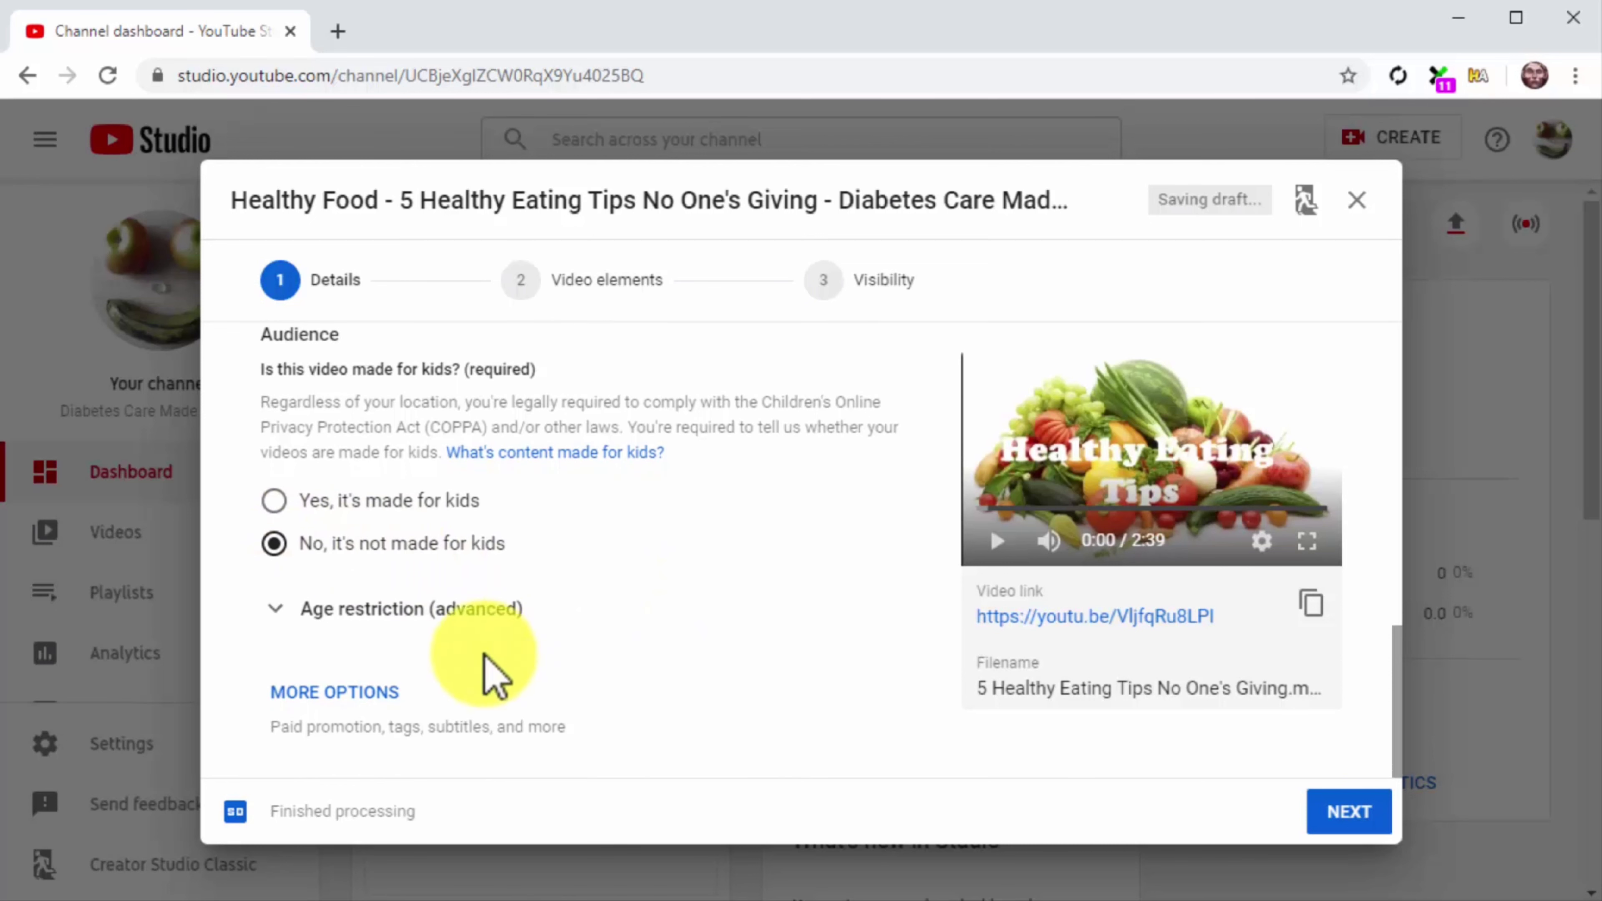
pyautogui.click(377, 691)
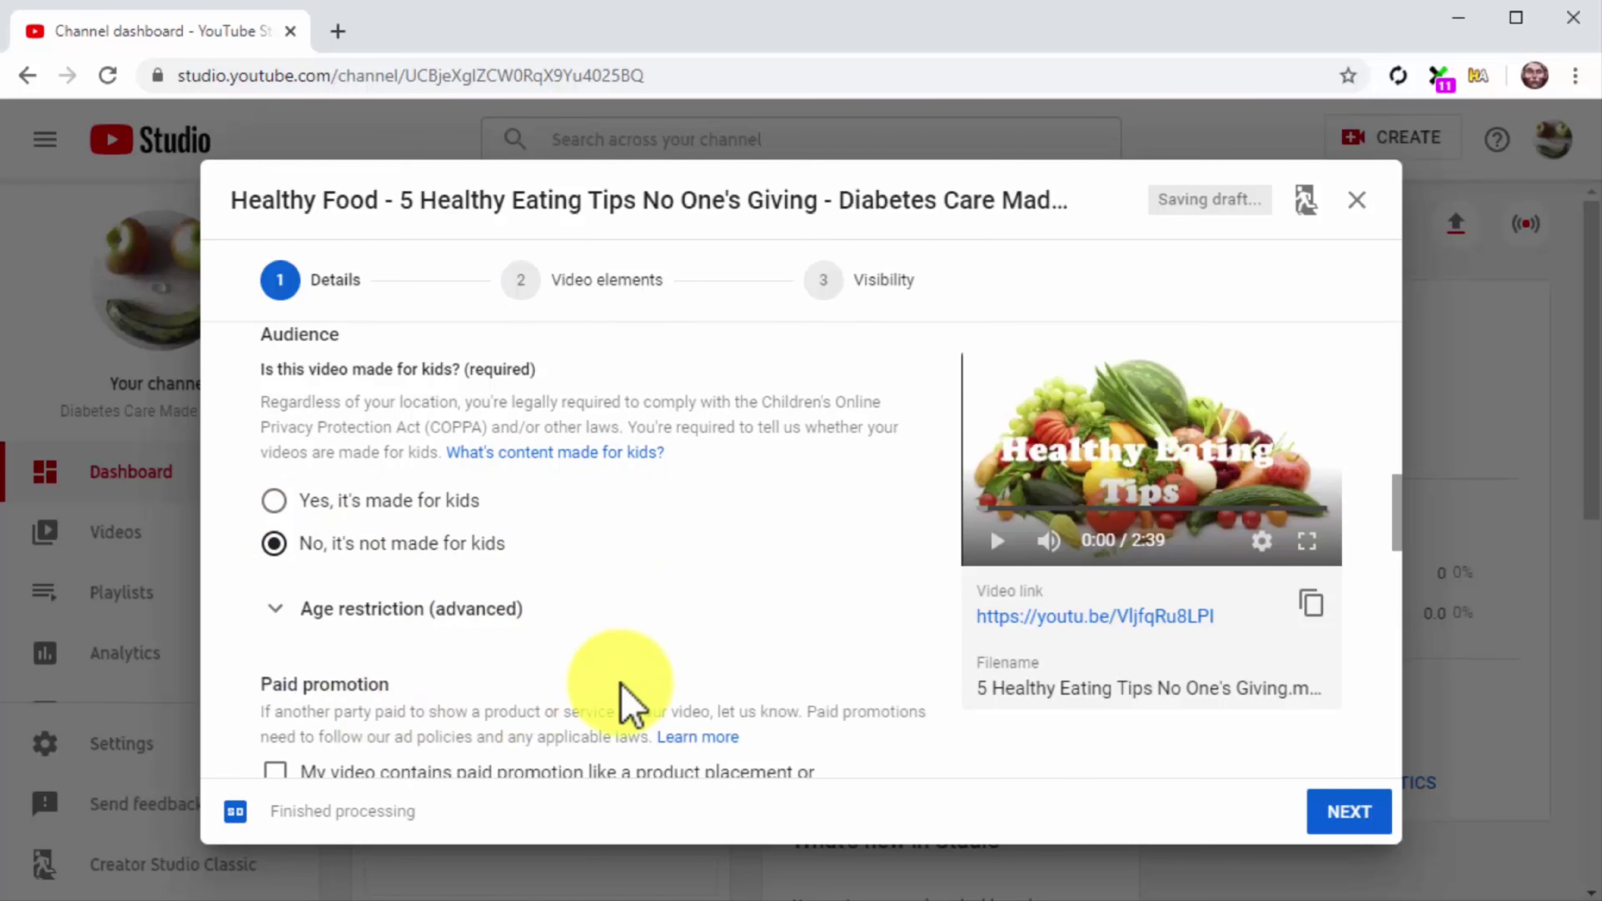
pyautogui.scroll(-2, 780, 698)
pyautogui.scroll(-2, 785, 707)
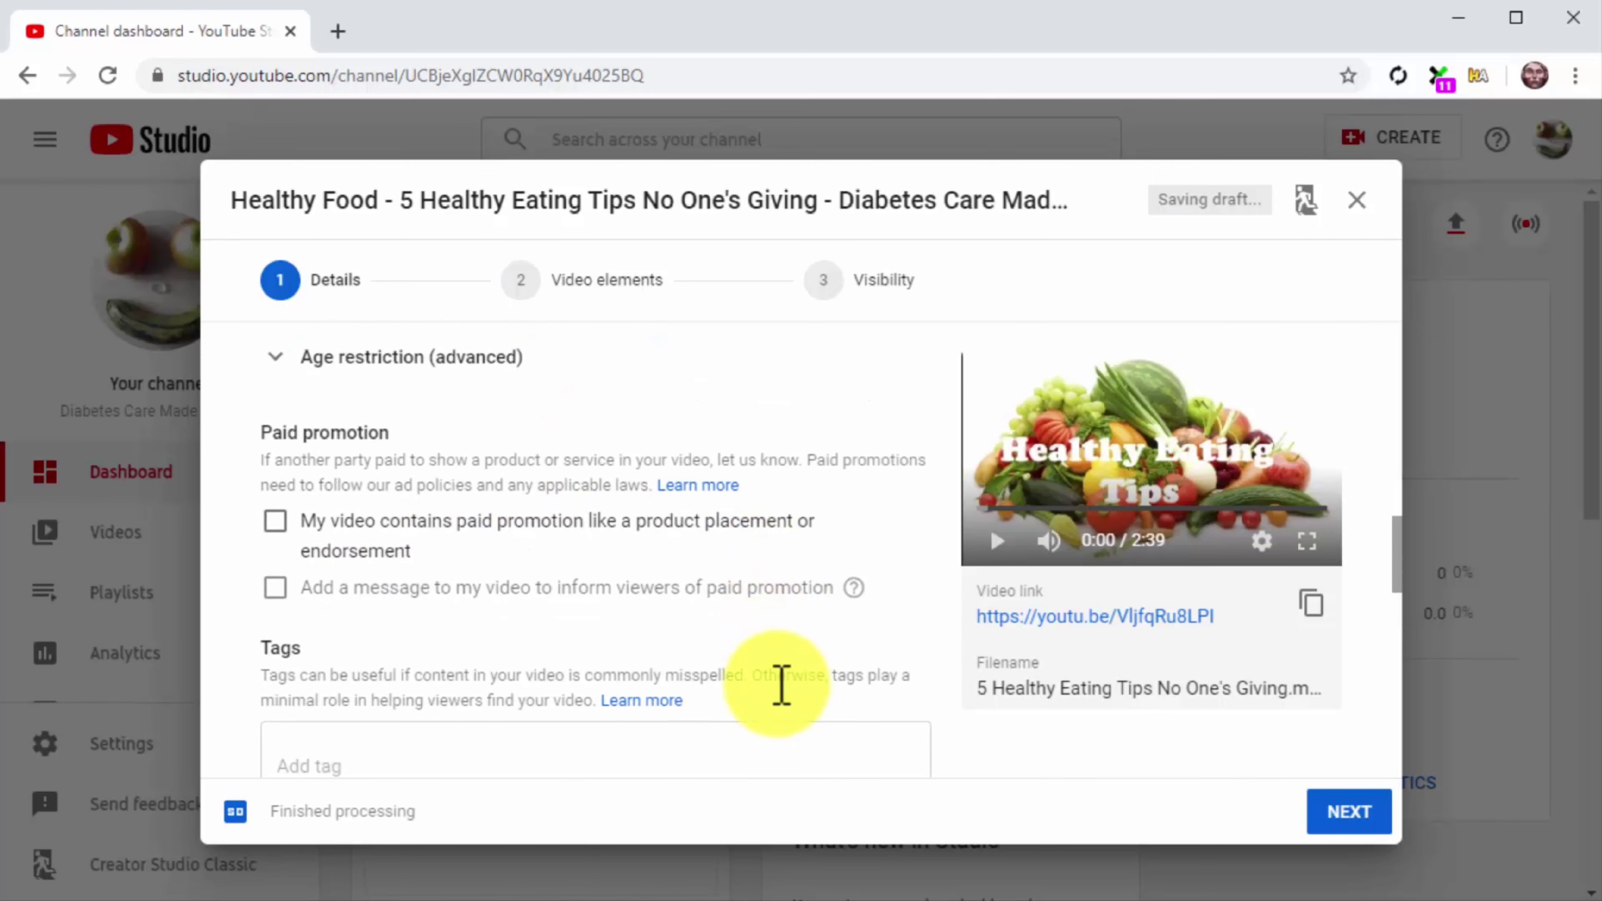
pyautogui.scroll(-2, 782, 687)
pyautogui.click(740, 637)
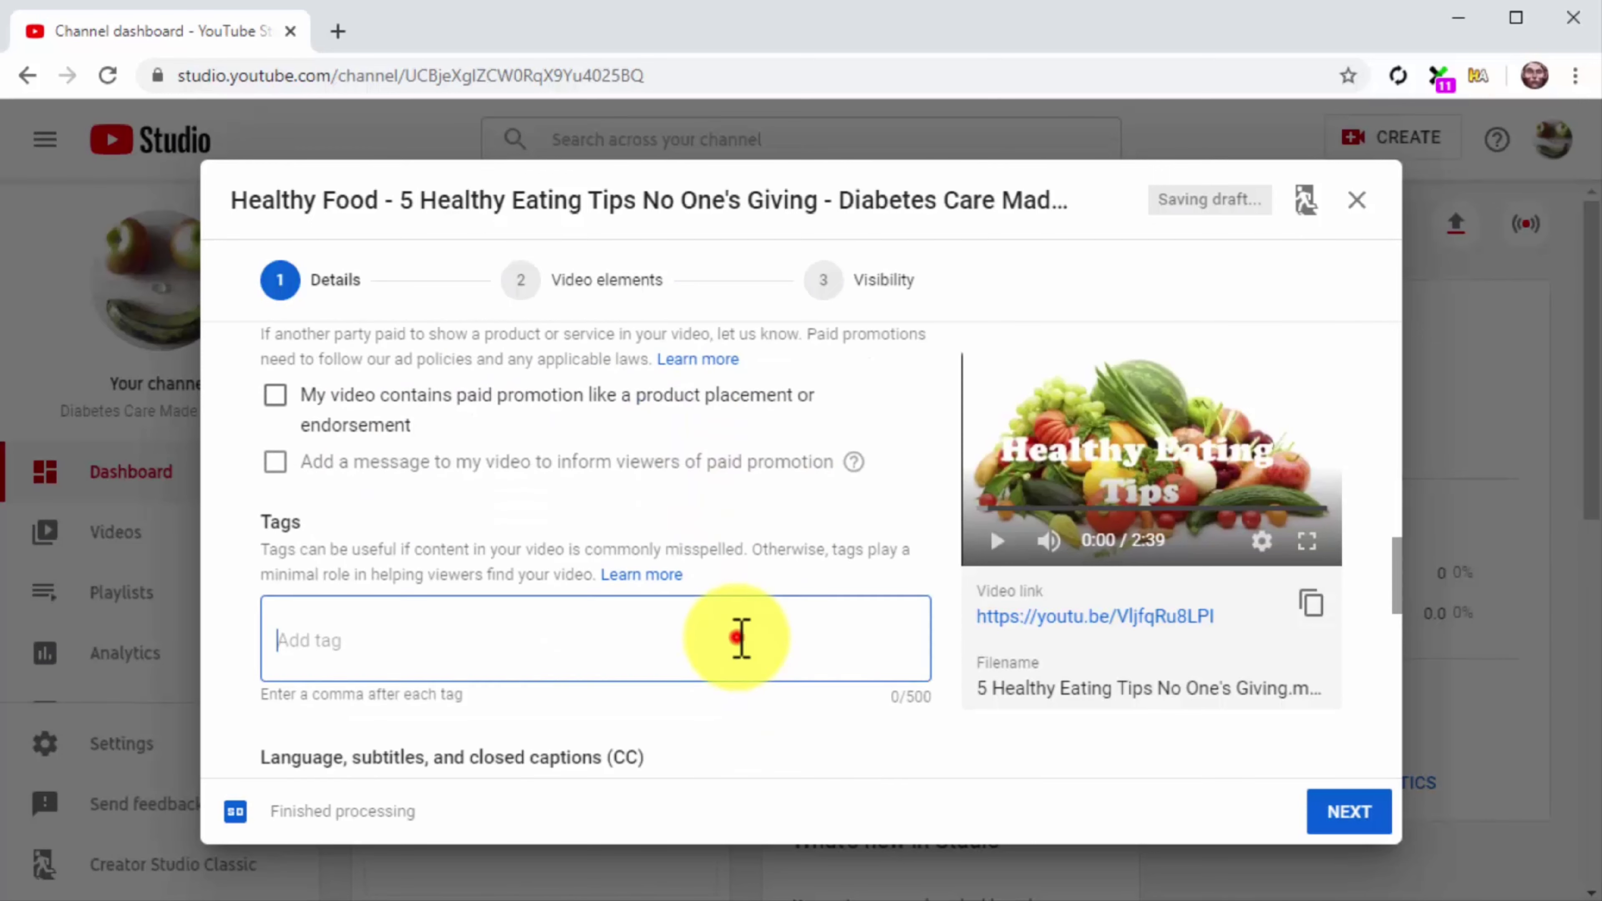
pyautogui.write('Health, ')
pyautogui.write('Heal')
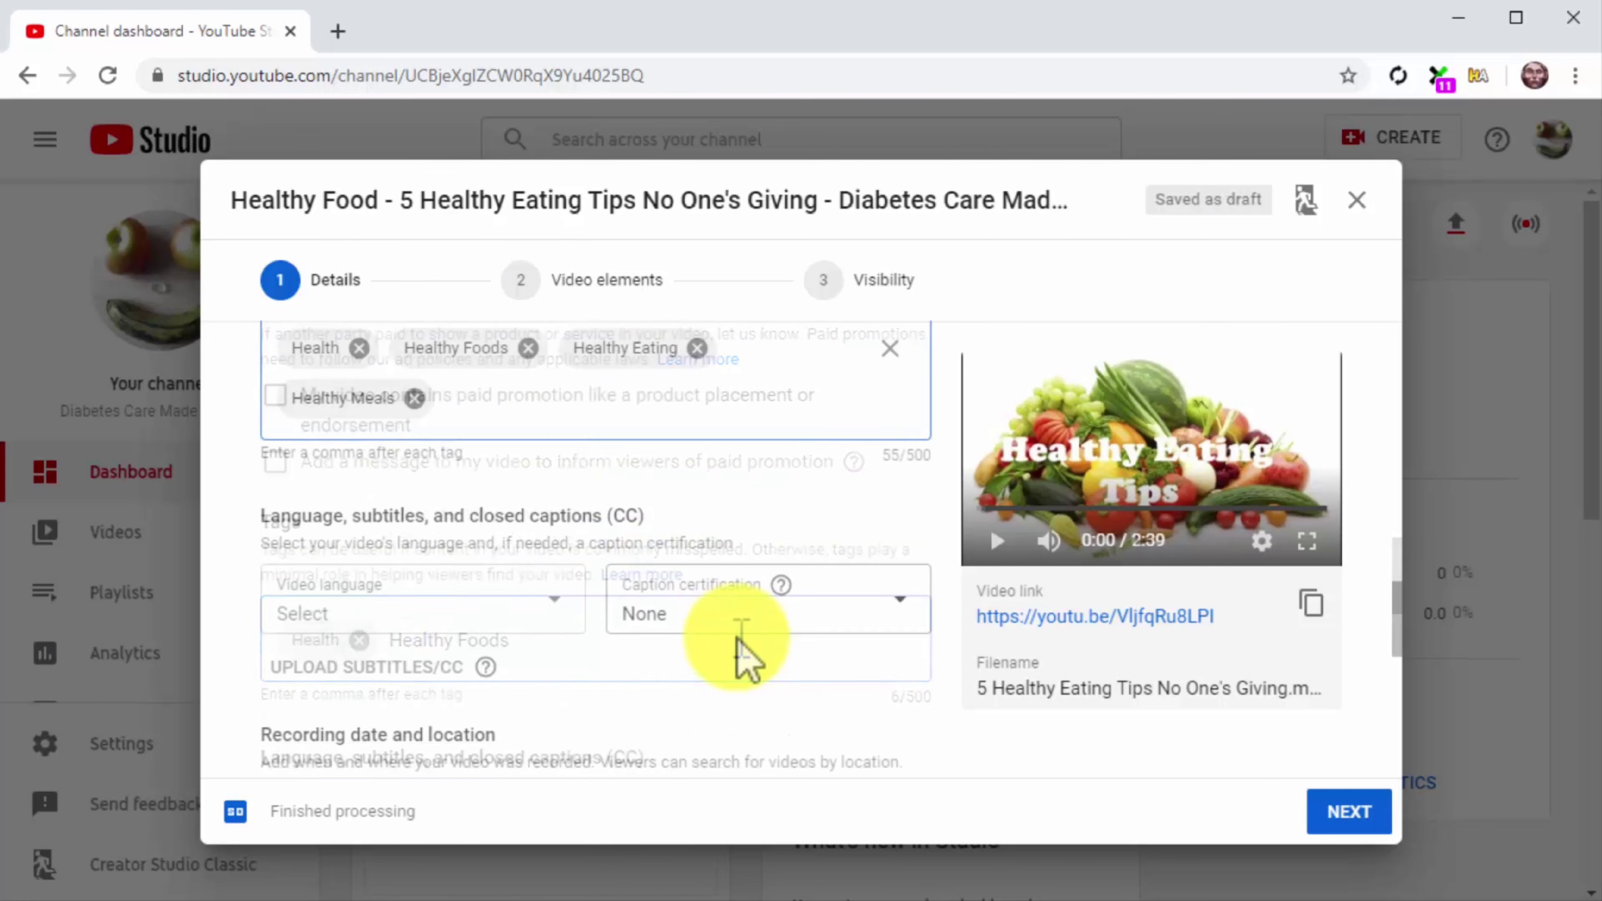
# Set the video language to English and choose People & Blogs as the category
pyautogui.click(544, 533)
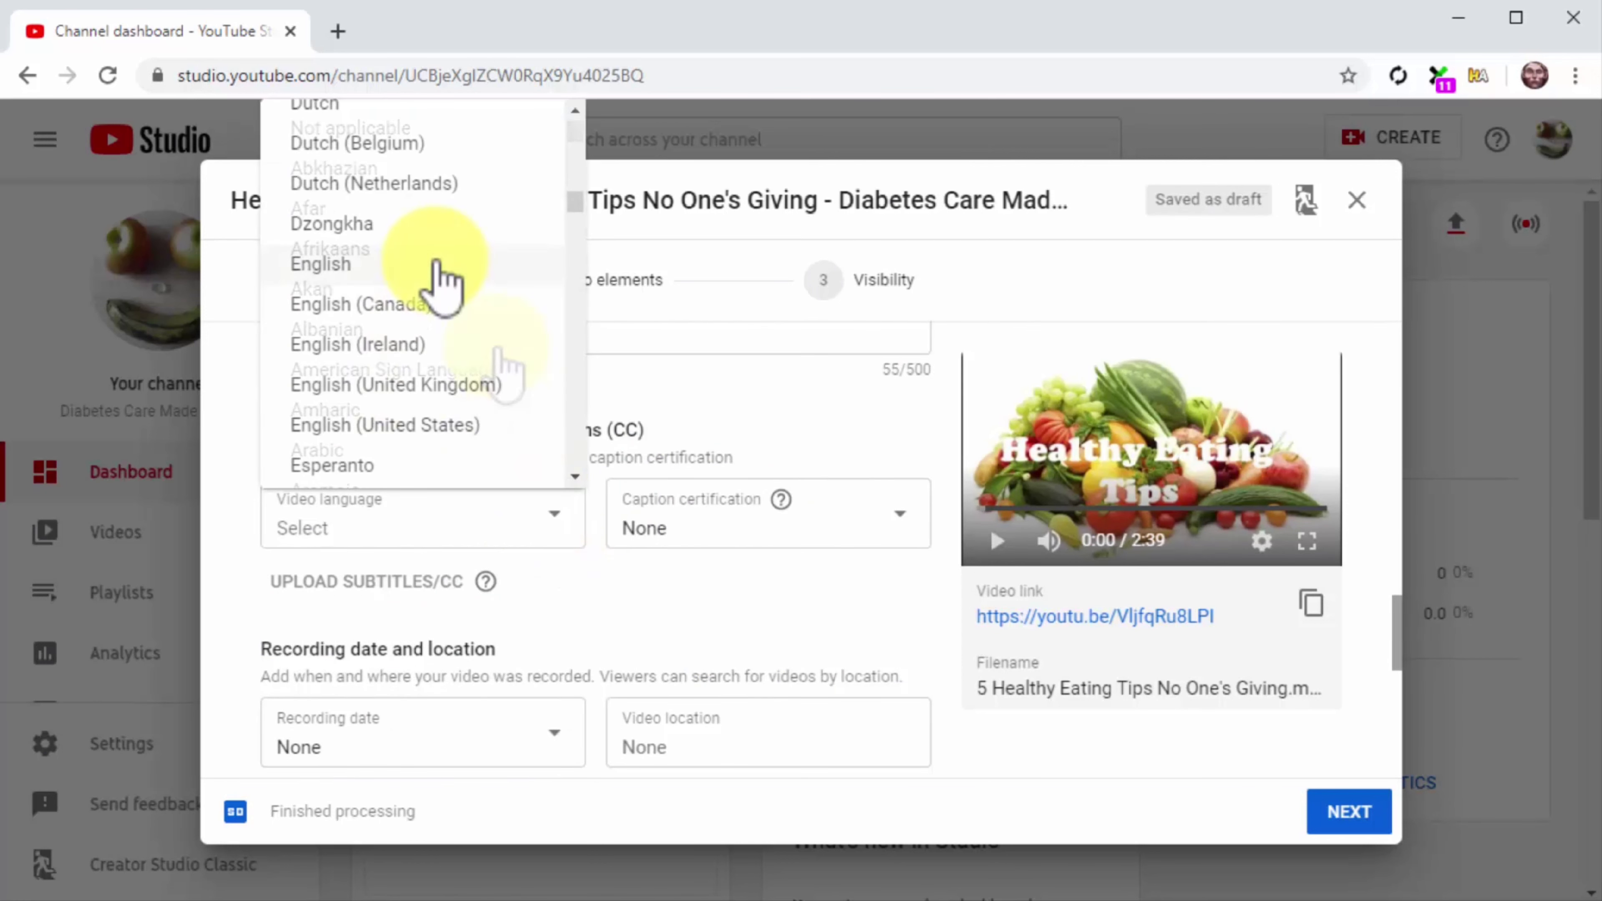
pyautogui.click(436, 264)
pyautogui.scroll(-5, 679, 644)
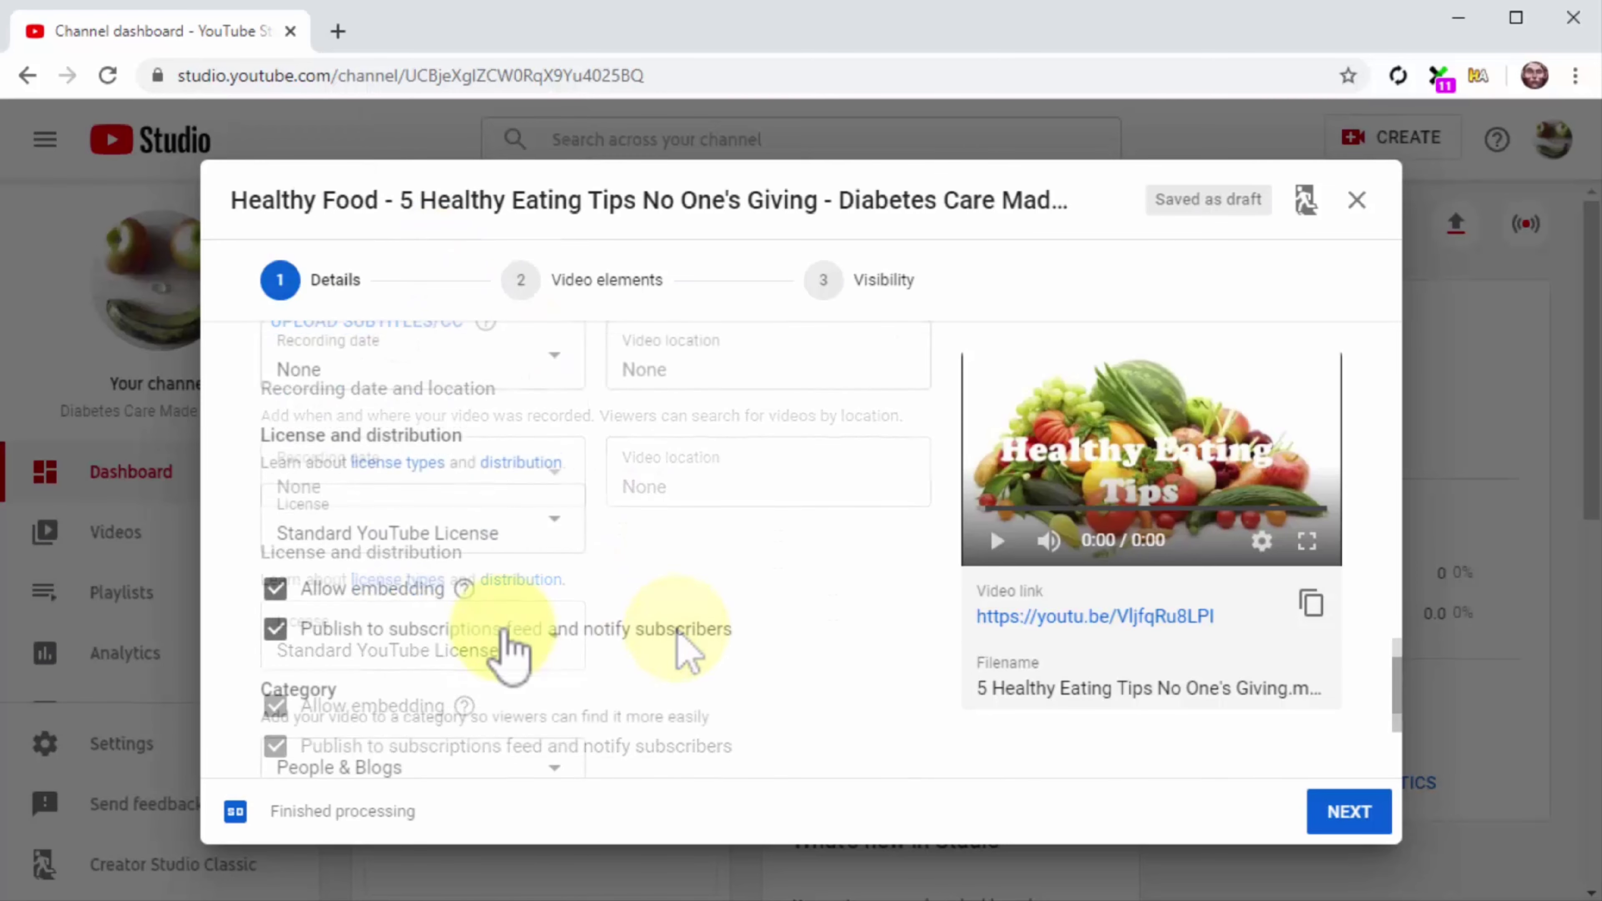
pyautogui.click(507, 644)
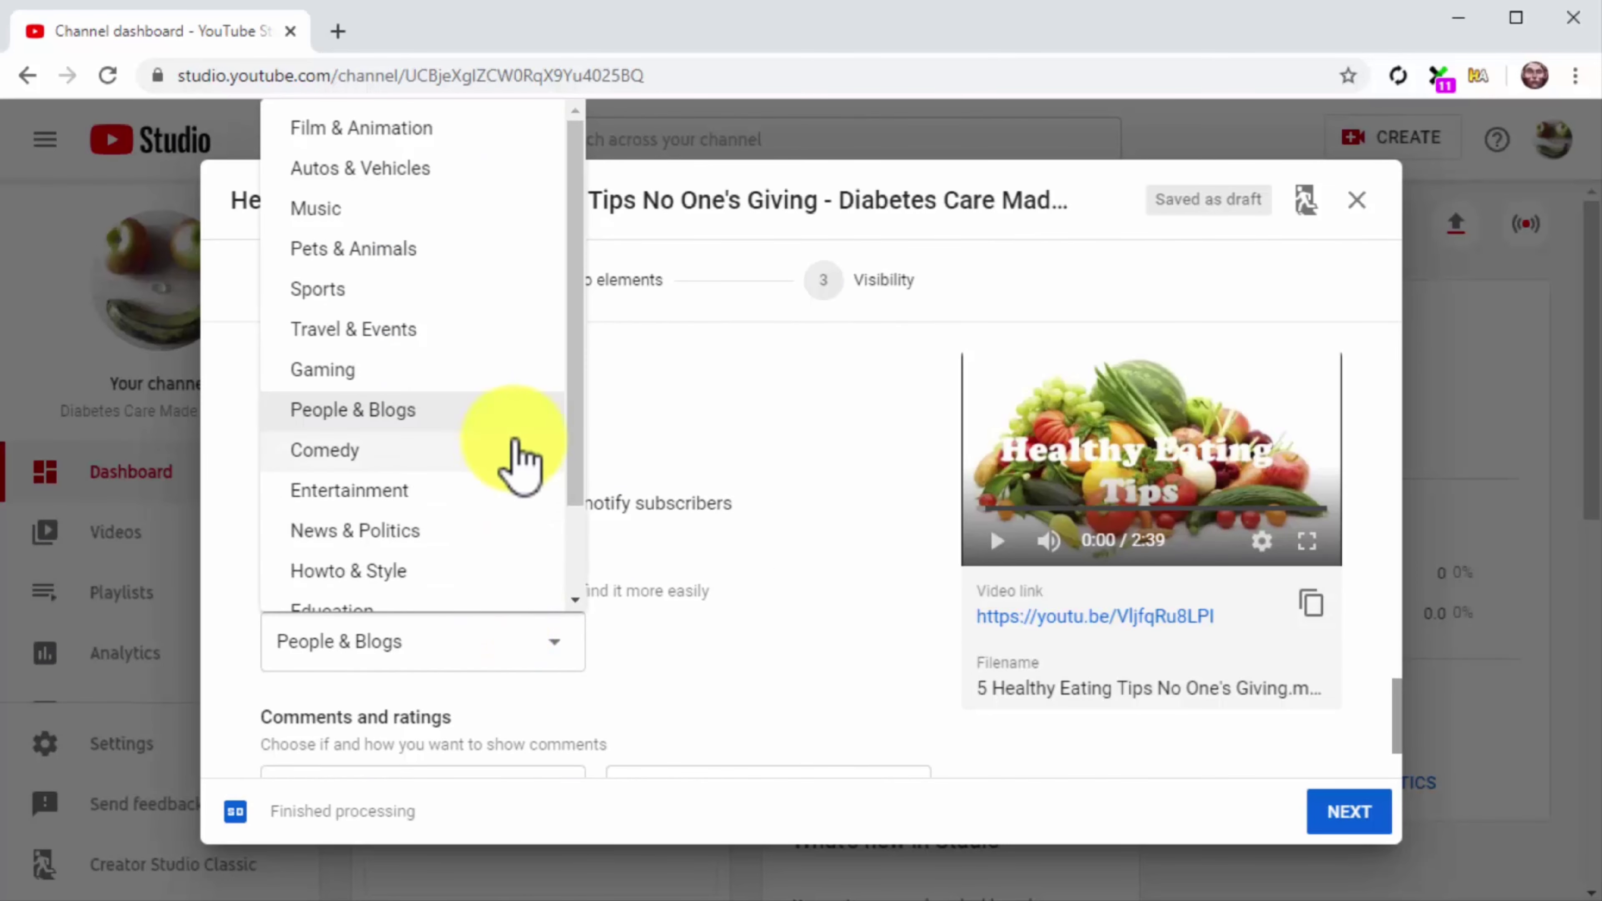
pyautogui.click(520, 420)
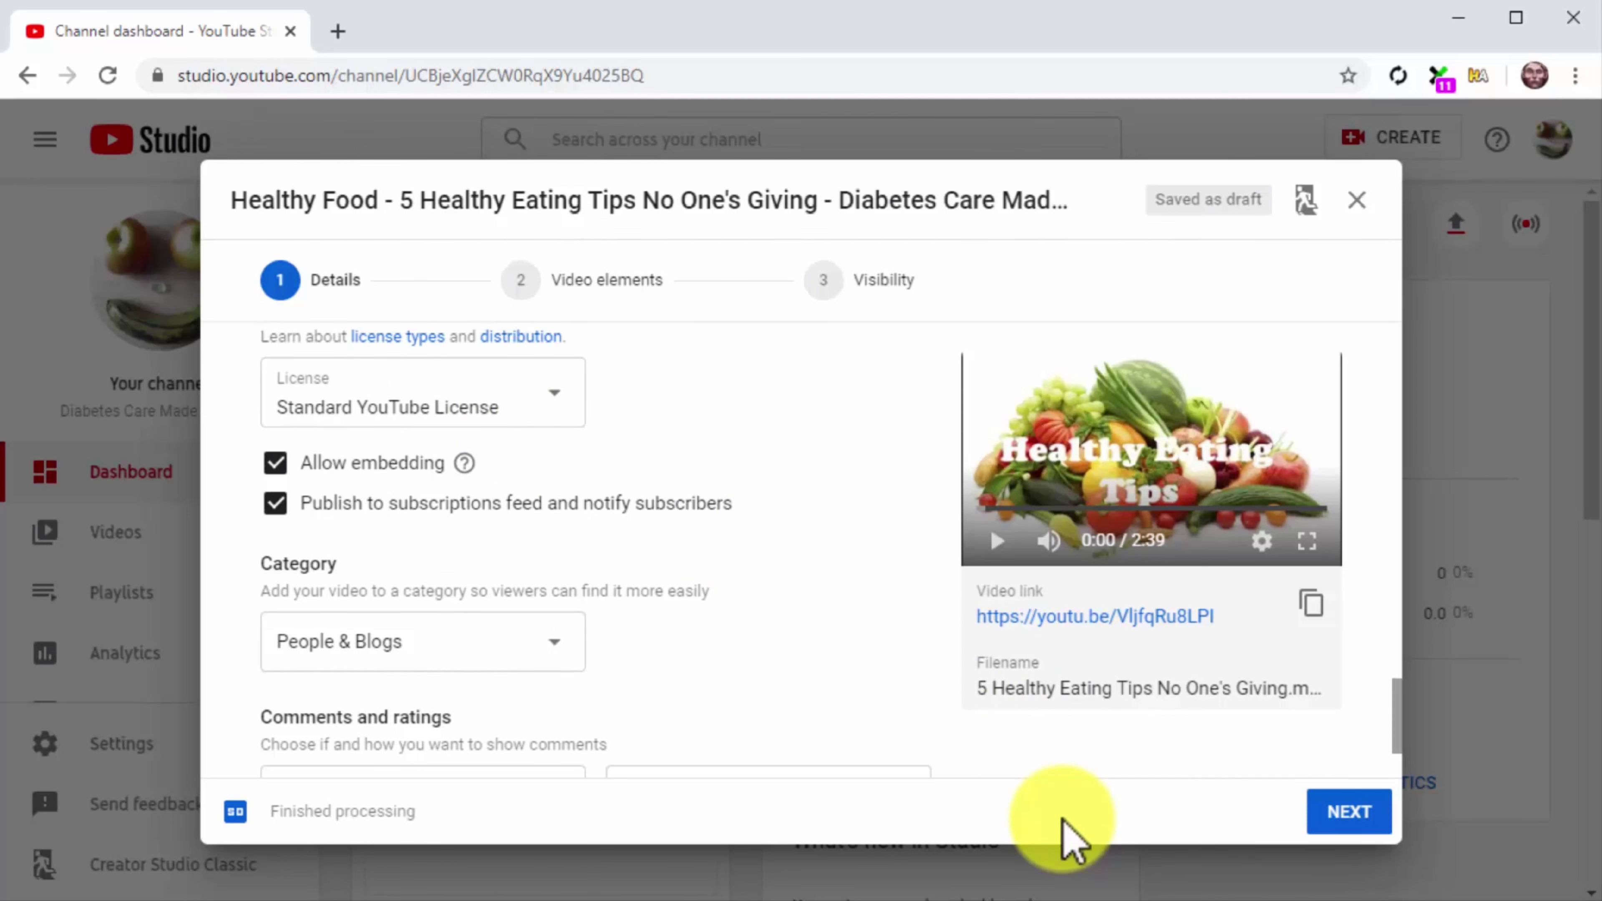
# Start an end screen for the video, add a Subscribe element to it and move the playhead to 2:00:00
pyautogui.click(1344, 837)
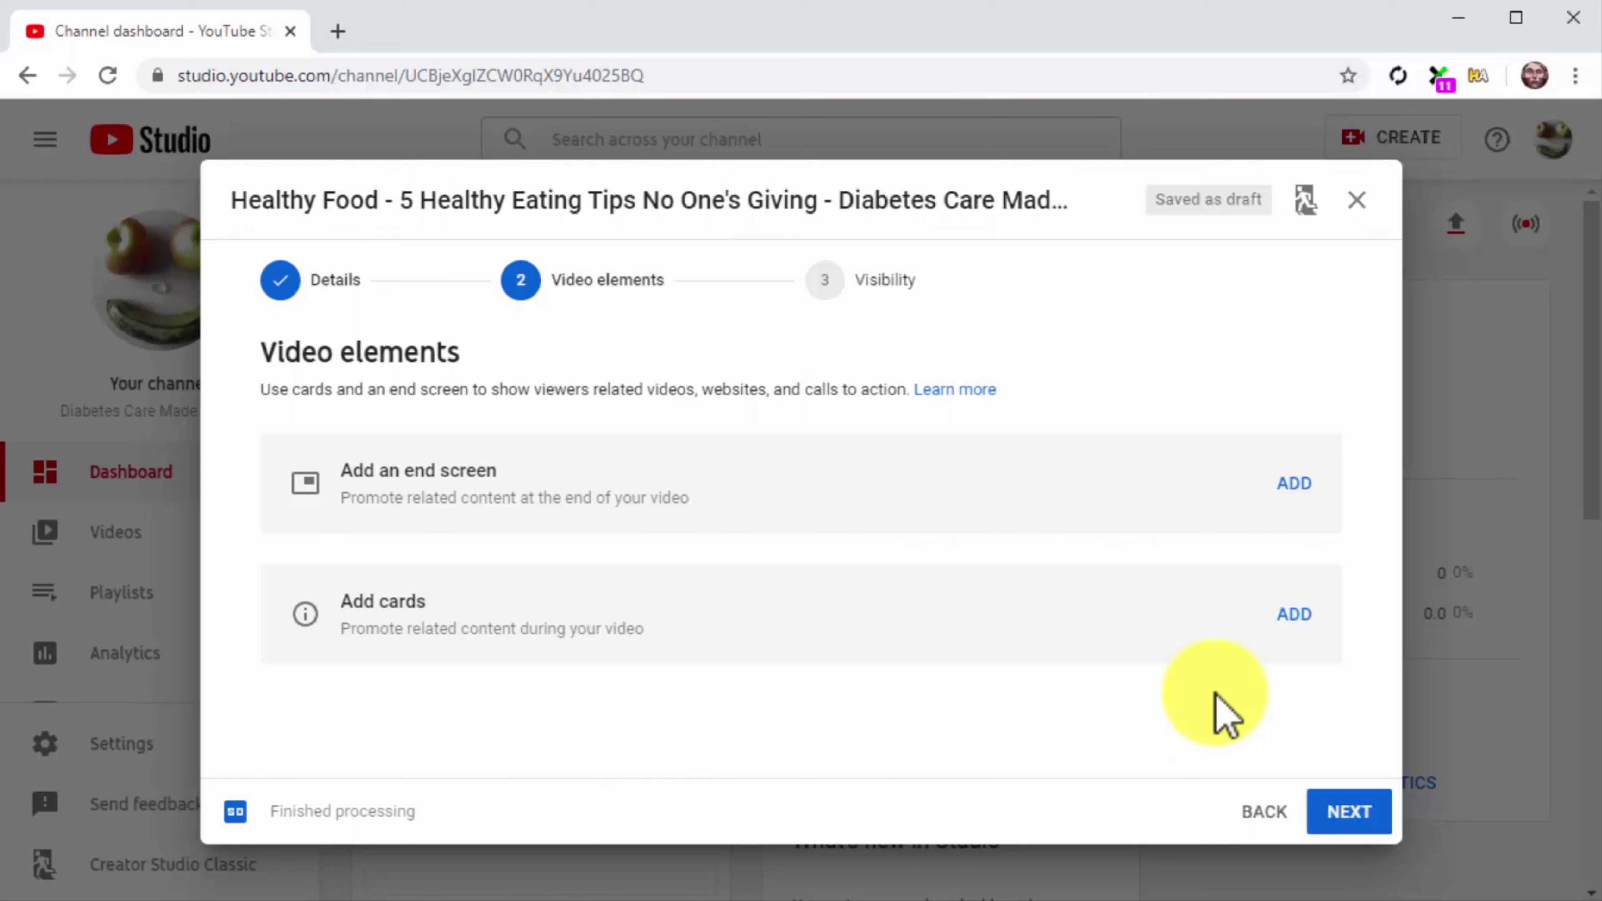
pyautogui.click(1296, 499)
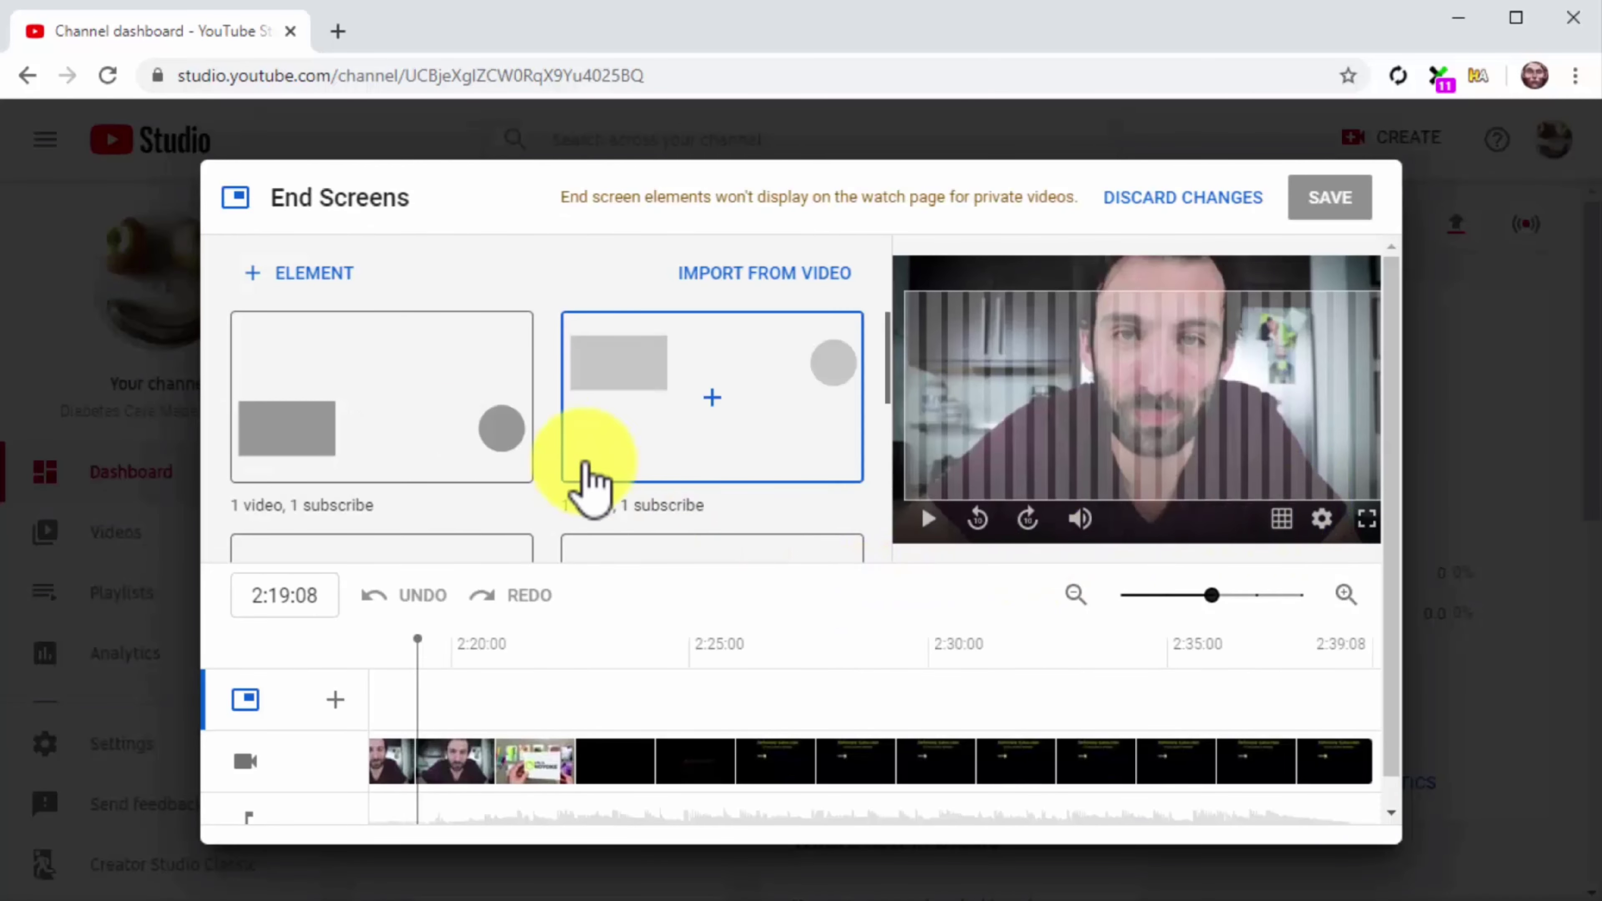
pyautogui.click(312, 275)
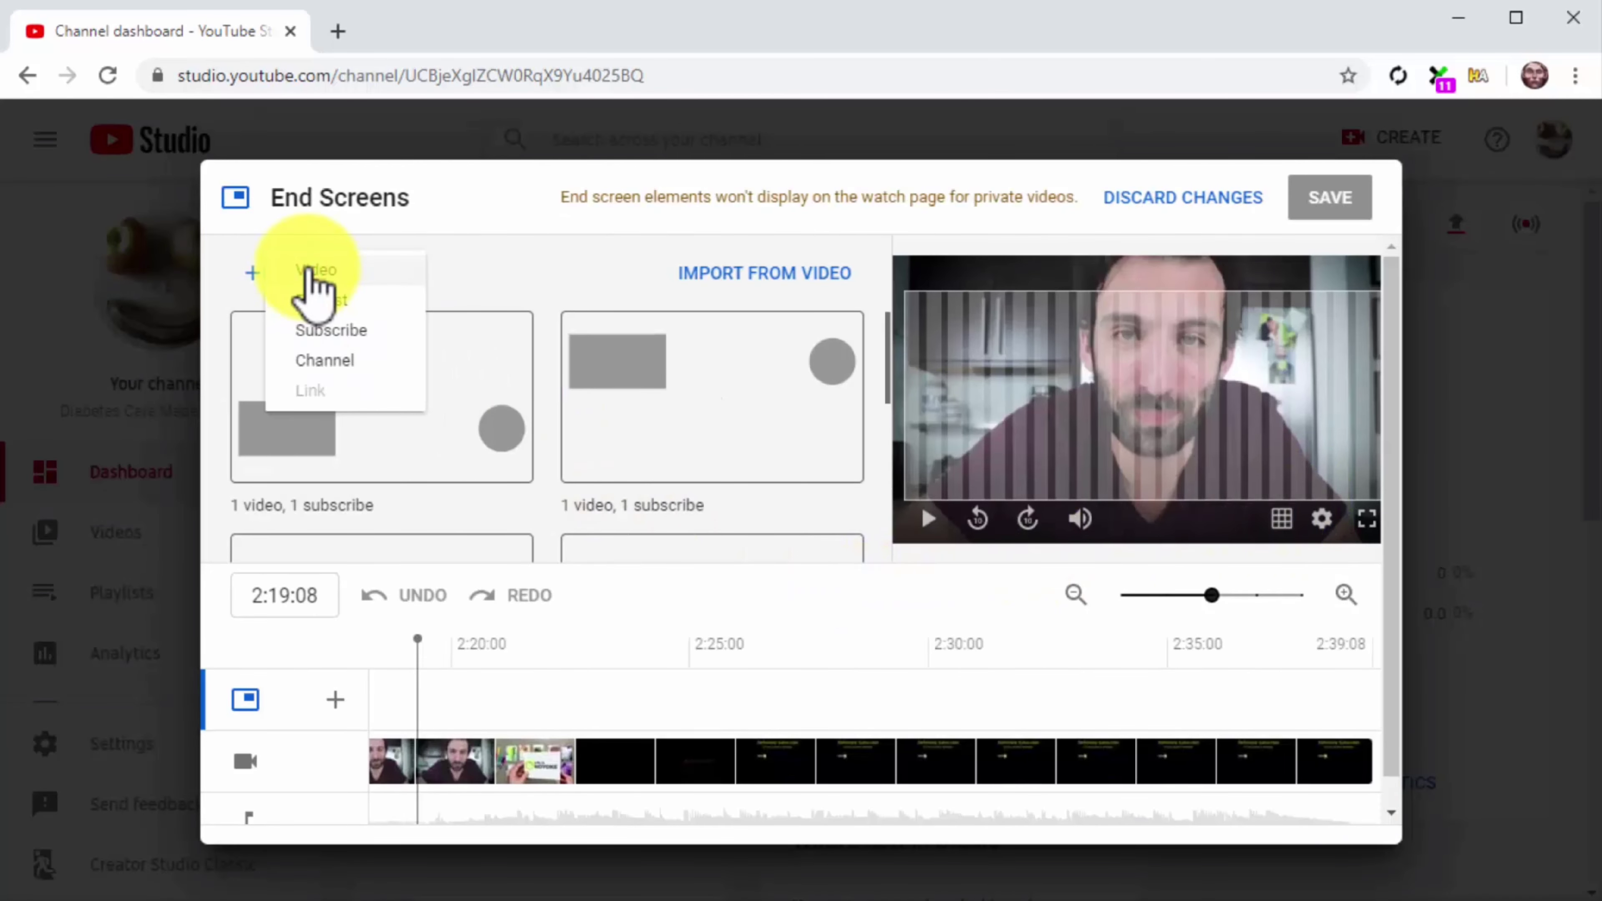
pyautogui.click(344, 328)
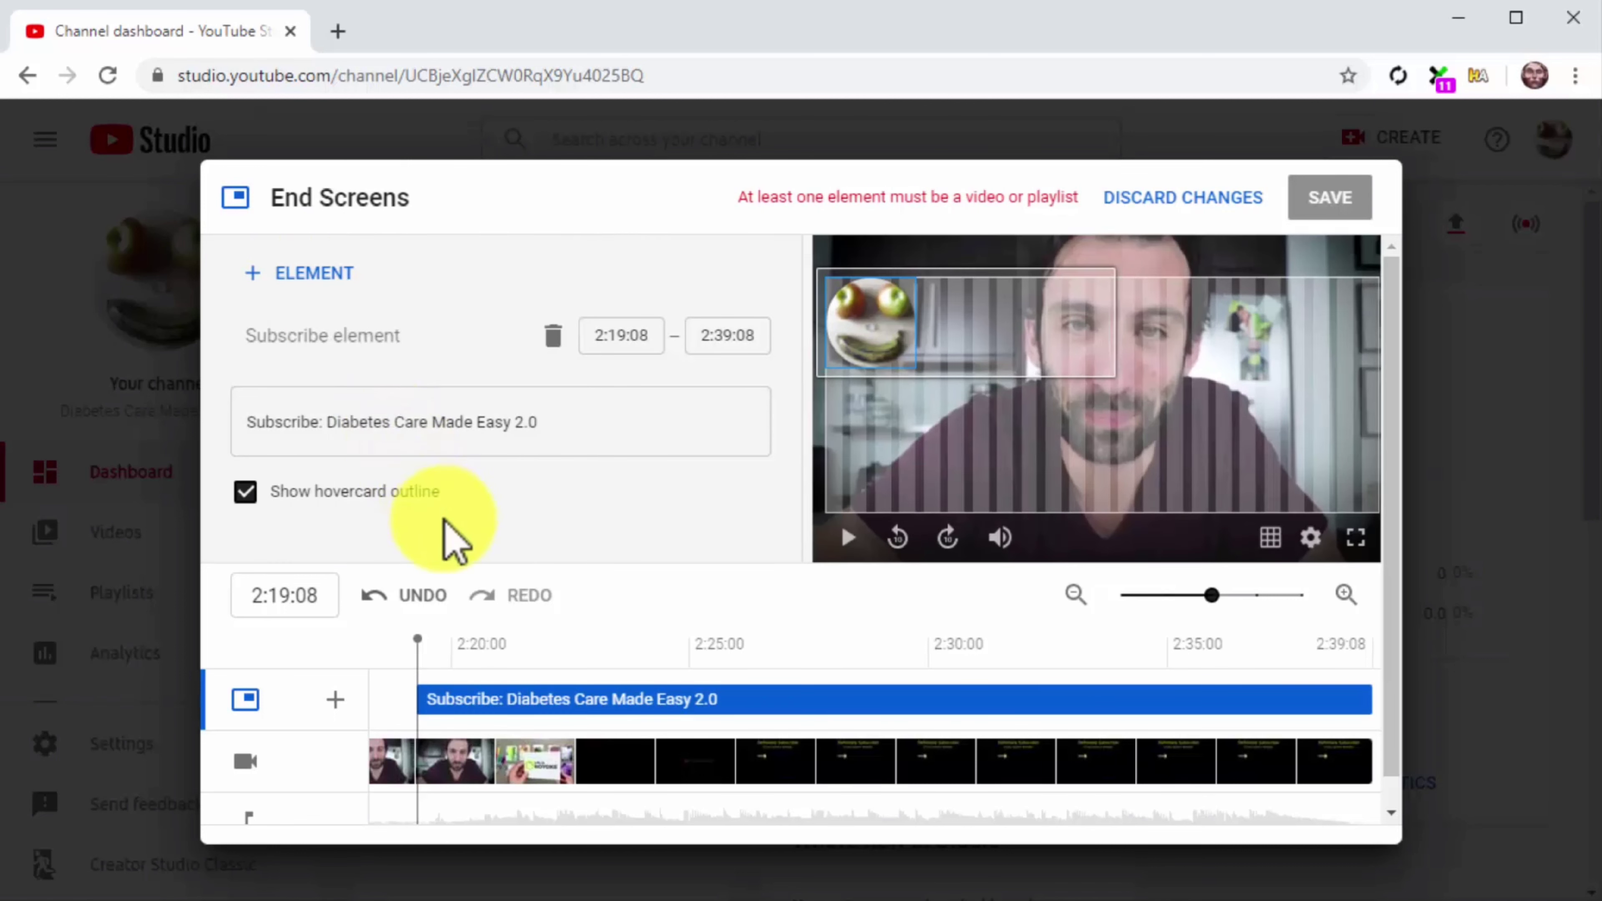
pyautogui.click(288, 593)
pyautogui.write('2:00:00')
pyautogui.press('Return')
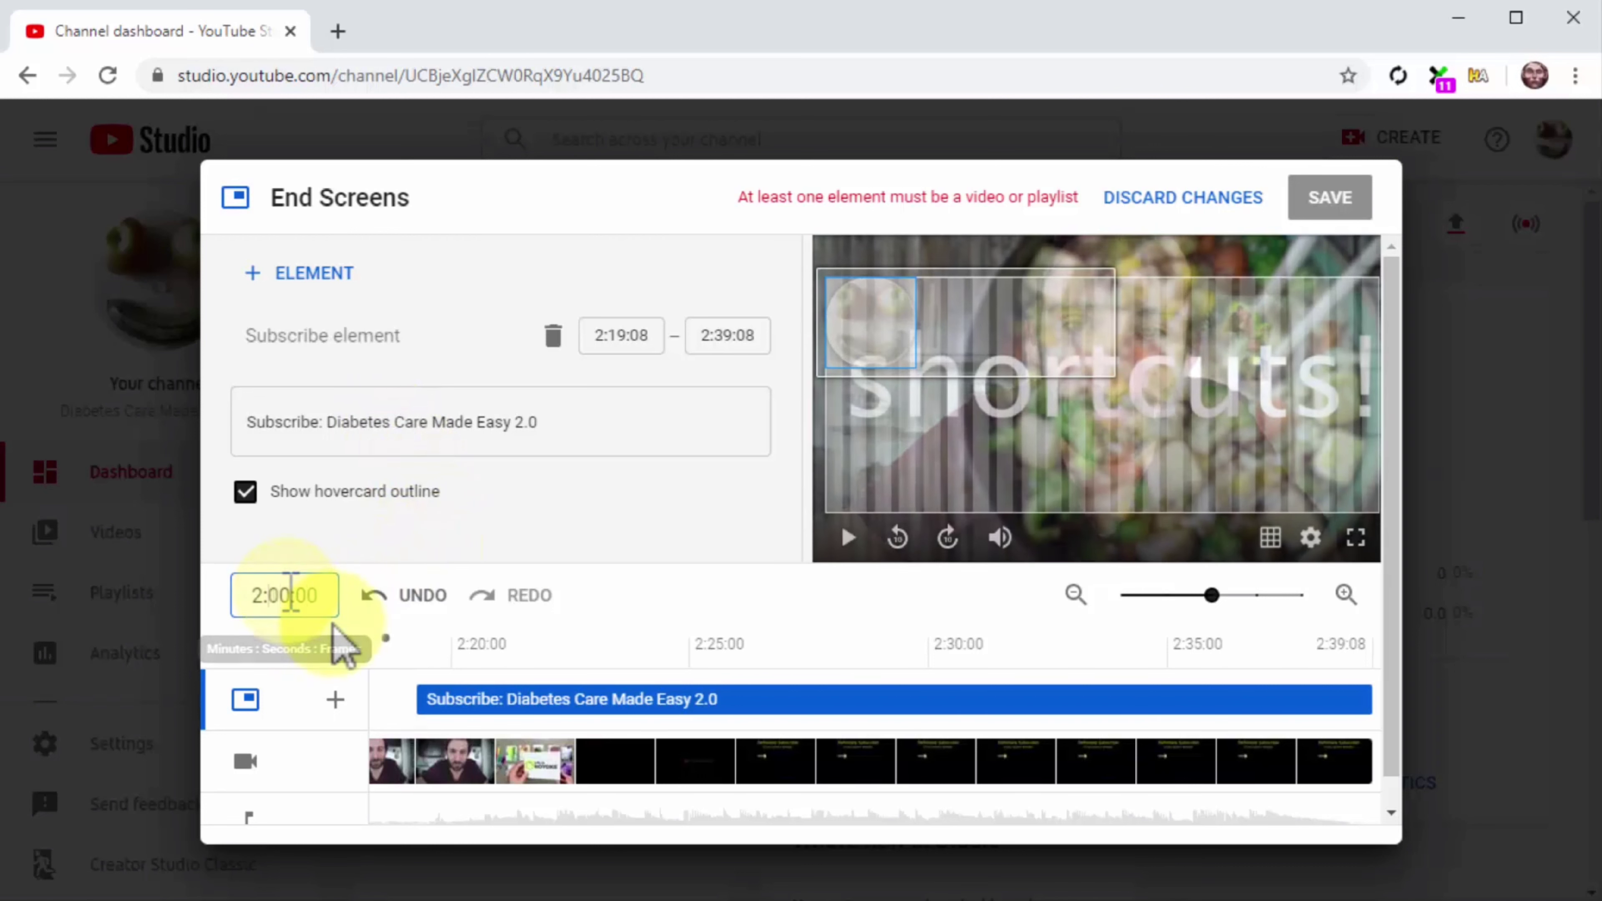
# Add a video element set to Best for viewer to the end screen and save it
pyautogui.click(319, 285)
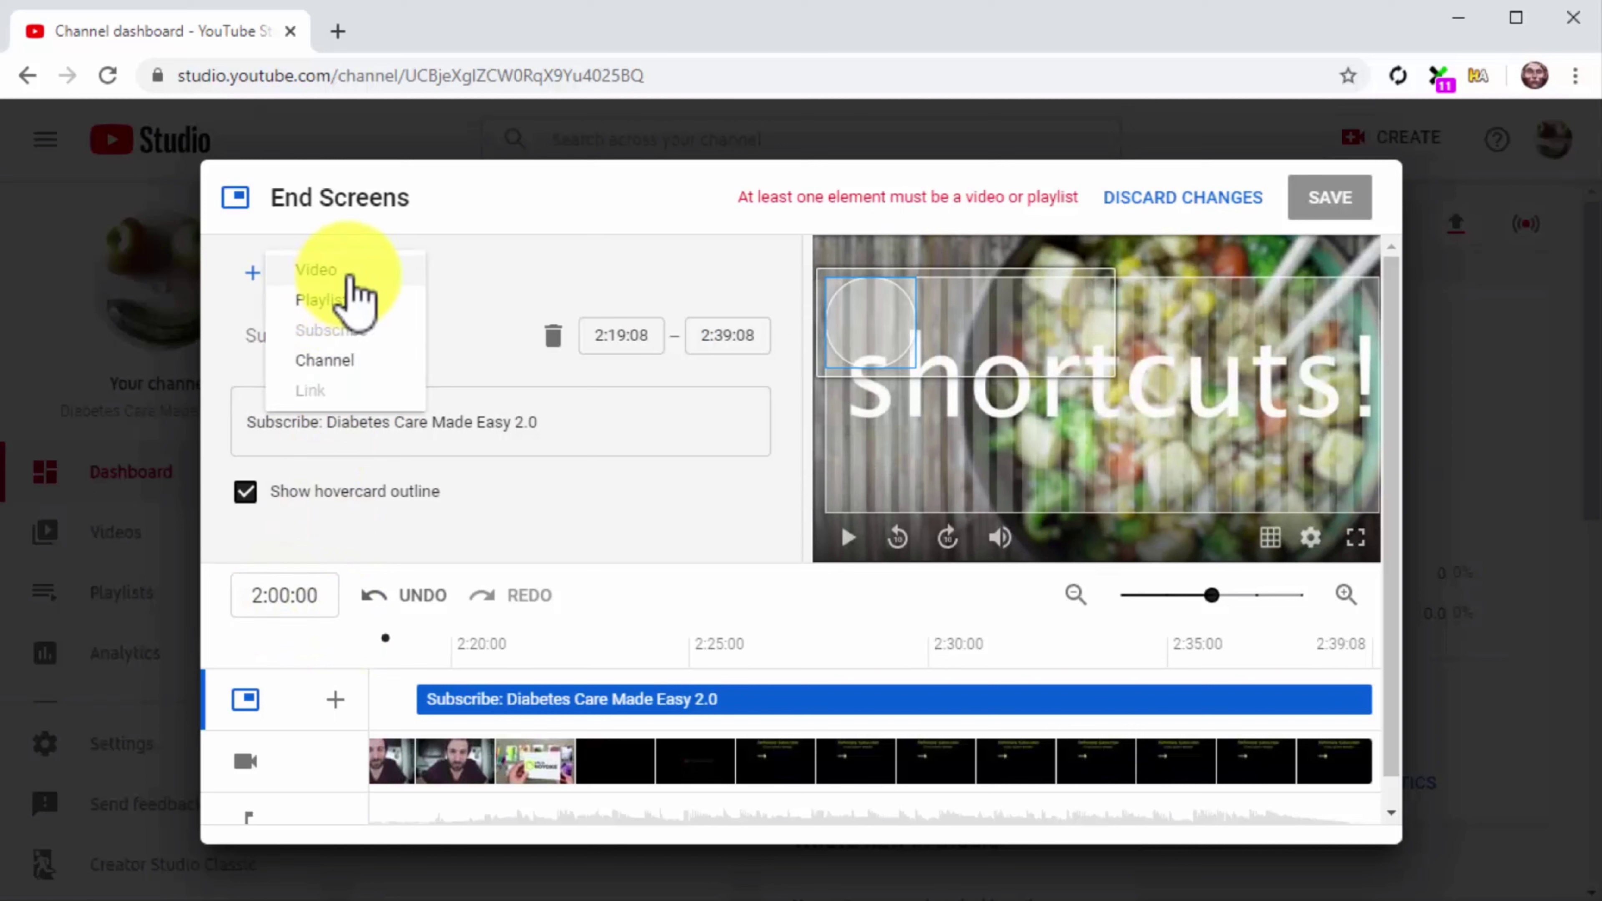
pyautogui.click(349, 275)
pyautogui.scroll(-2, 369, 417)
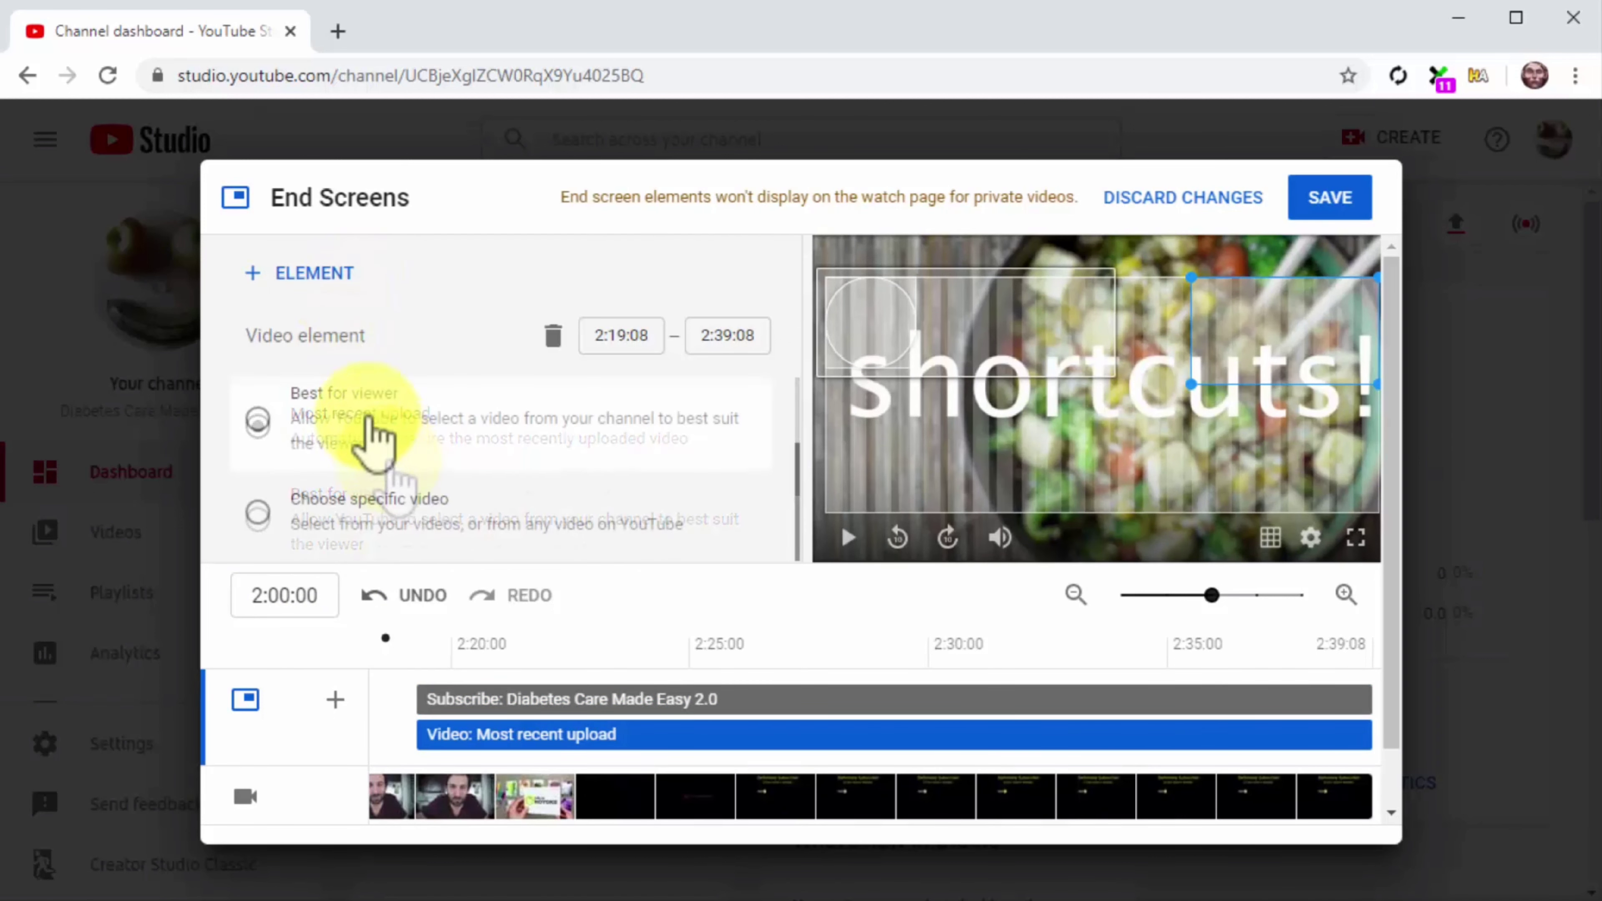
pyautogui.click(363, 407)
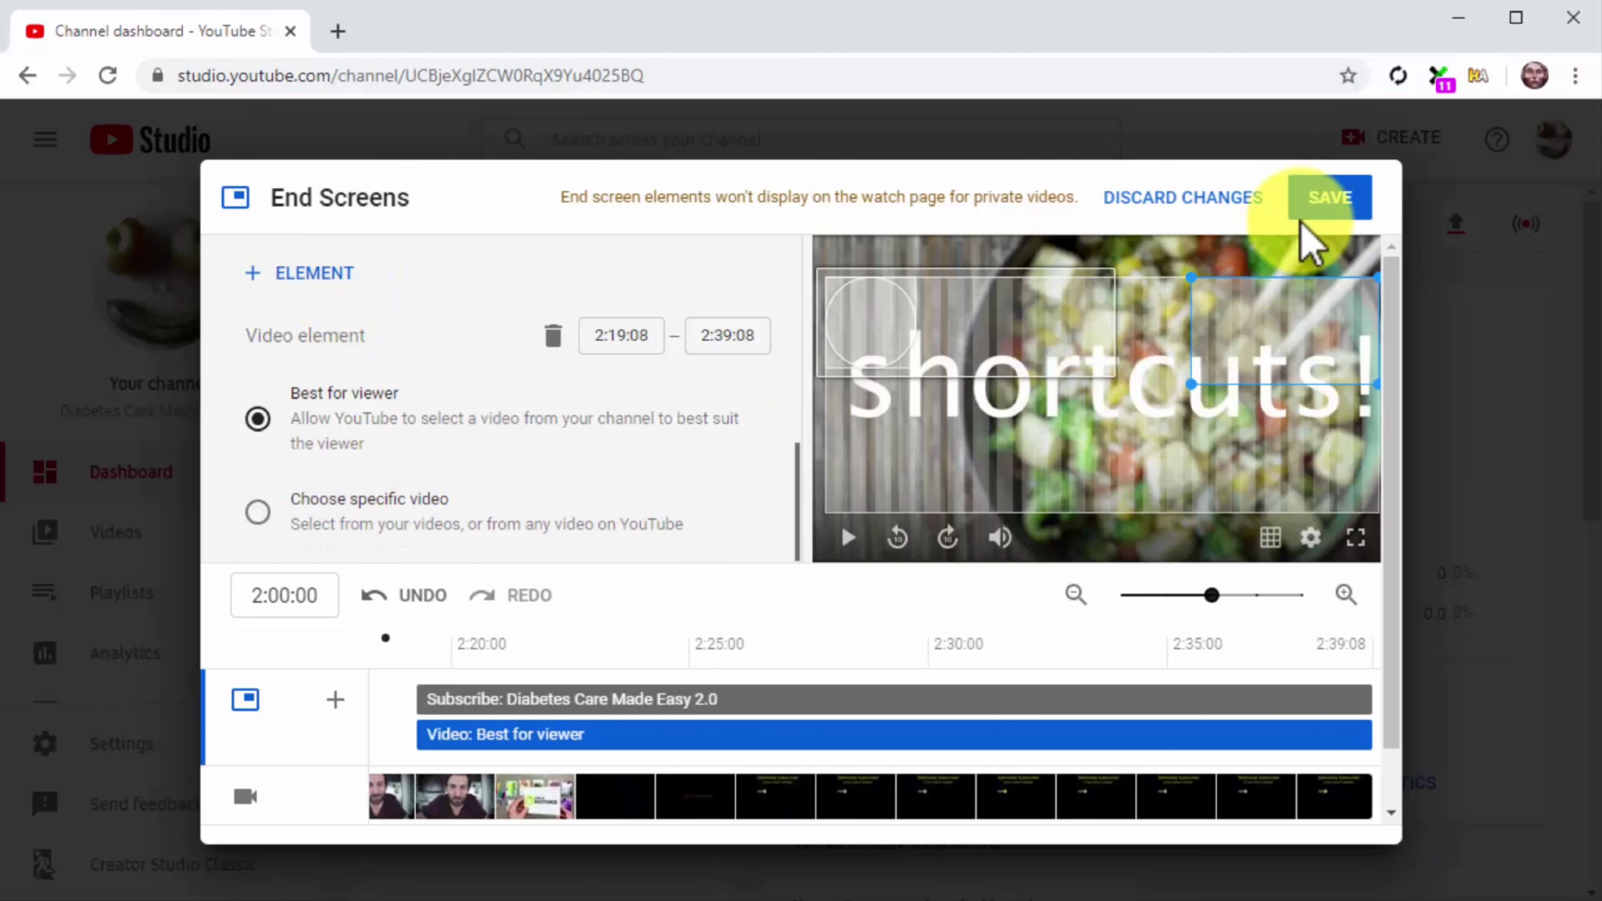
pyautogui.click(1321, 199)
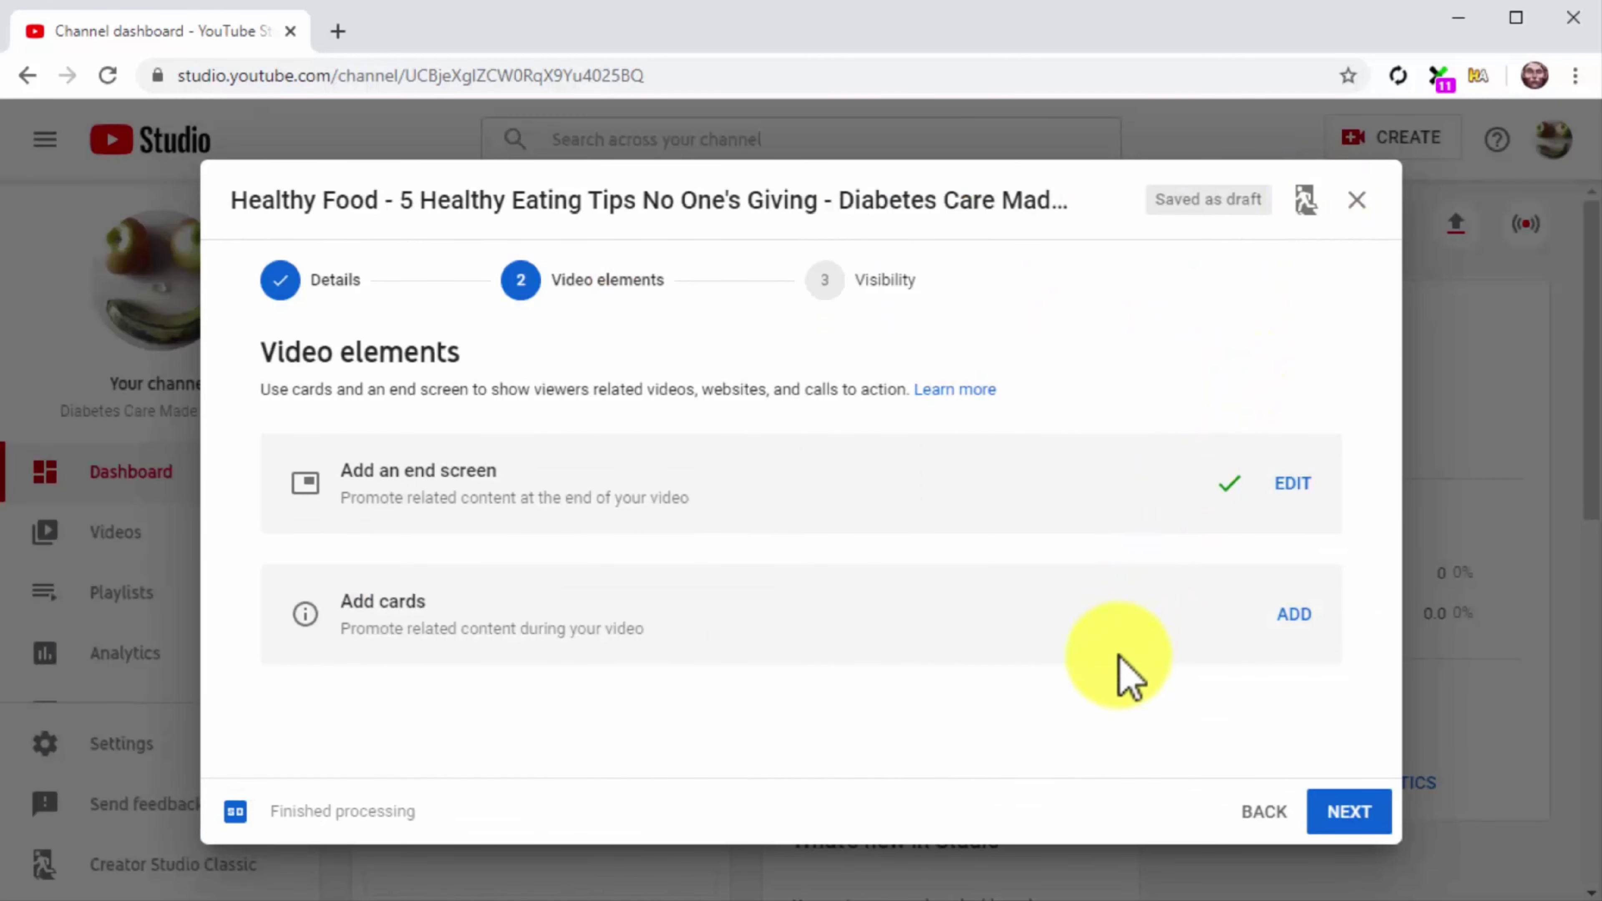
# Set the video's visibility to Public, publish it and copy the video link
pyautogui.click(1349, 812)
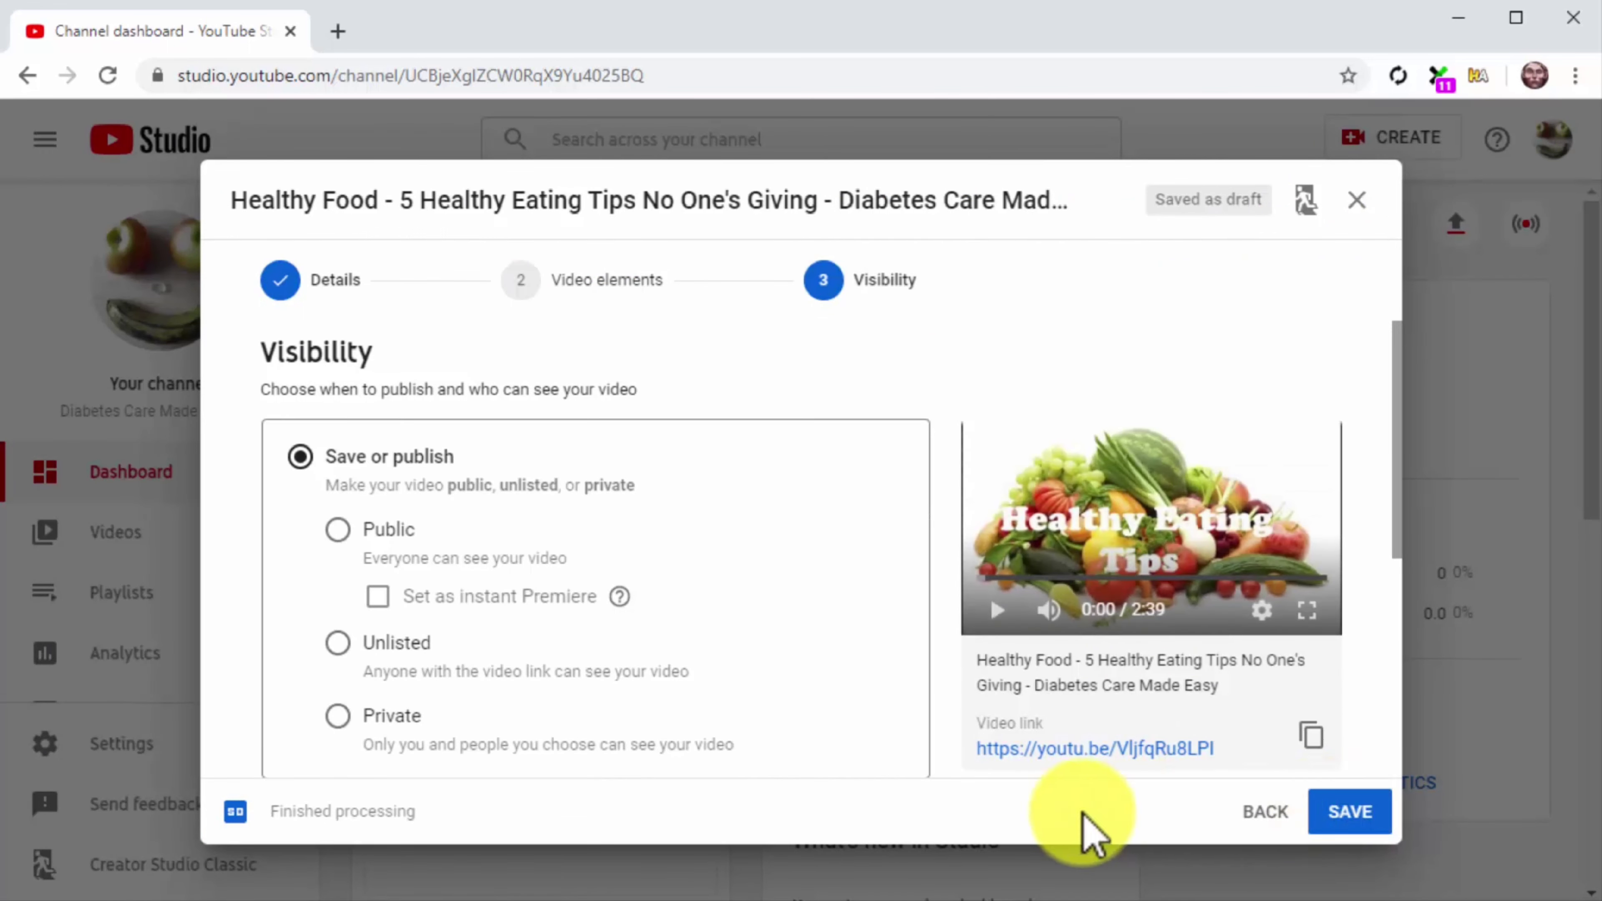
pyautogui.click(337, 531)
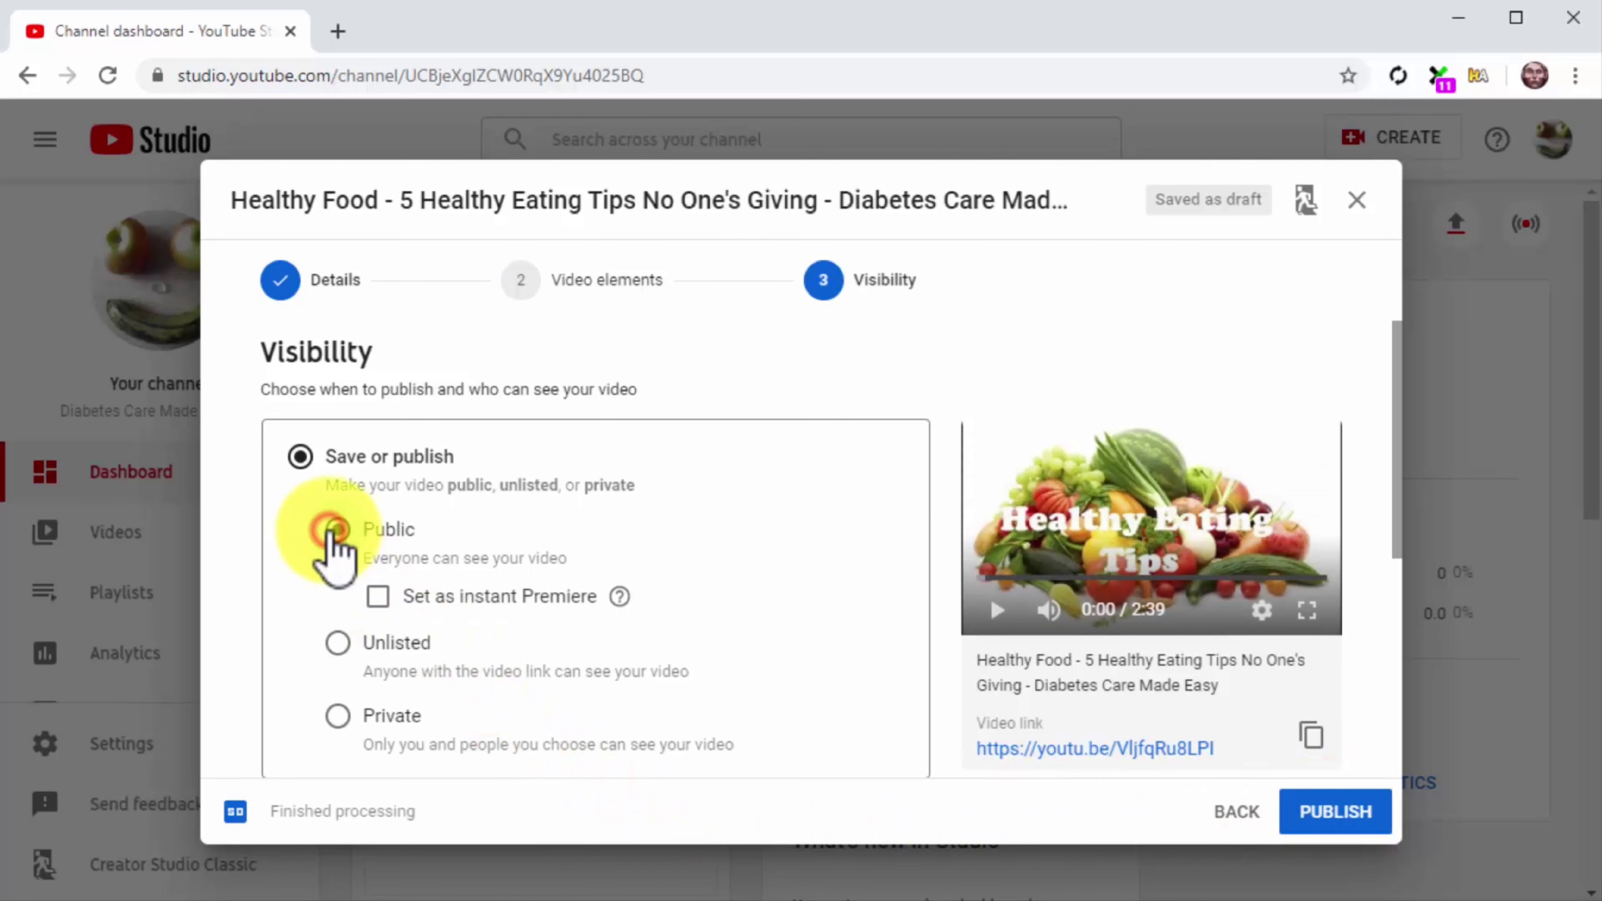
pyautogui.click(1319, 818)
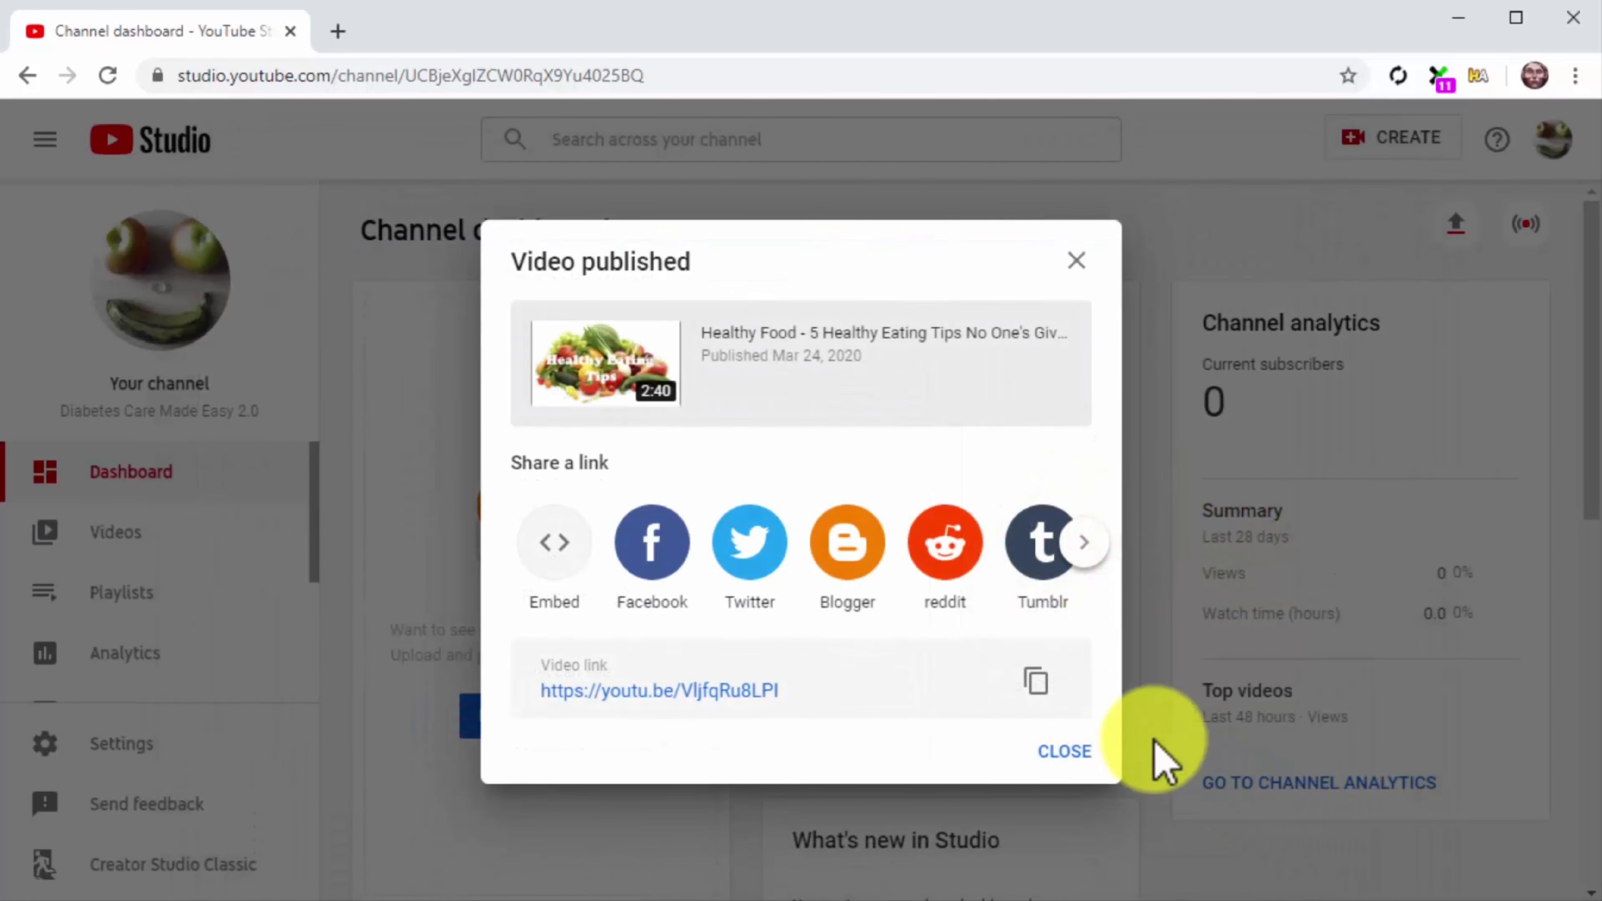
pyautogui.click(1037, 681)
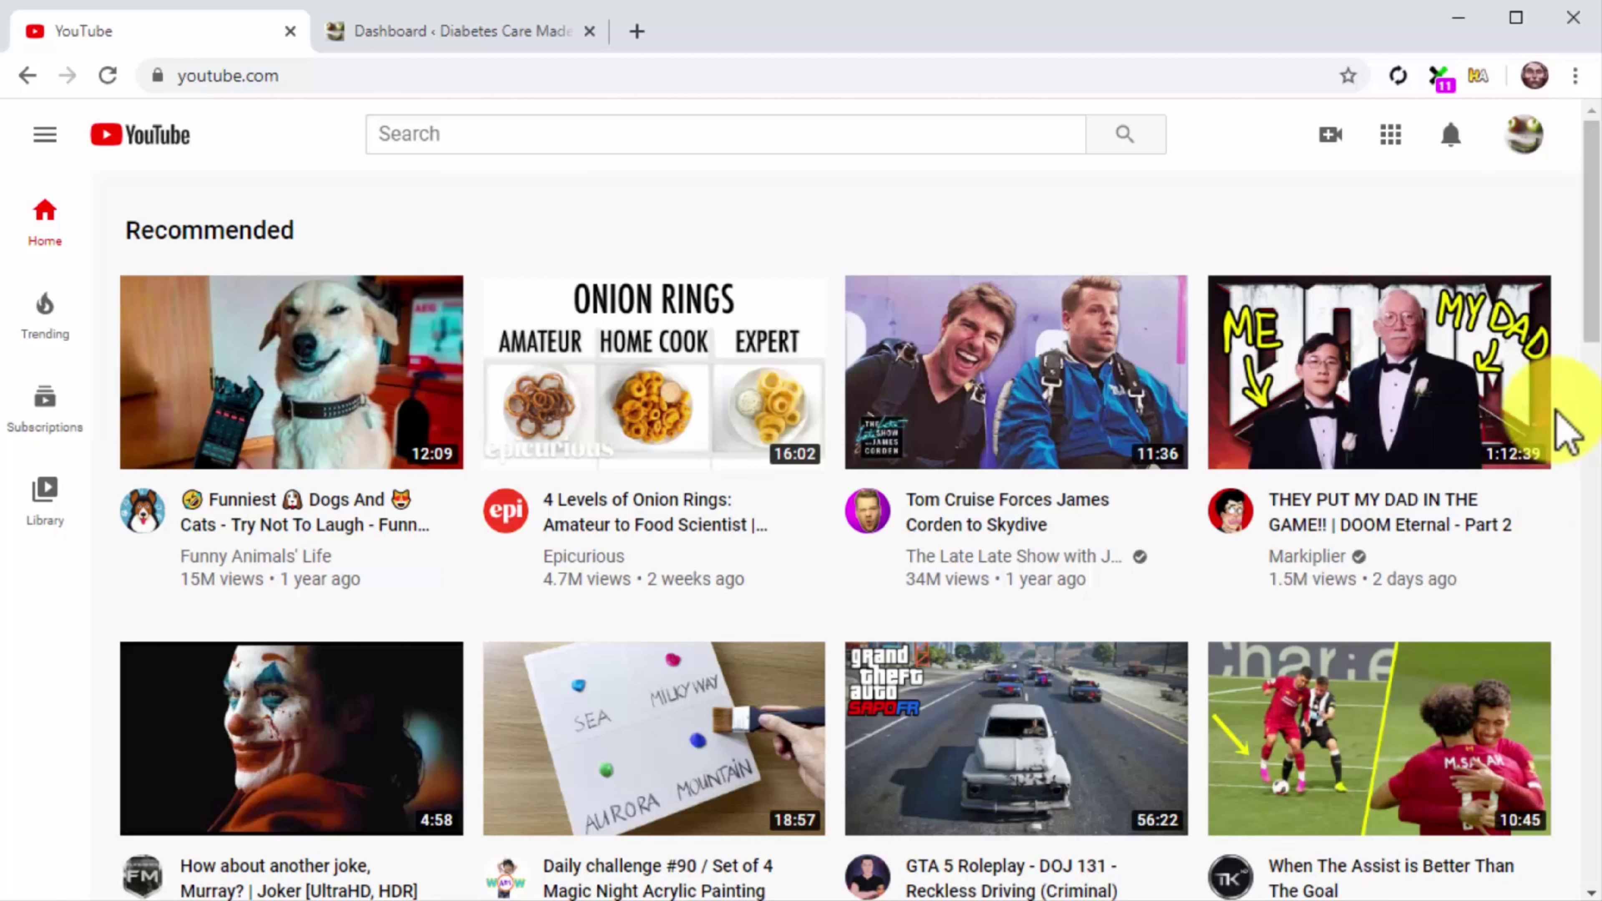
# Open the channel's video list in YouTube Studio and get the shareable link of the healthy eating tips video
pyautogui.click(1525, 136)
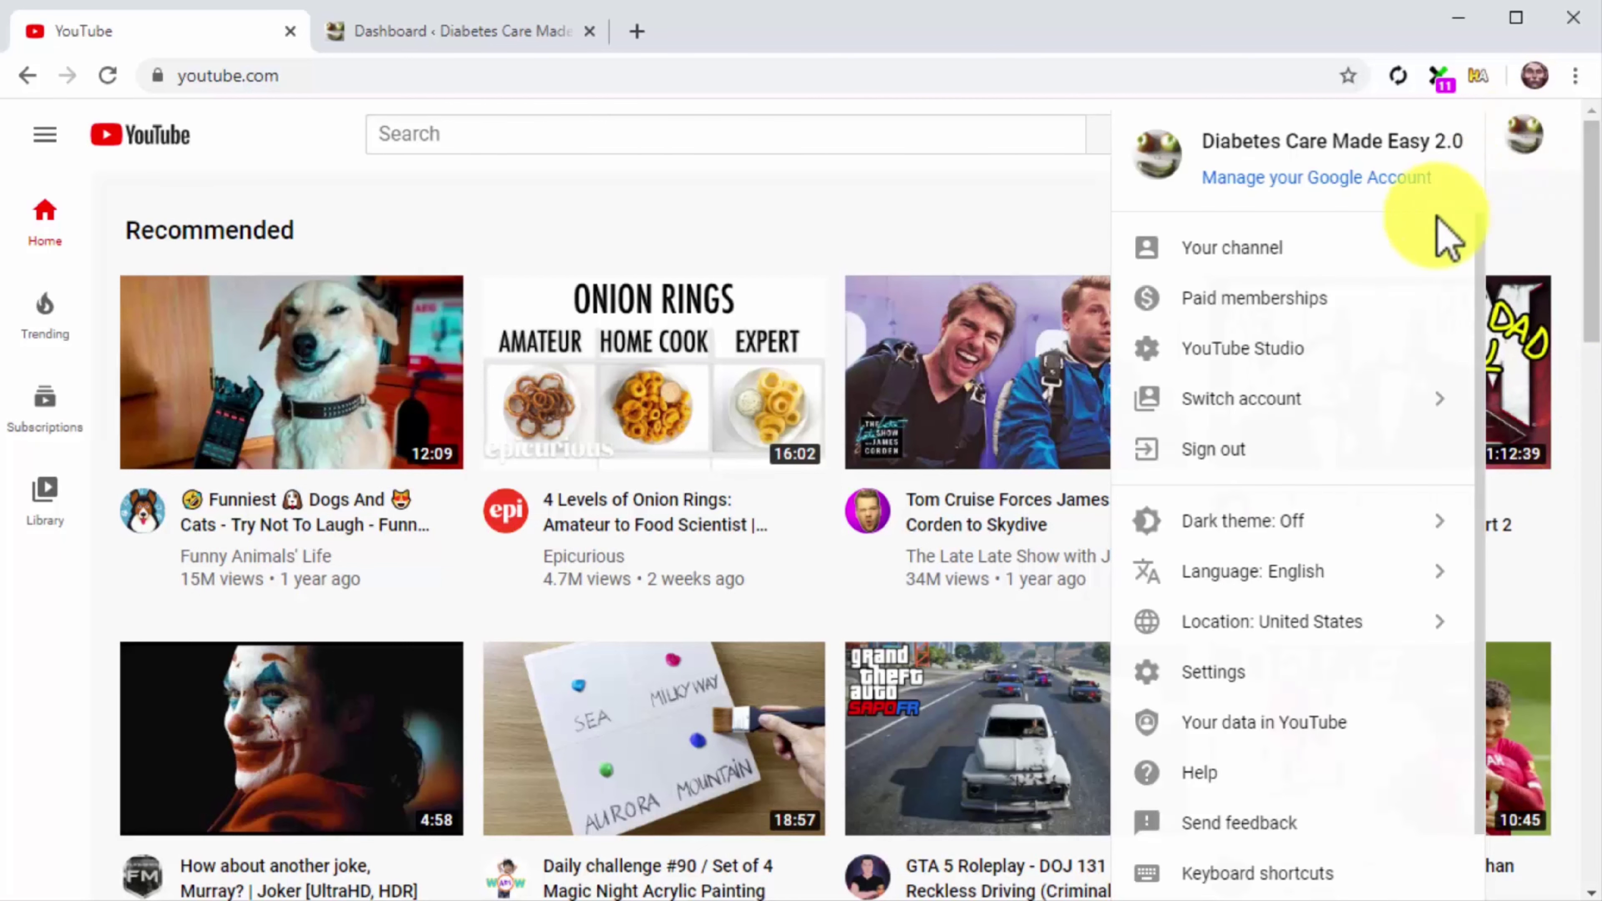
pyautogui.click(1290, 351)
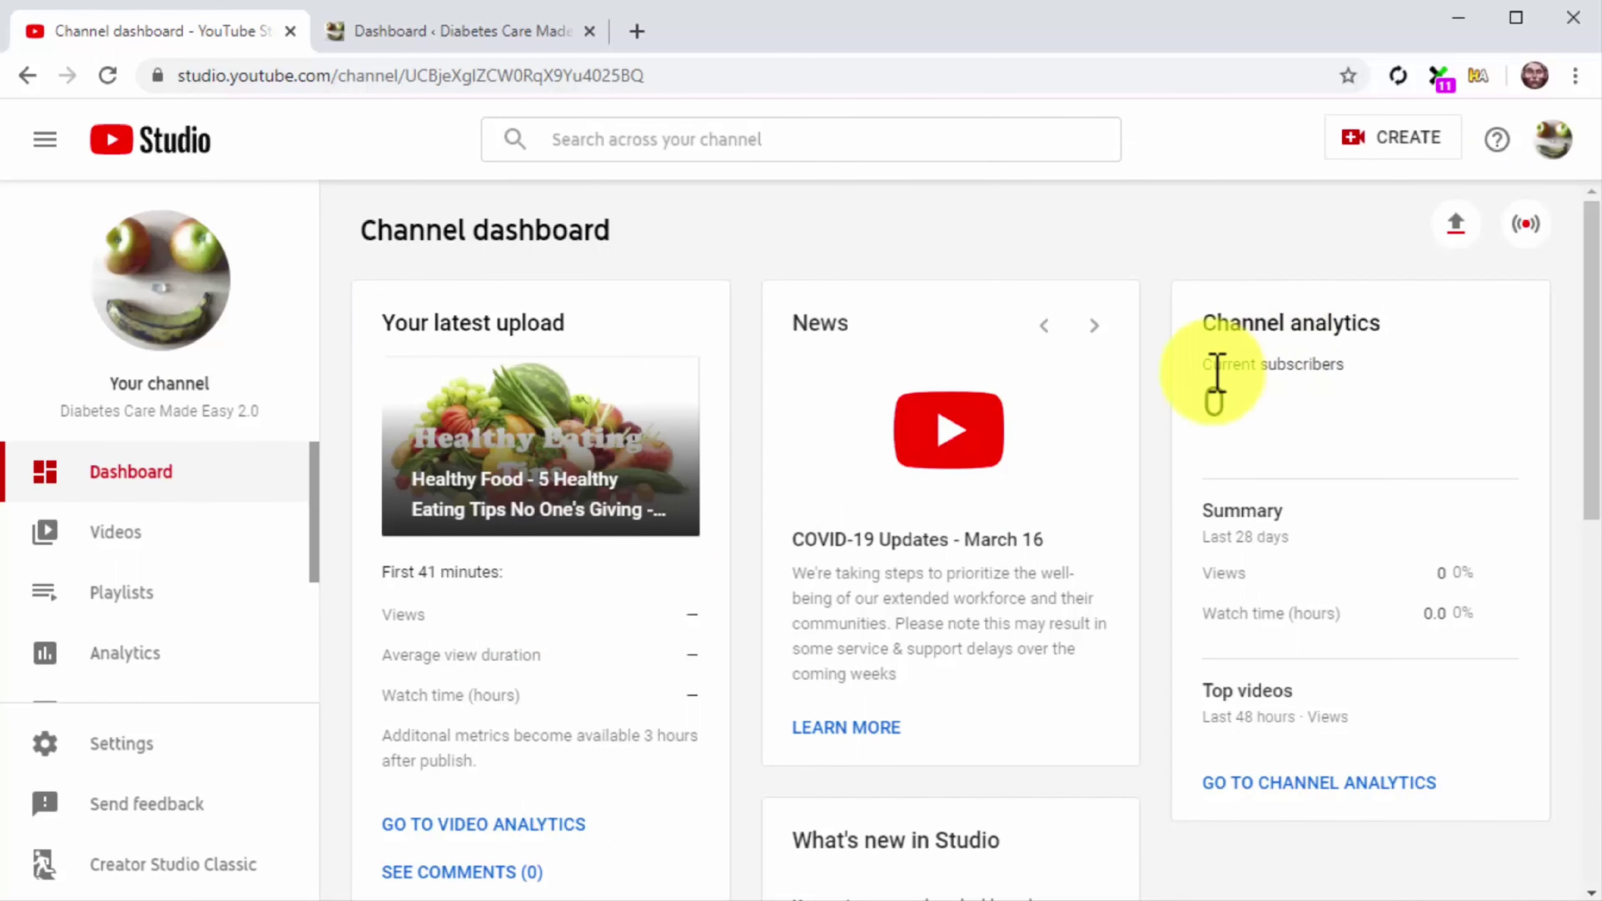
pyautogui.click(268, 531)
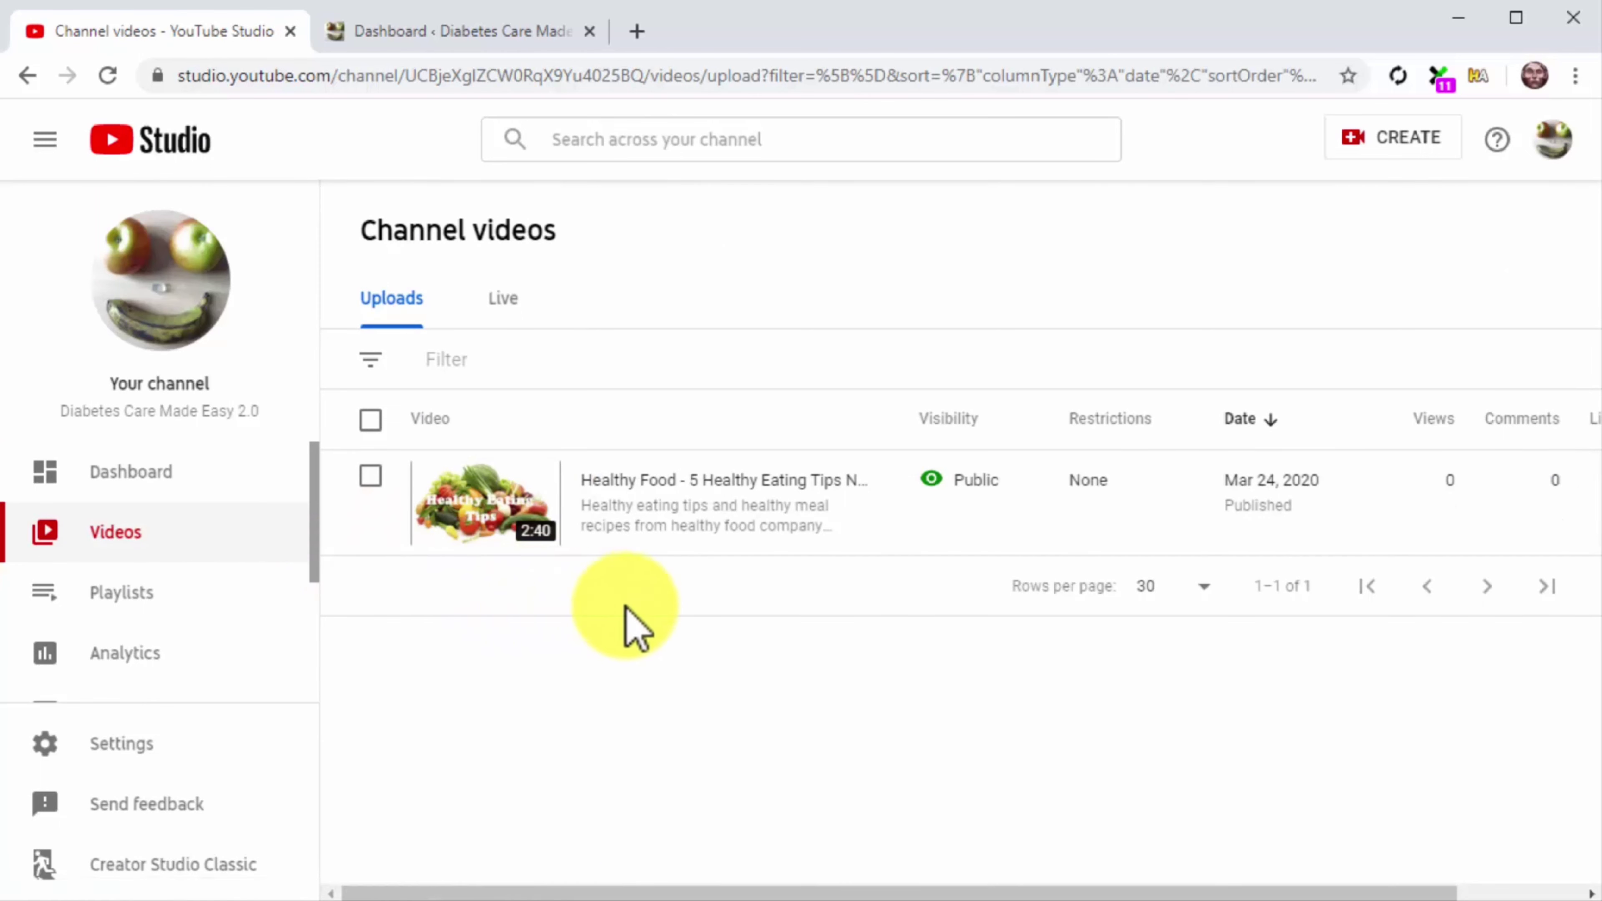
pyautogui.moveTo(865, 537)
pyautogui.click(853, 505)
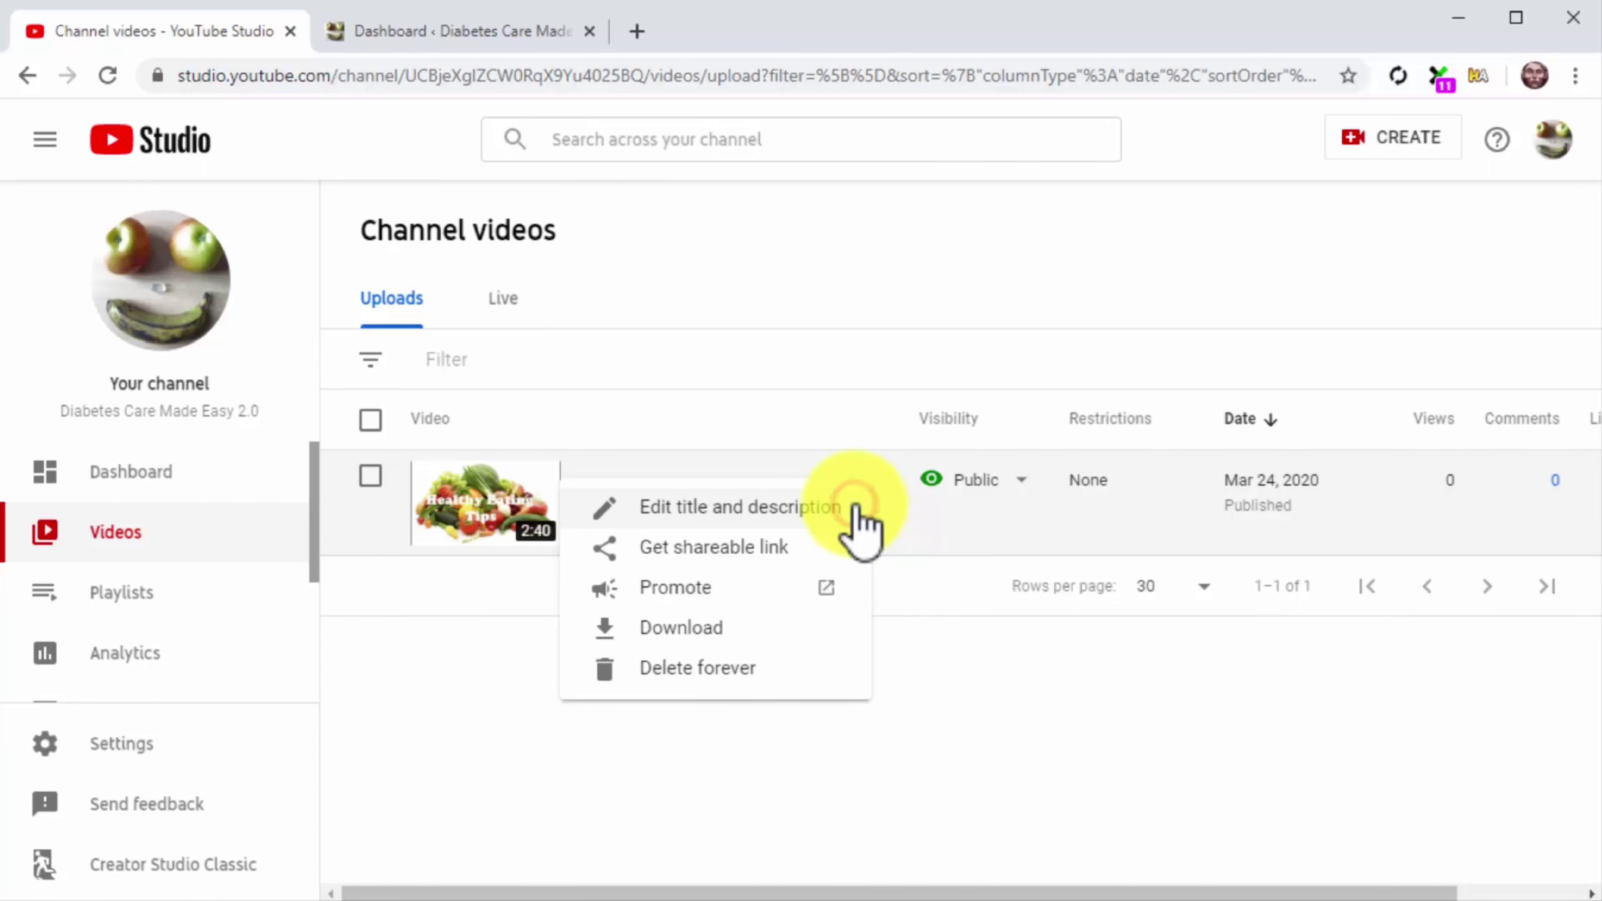
pyautogui.click(775, 548)
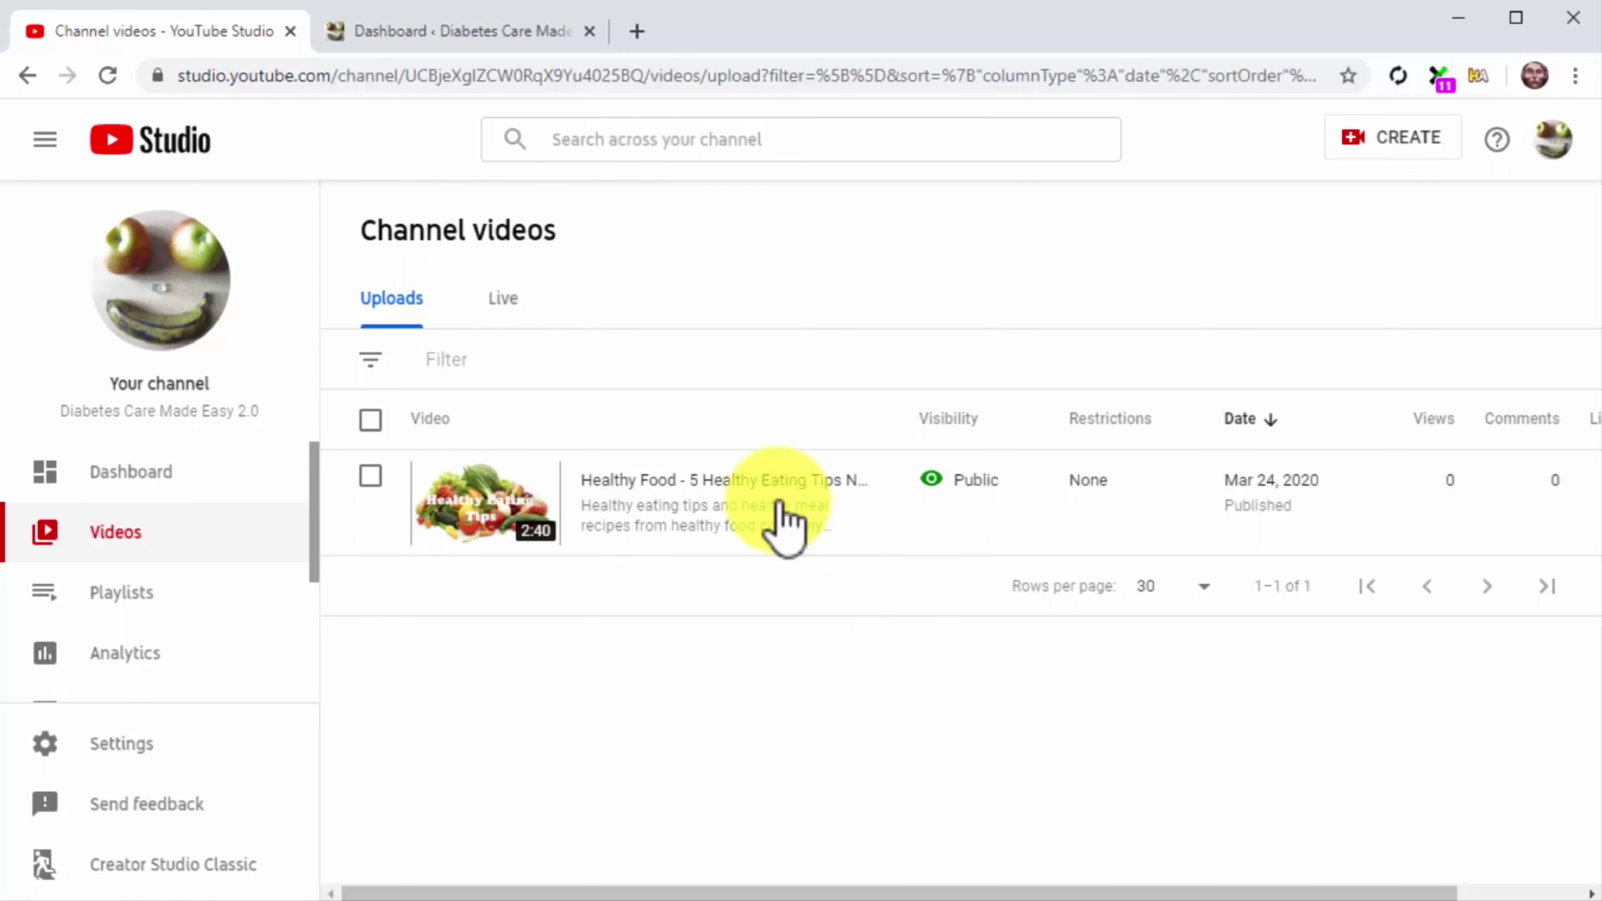
# Switch to the WordPress dashboard and start a new post titled "Healthy Food - 5 Healthy Eating Tips No One's Giving"
pyautogui.click(533, 42)
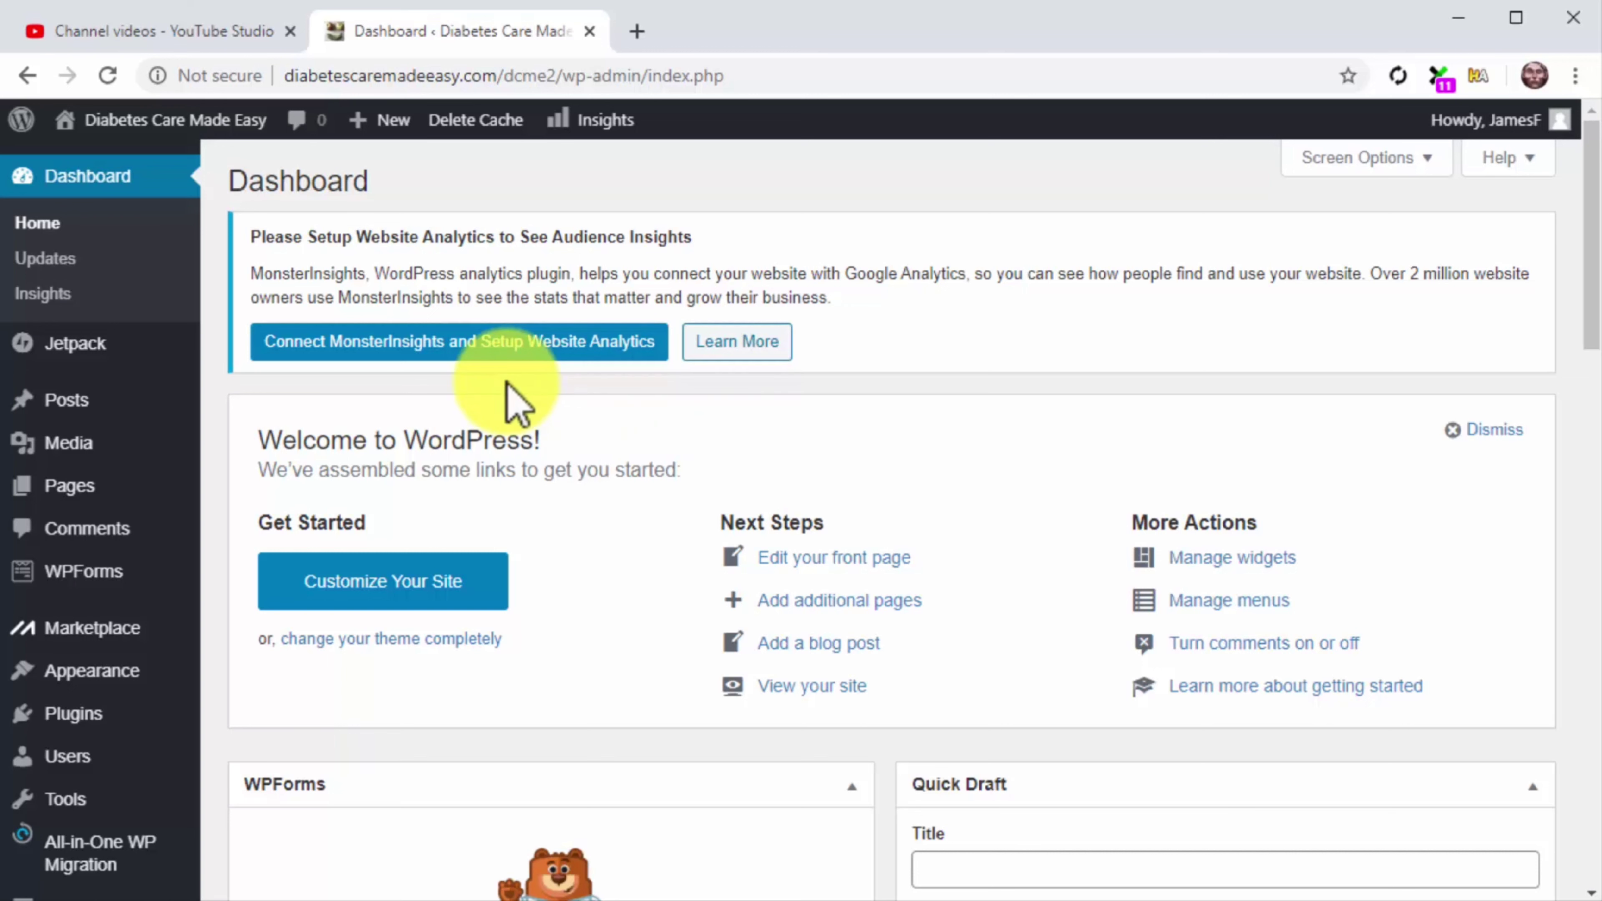
pyautogui.moveTo(151, 395)
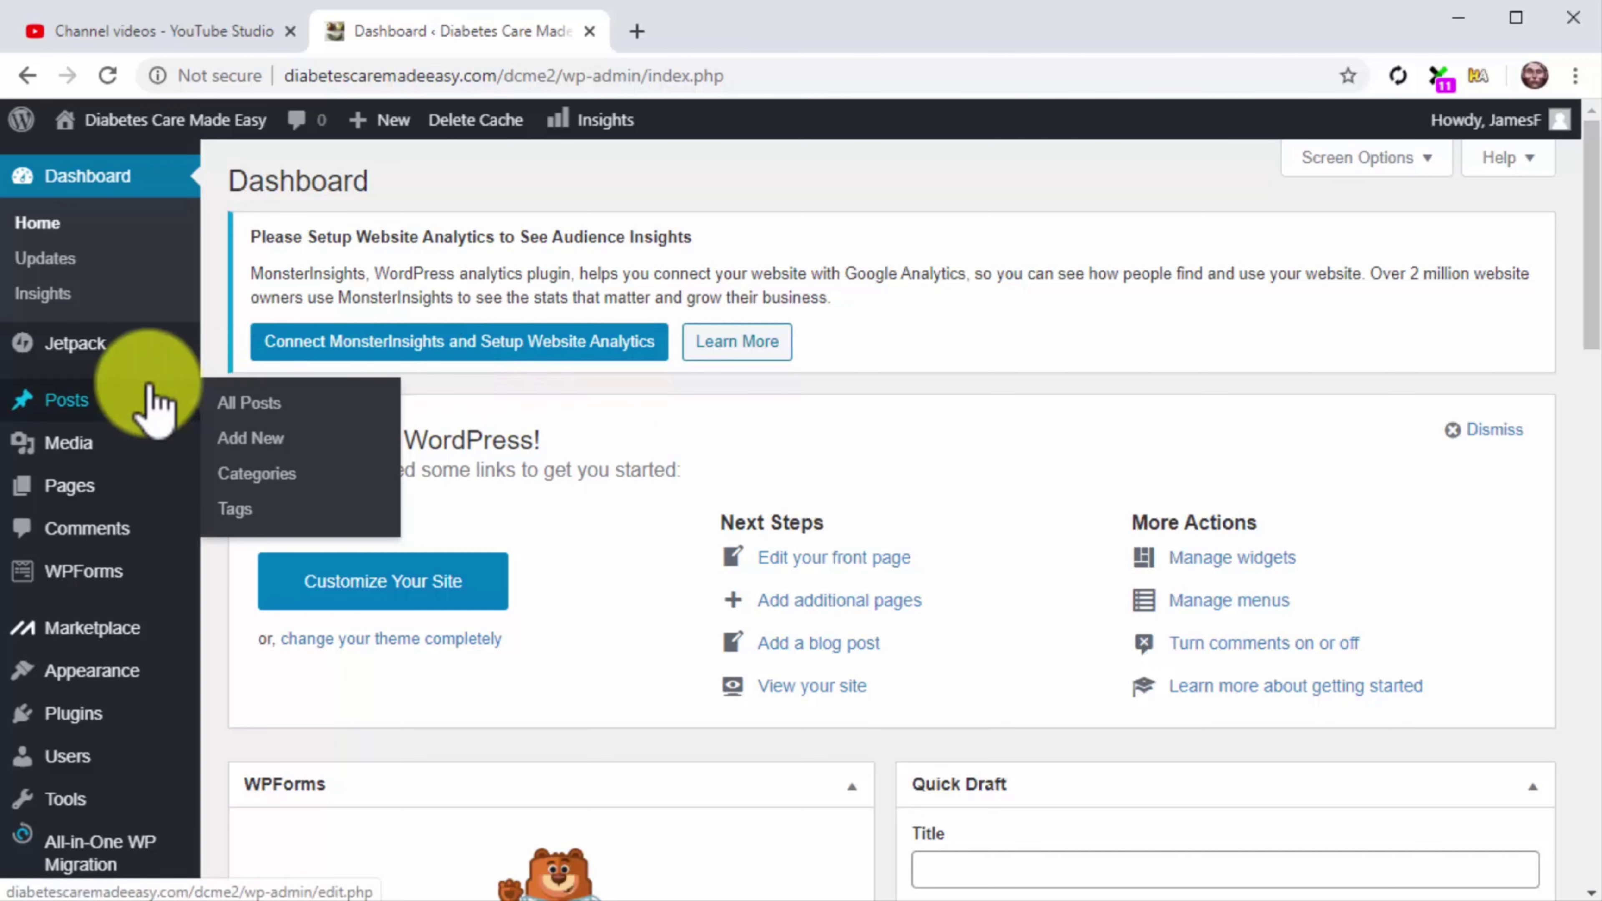
pyautogui.click(317, 433)
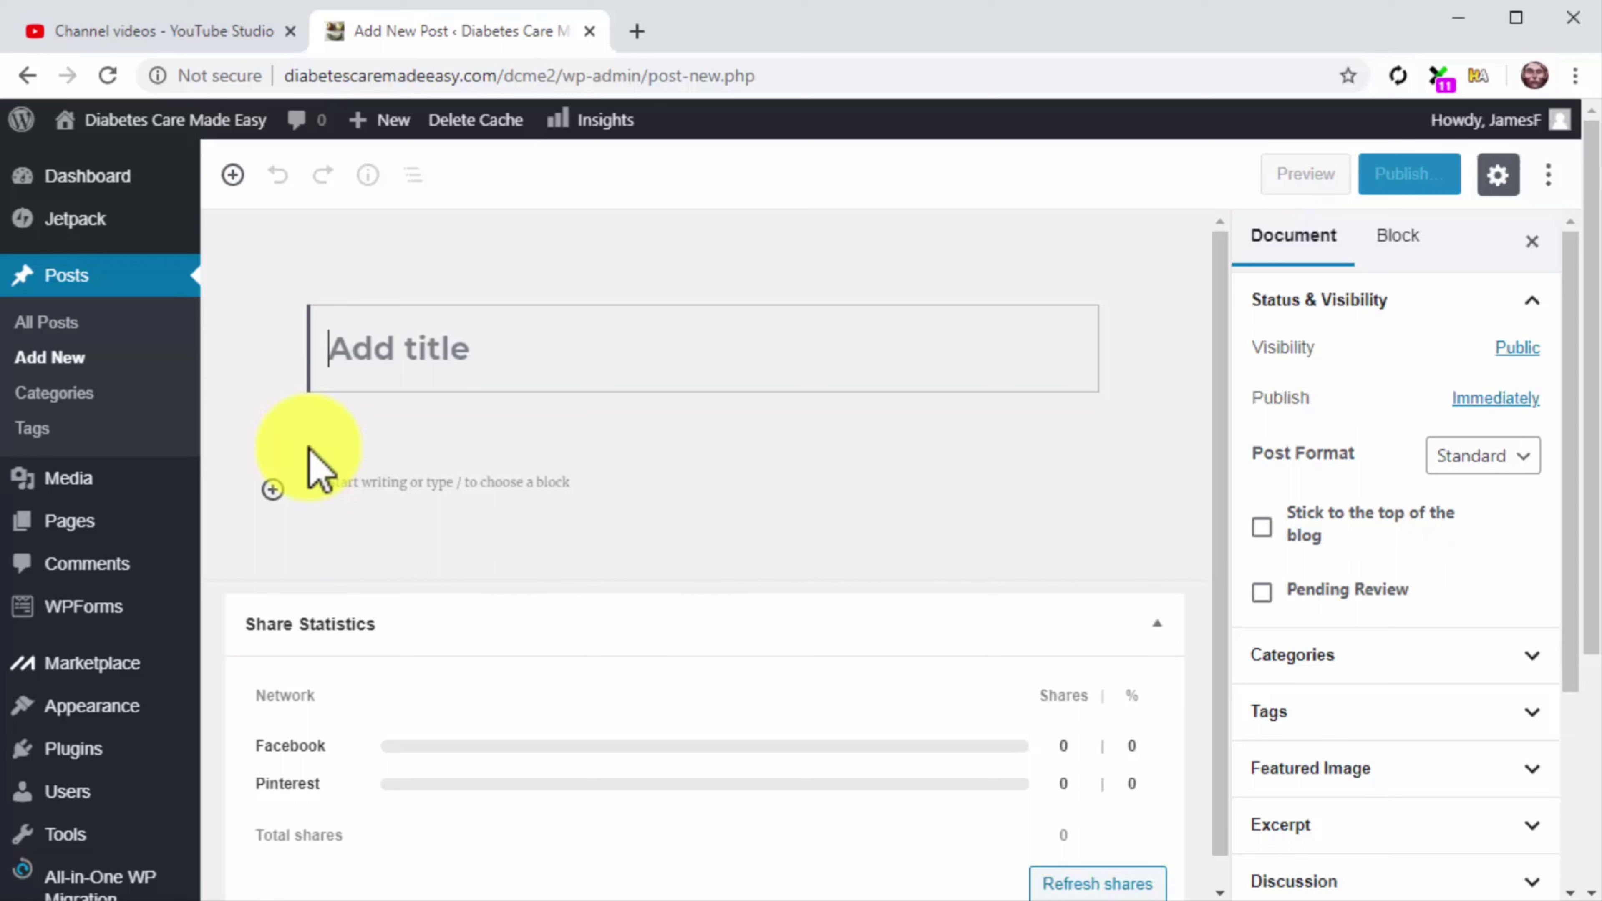
pyautogui.write('Healt')
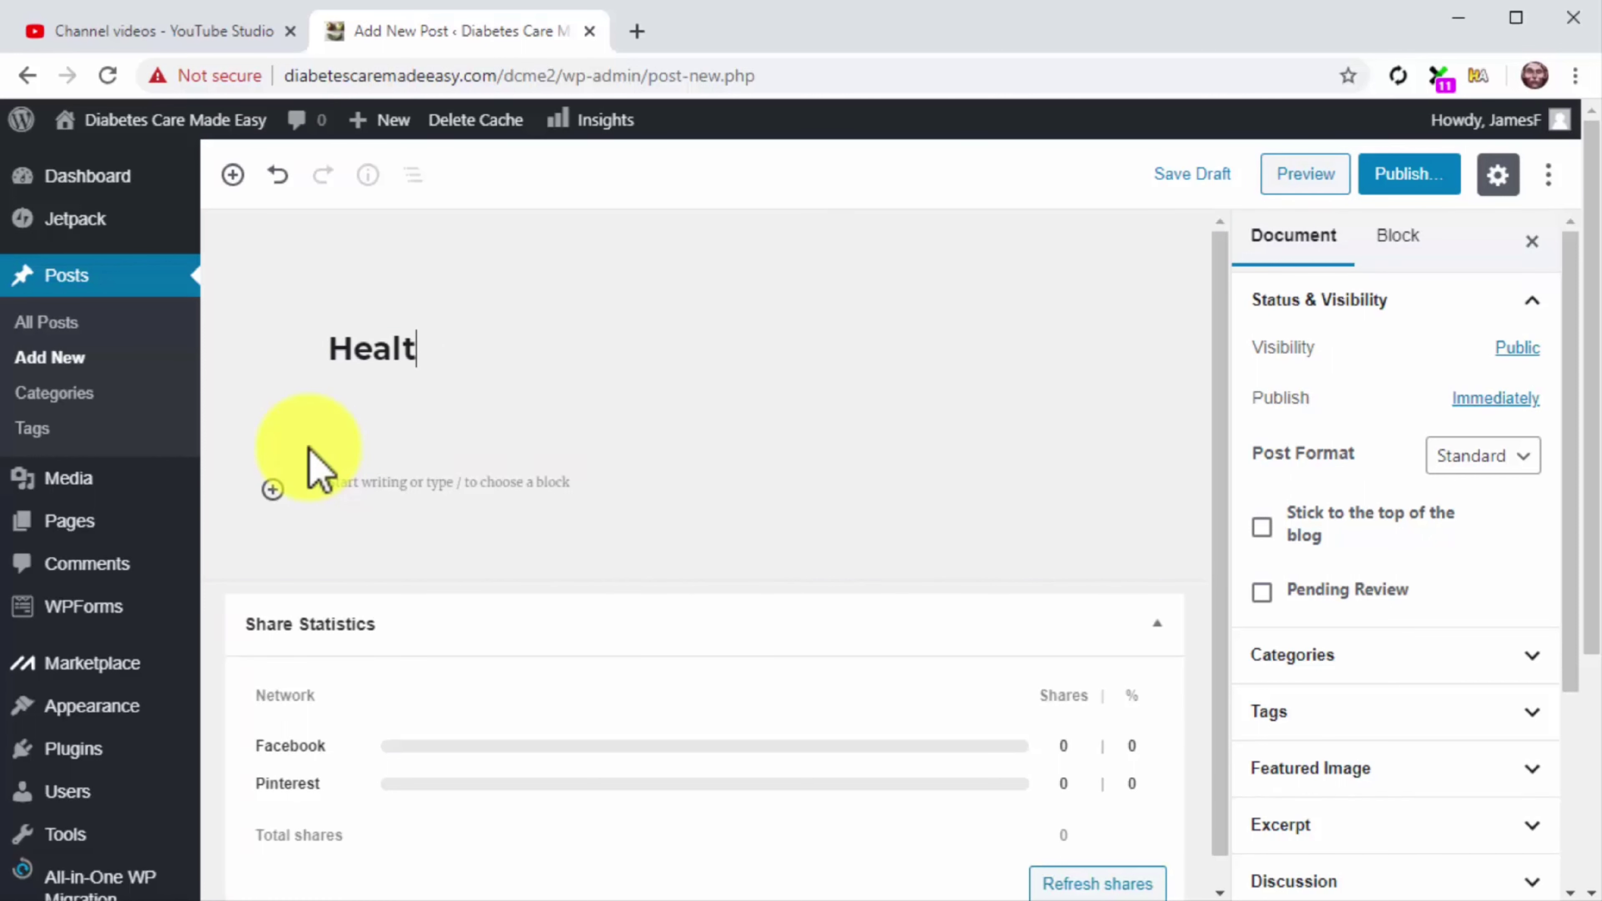
pyautogui.write('hy Food')
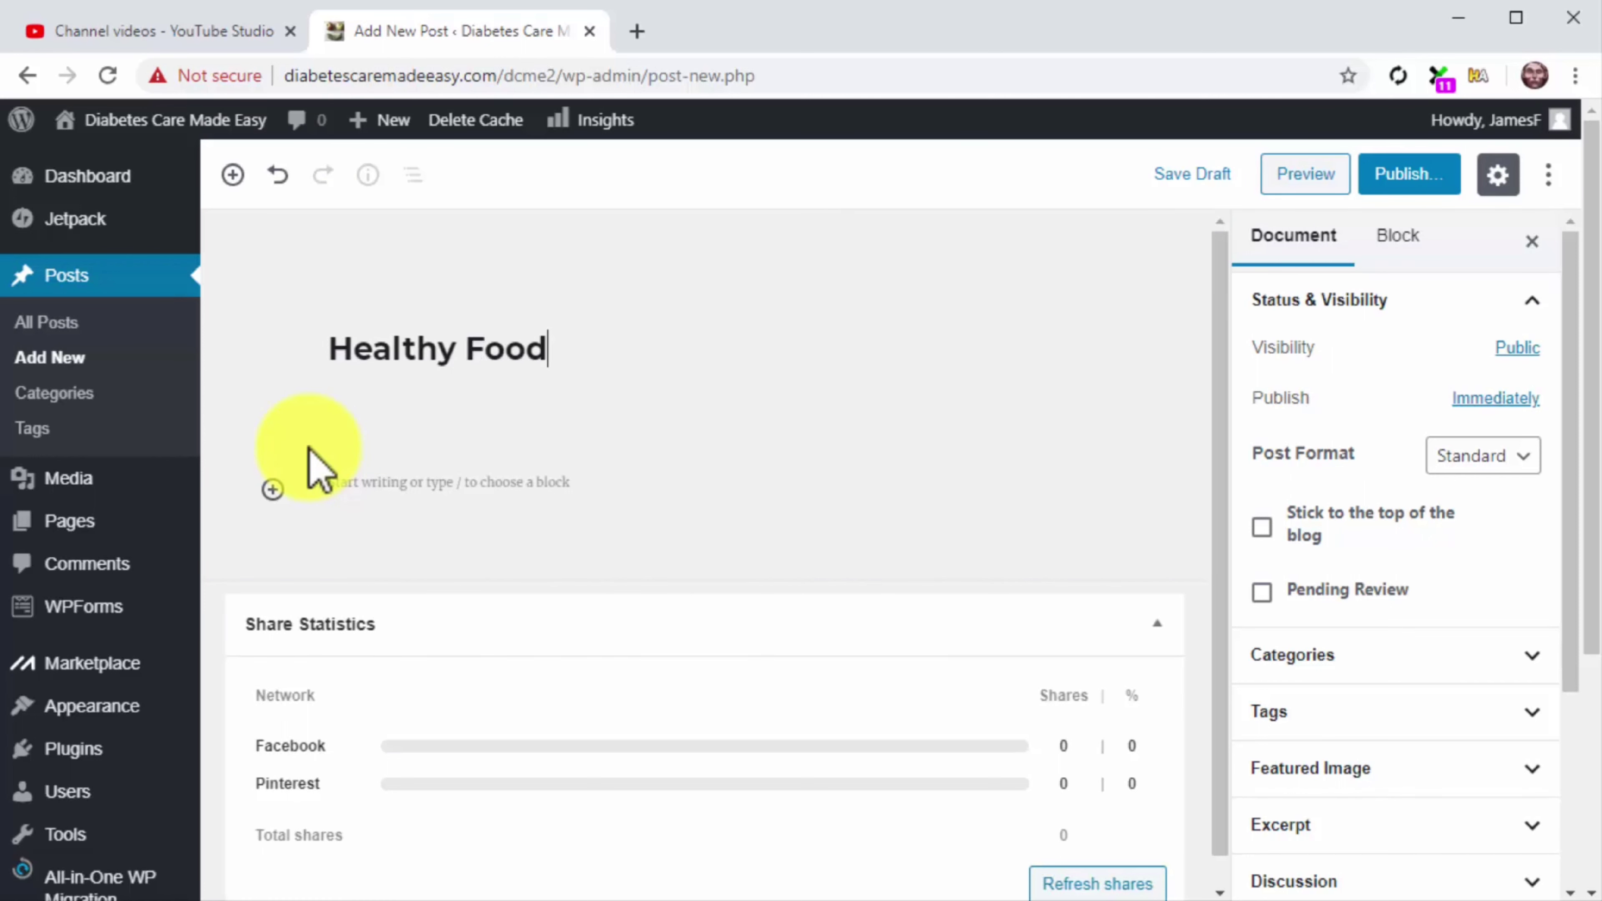
pyautogui.write(' - 5 Healthy Eating ')
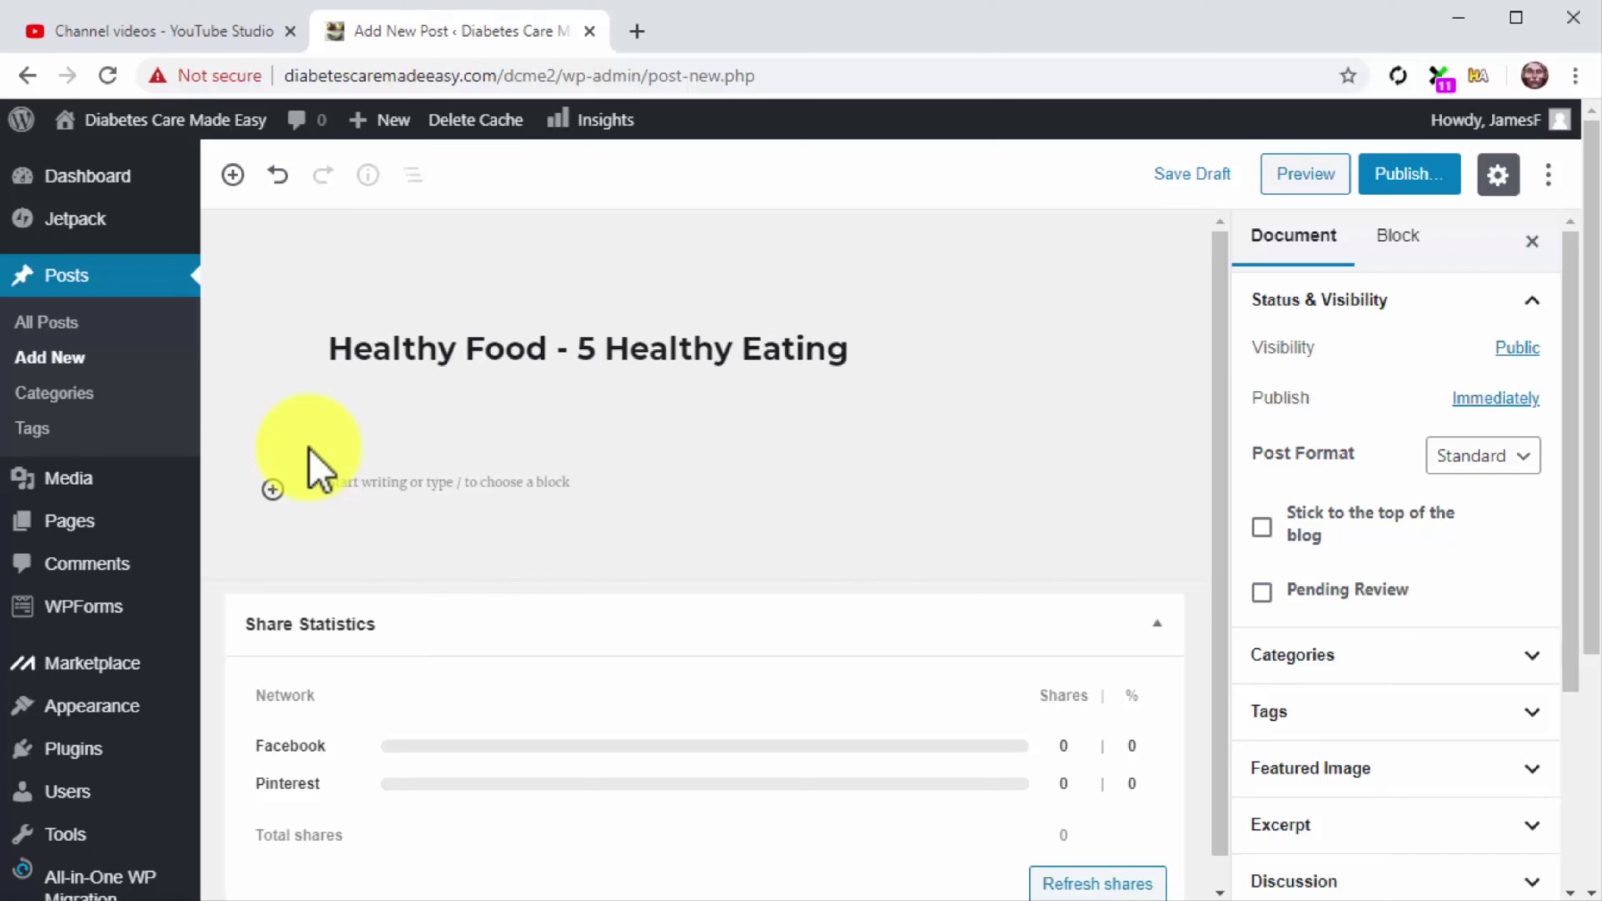
pyautogui.write('Tips ')
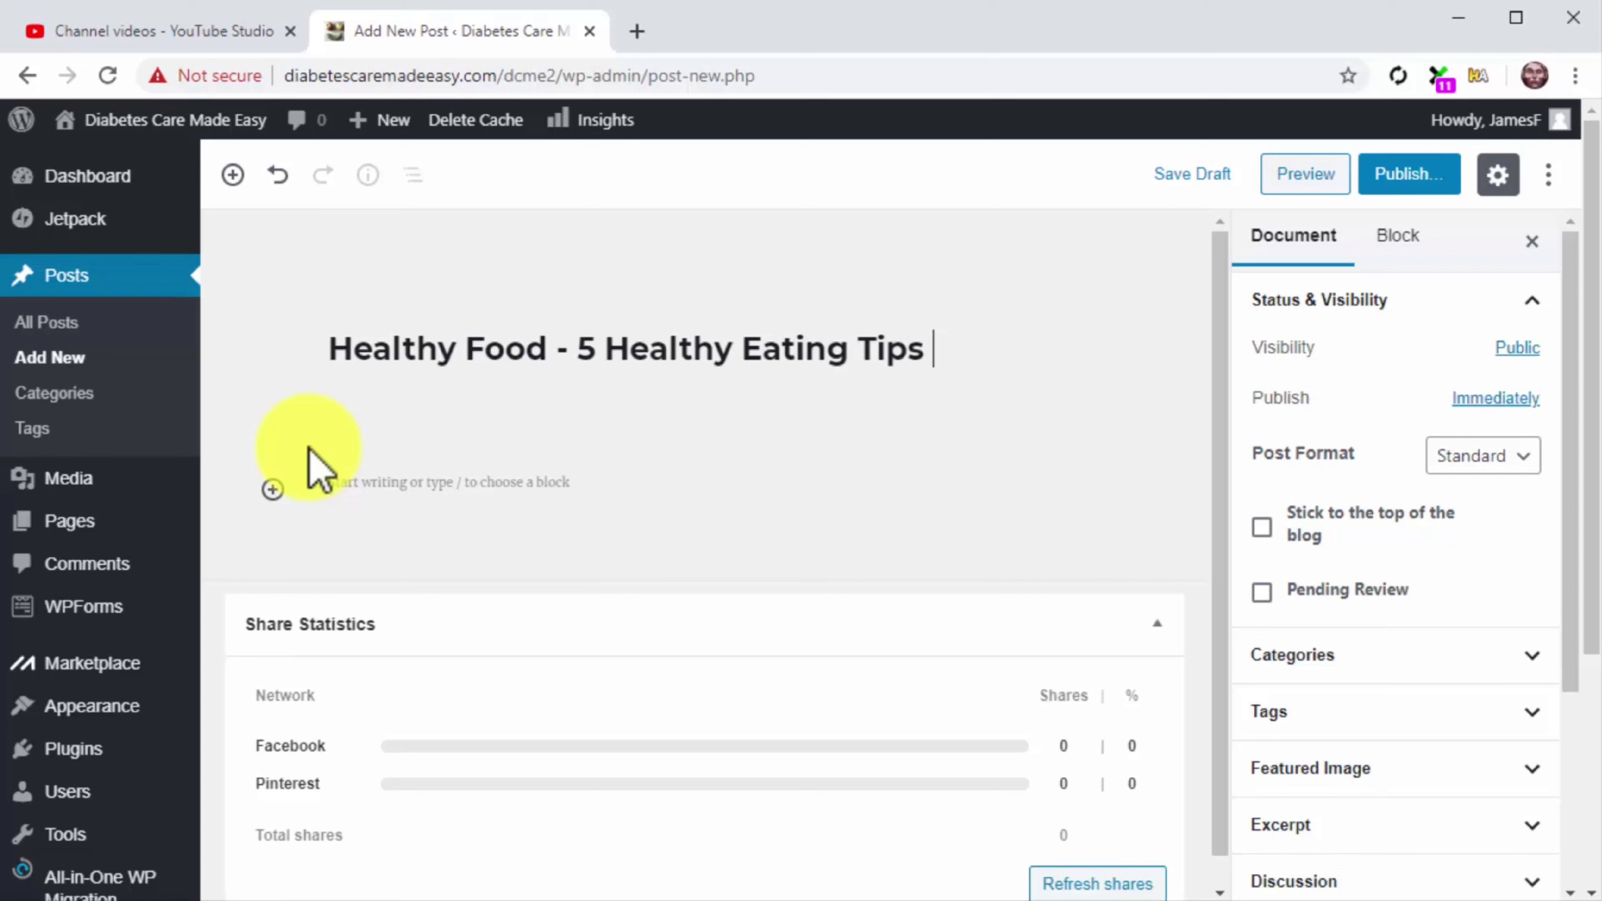
pyautogui.write("No One's")
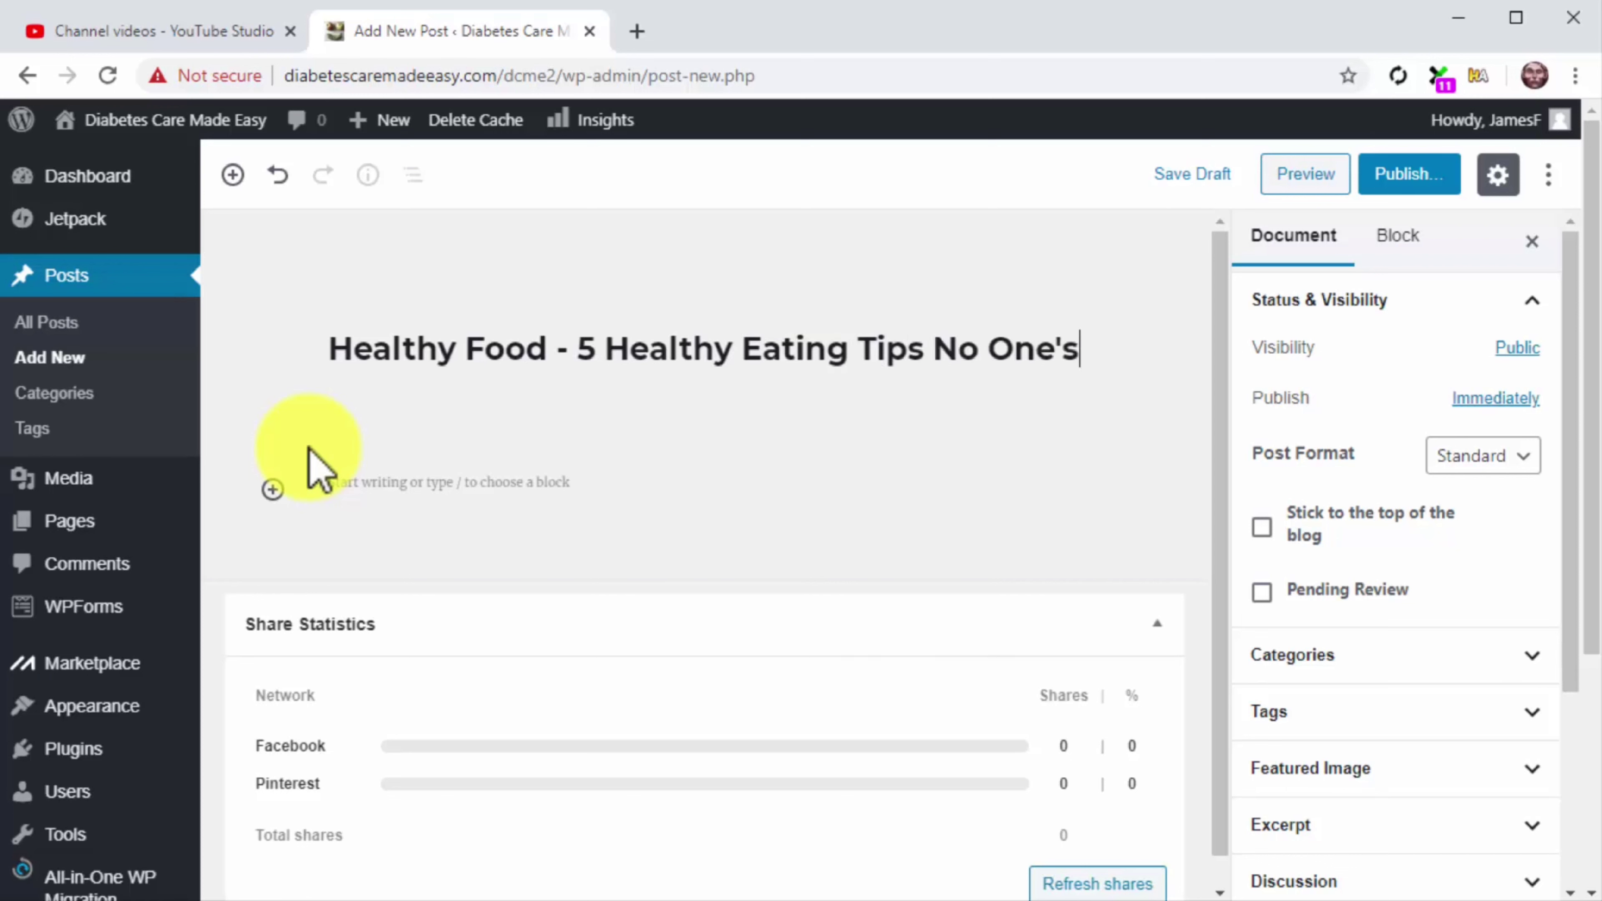
pyautogui.write(' Giving')
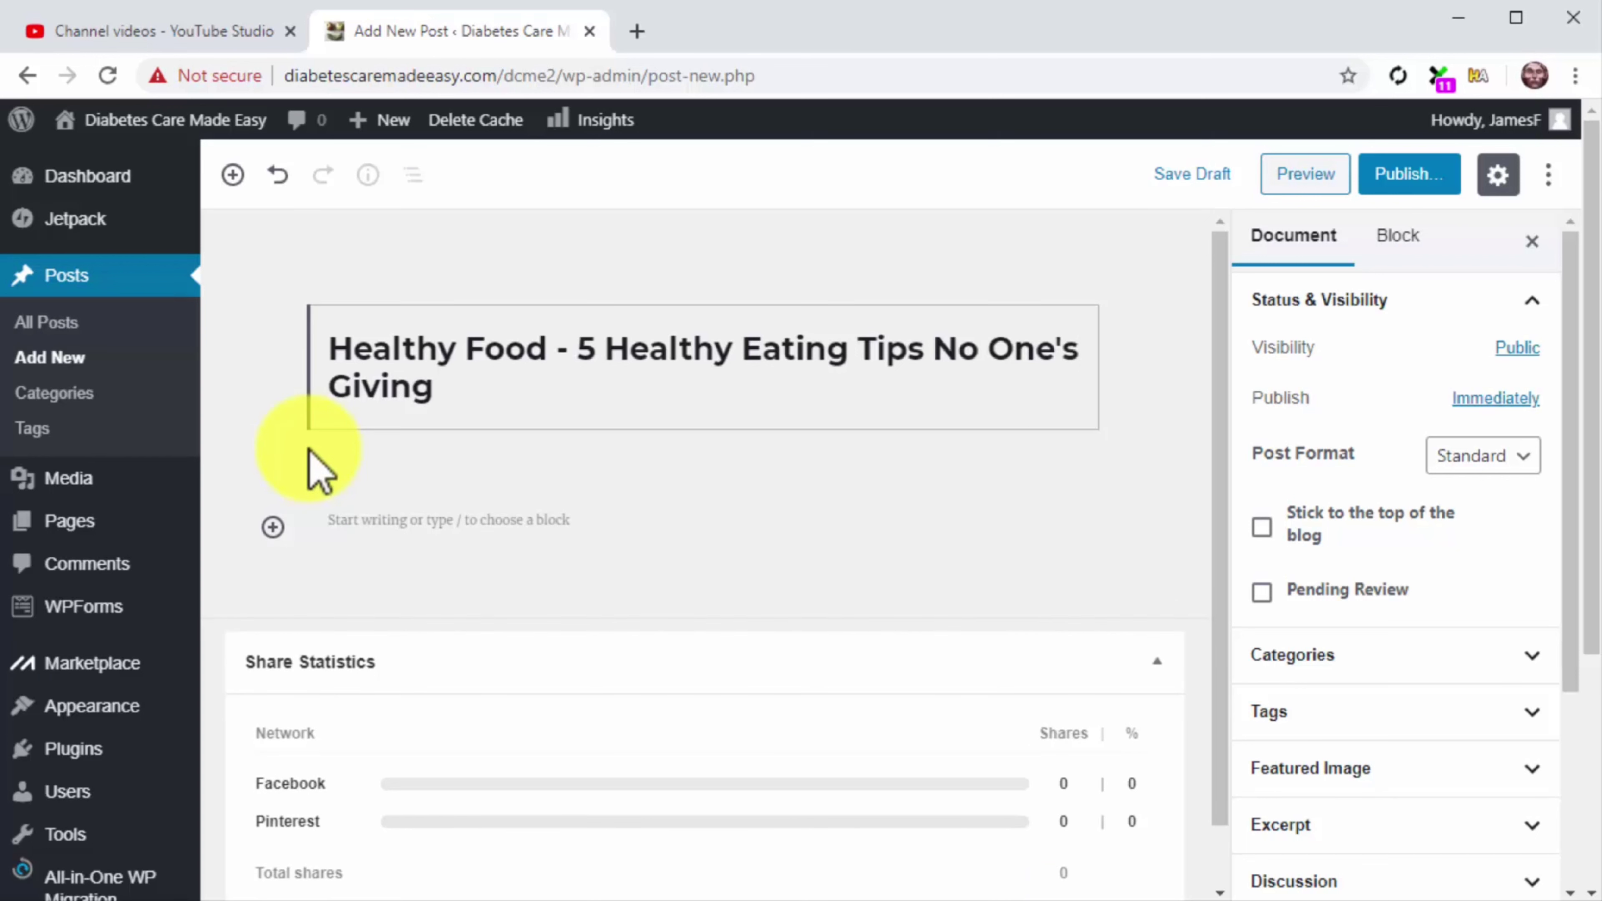
# Paste the prepared healthy diet article into the post body and set its text to font size 14
pyautogui.click(375, 525)
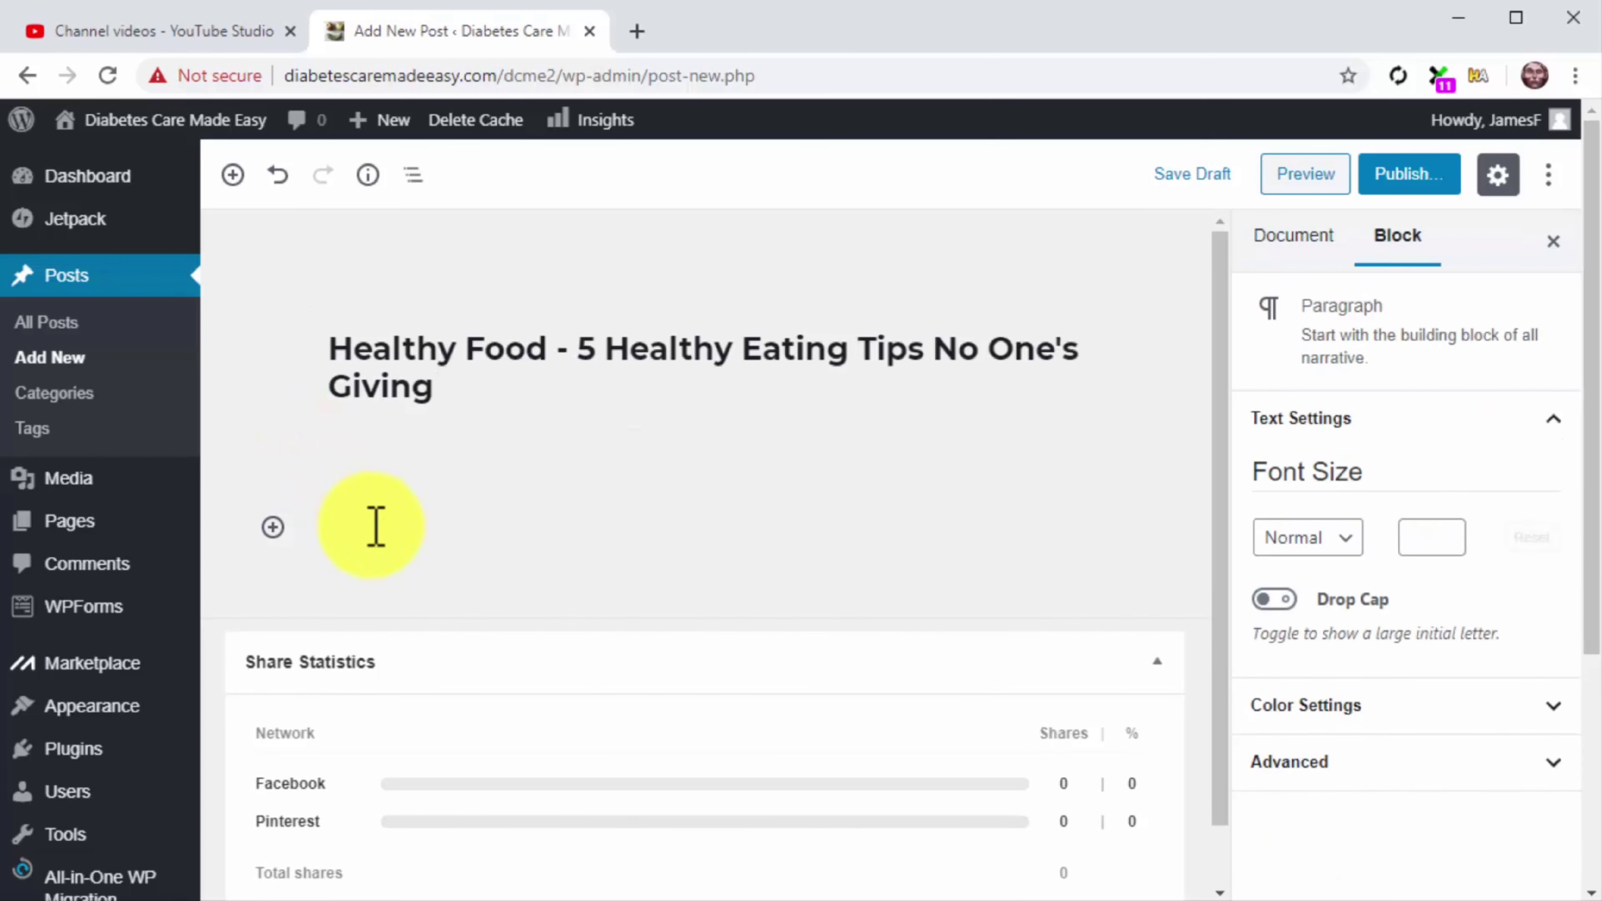
pyautogui.hotkey('ctrl', 'v')
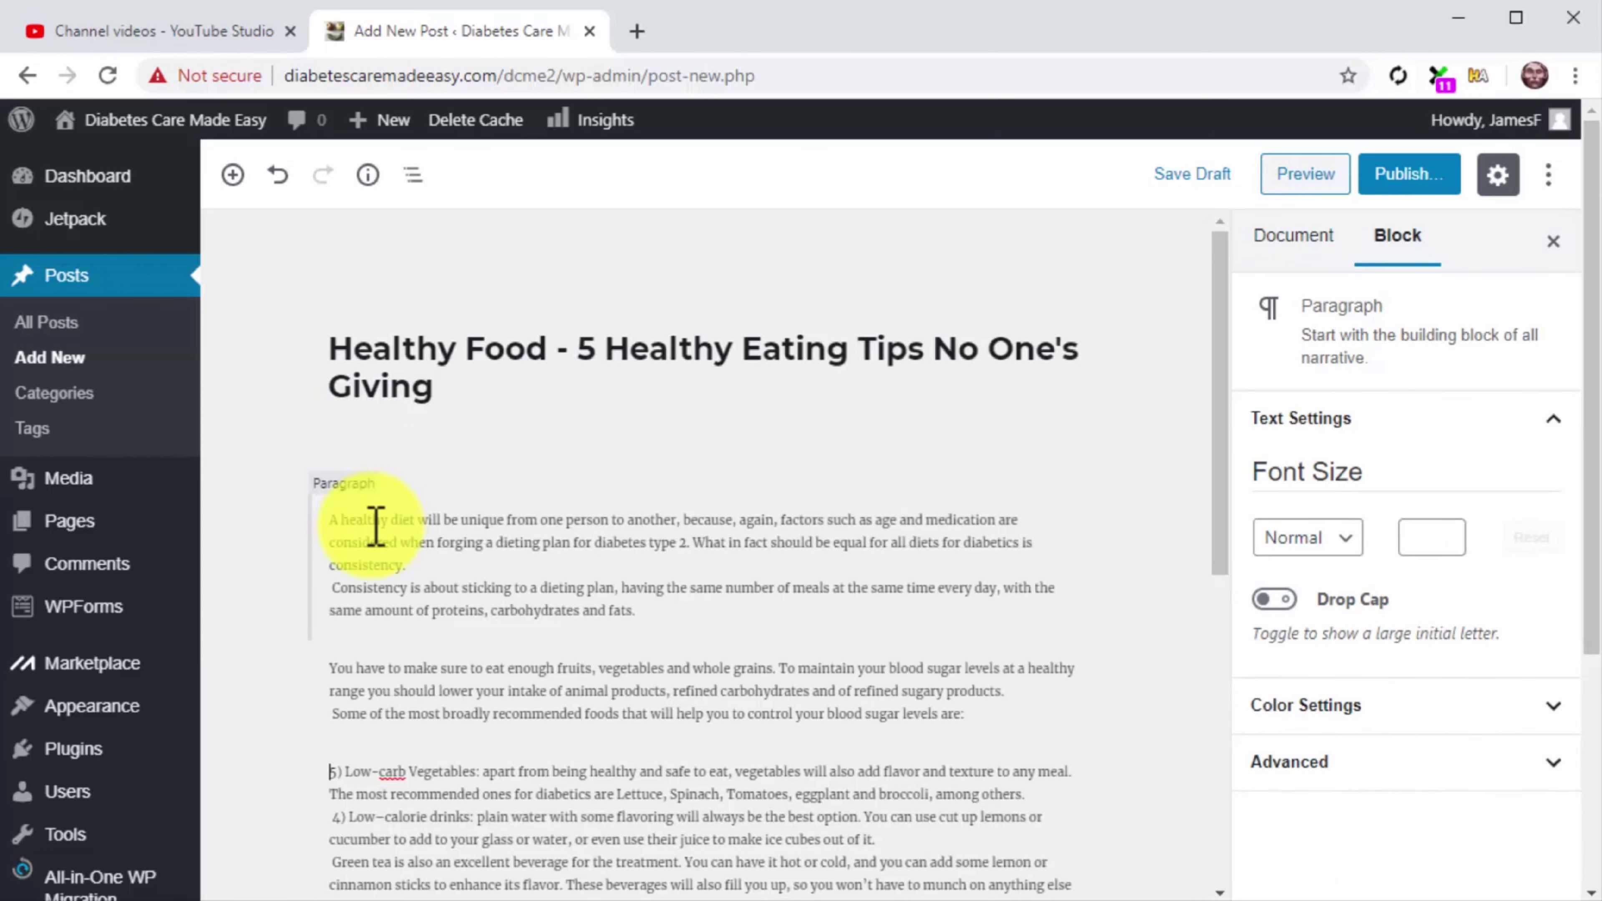
pyautogui.click(662, 609)
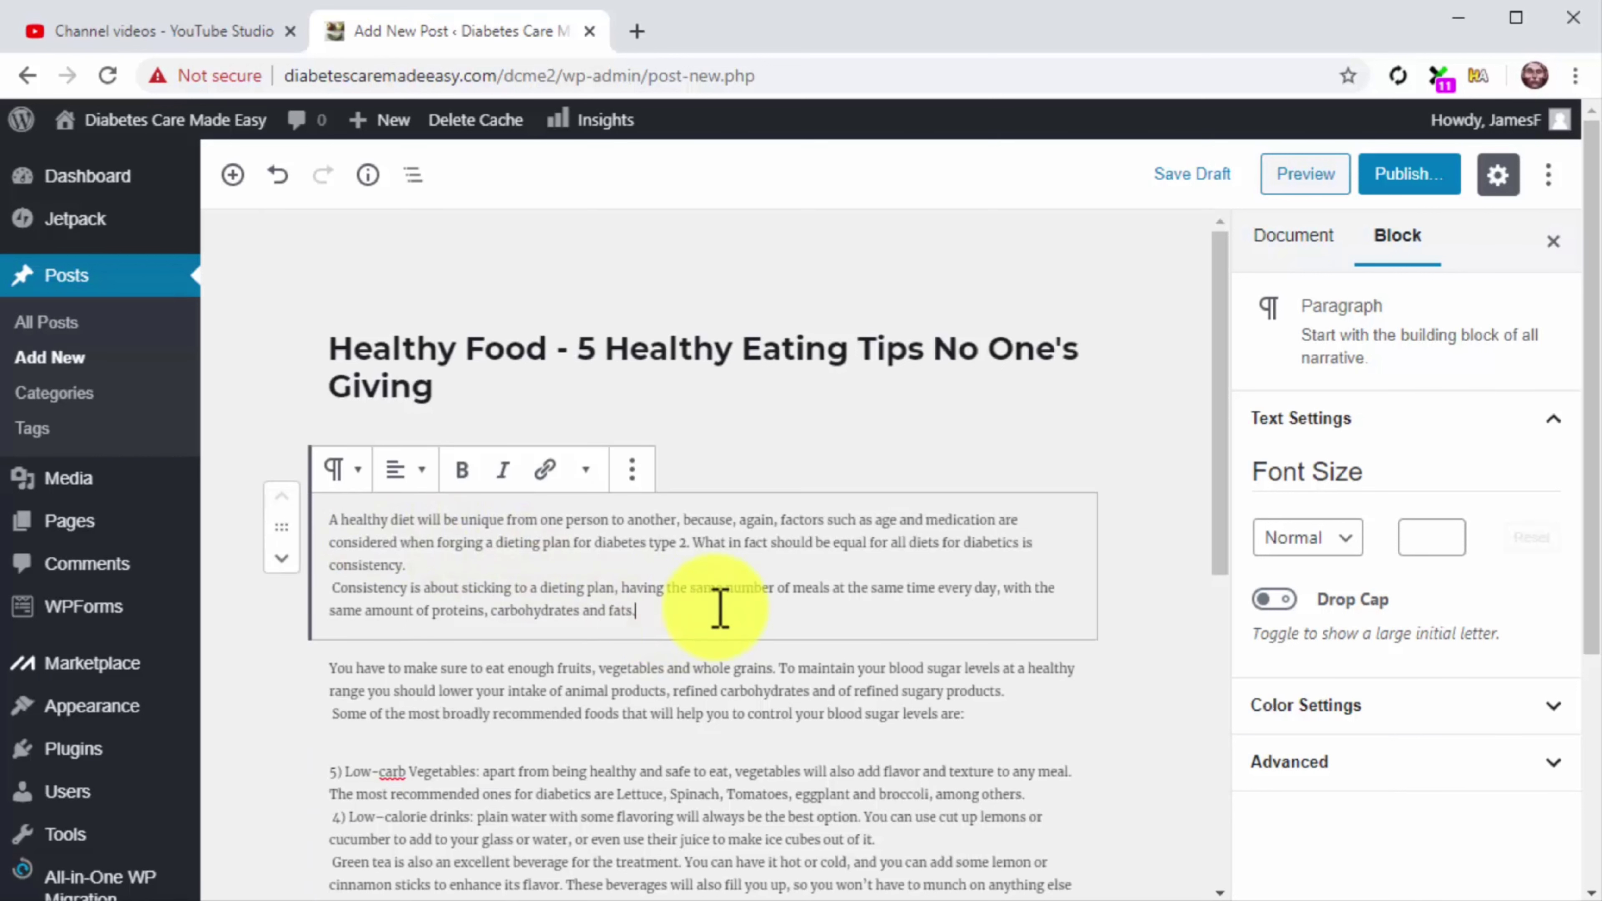
pyautogui.click(1427, 540)
pyautogui.write('14')
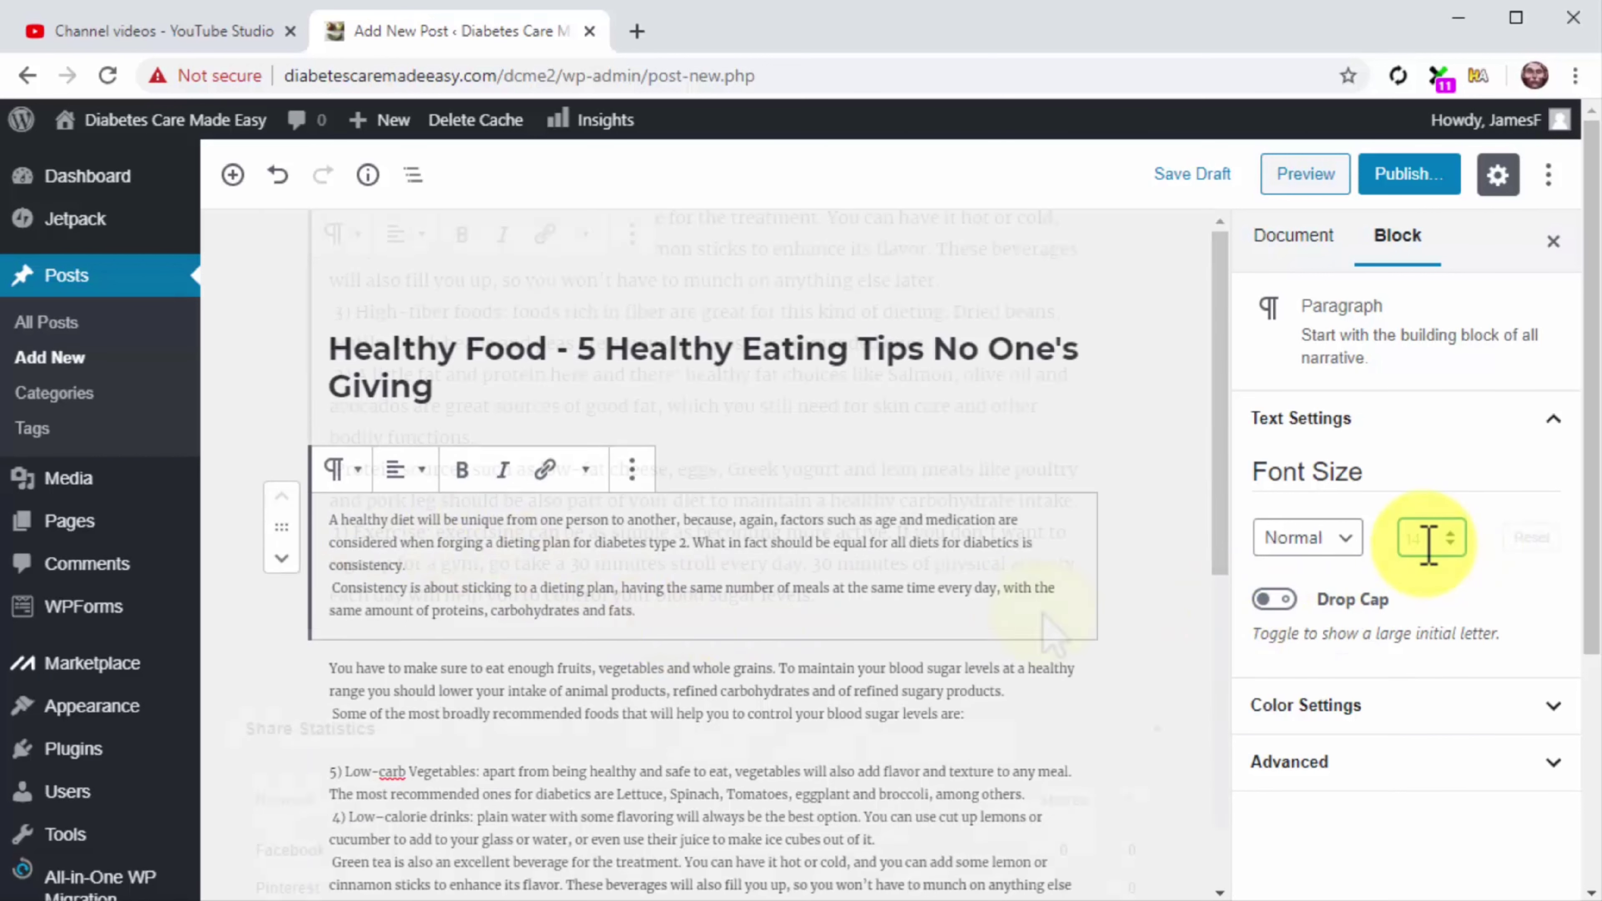
pyautogui.scroll(-5, 1031, 600)
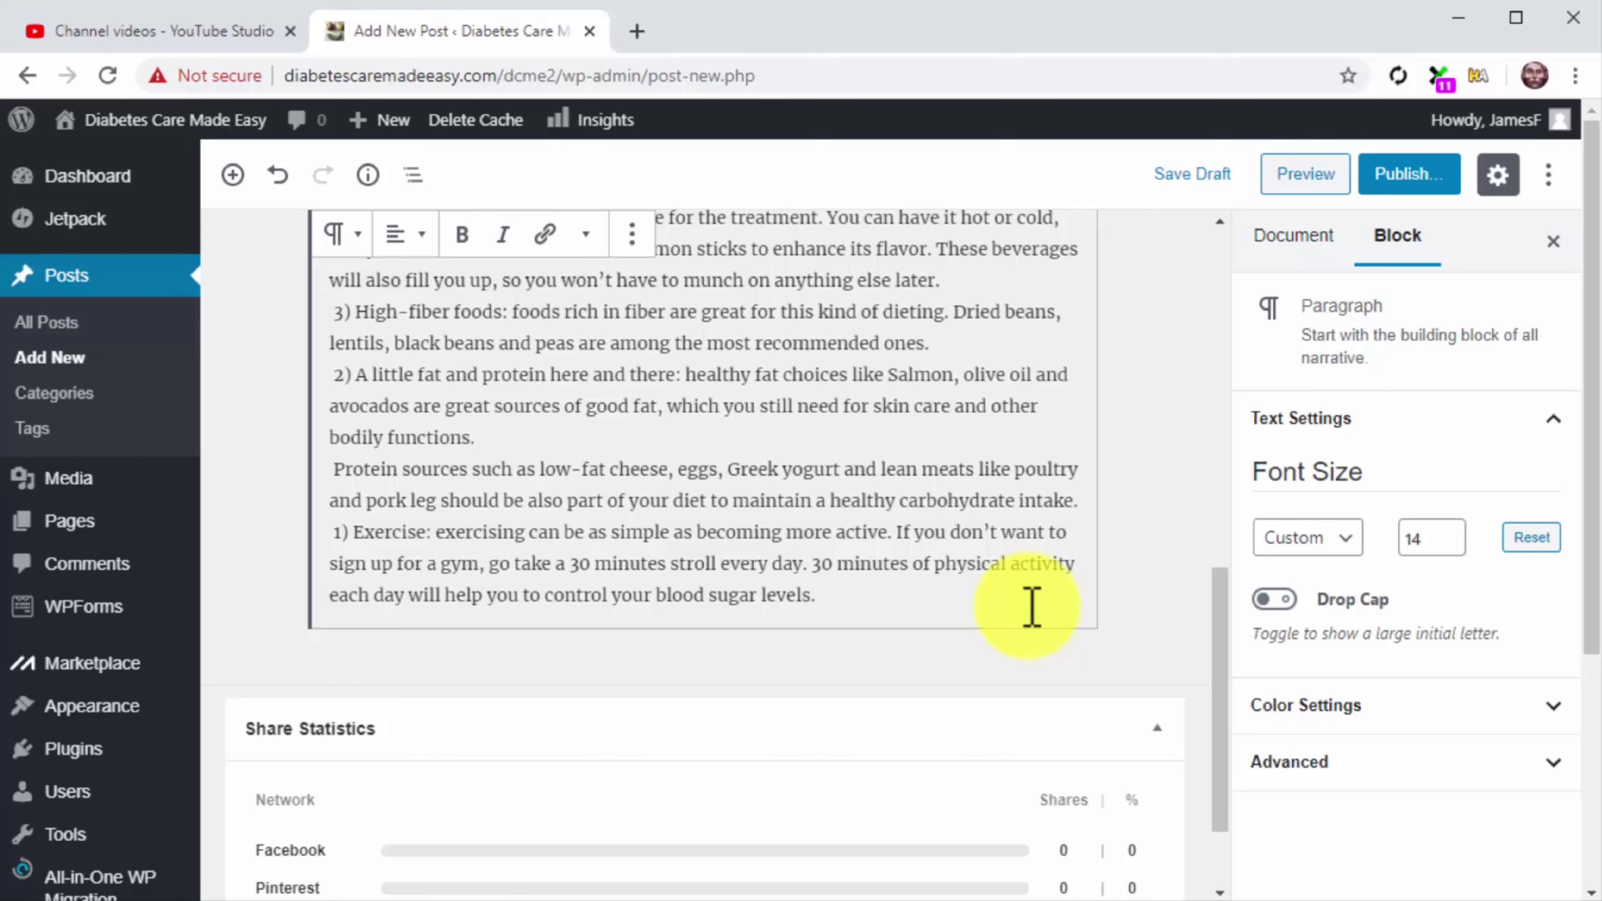
# Add the closing paragraph "We go into a more in-depth explanation in the video down below, so you should definitely check it out!" in the article's font size
pyautogui.click(1032, 607)
pyautogui.press('Return')
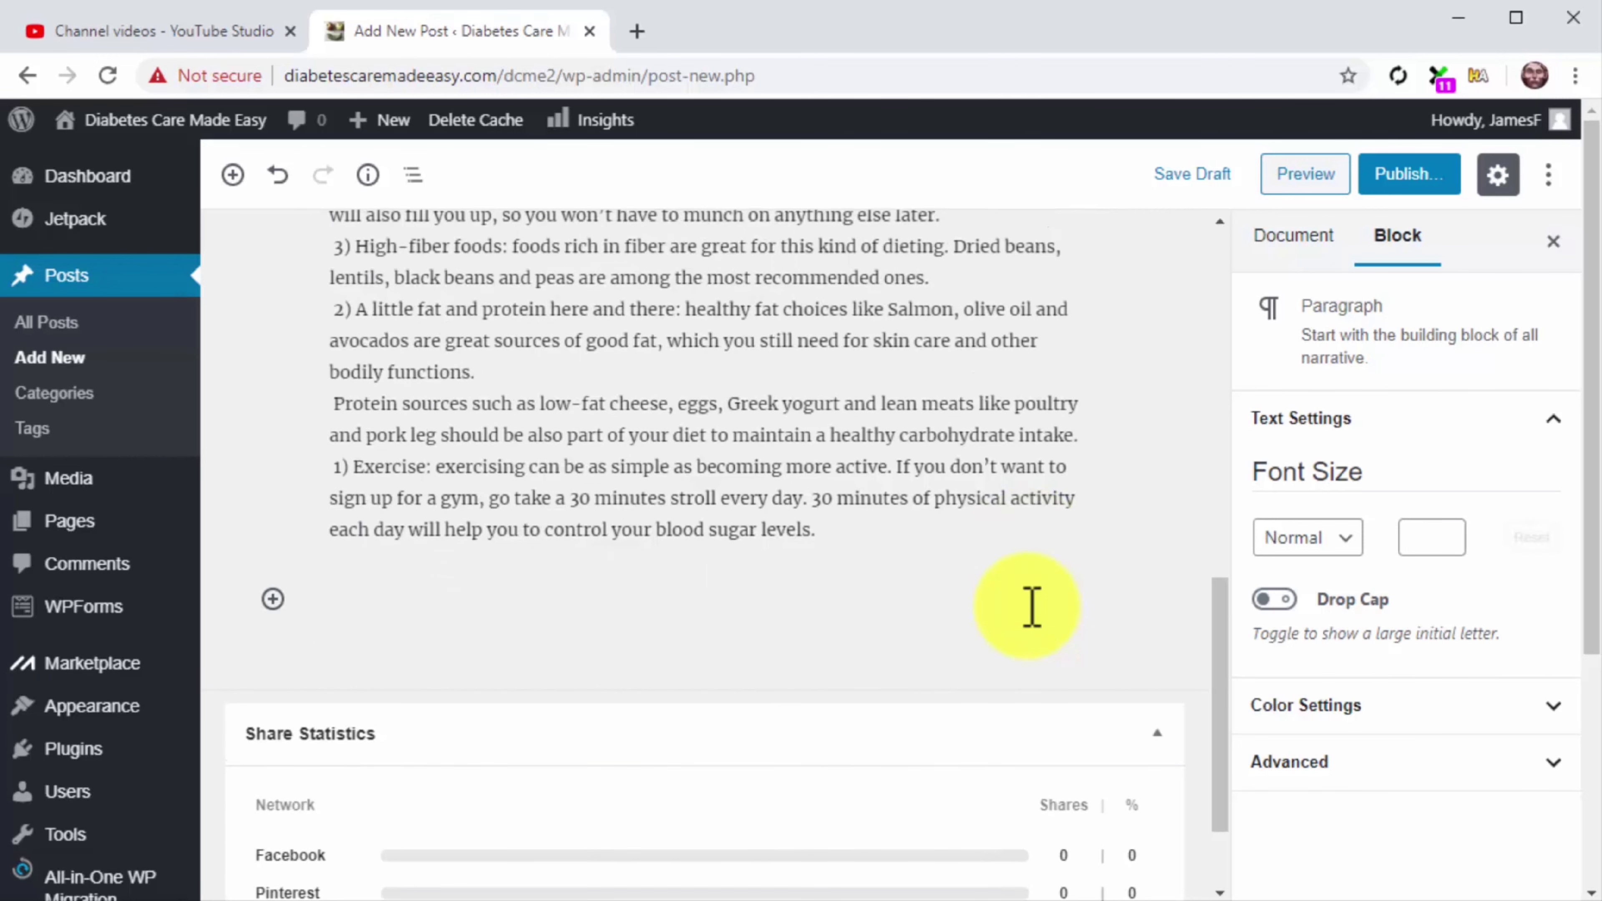
pyautogui.write('We go i')
pyautogui.write('into a more in-depth explanation in the video down below, so you should definitely check it out!')
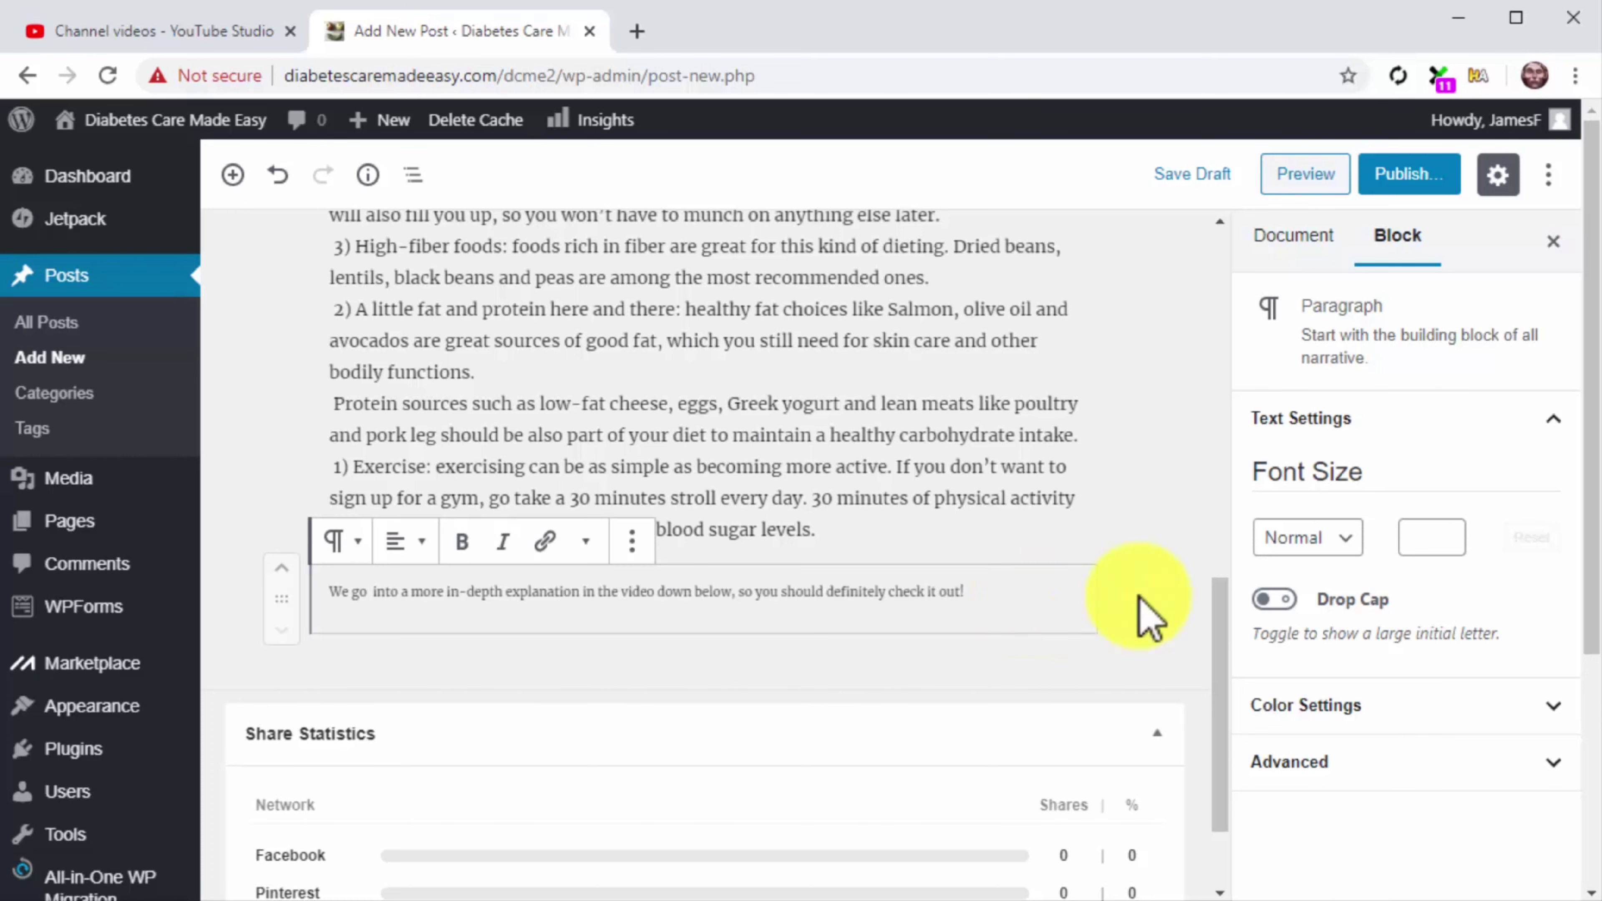
pyautogui.click(1408, 542)
pyautogui.write('20')
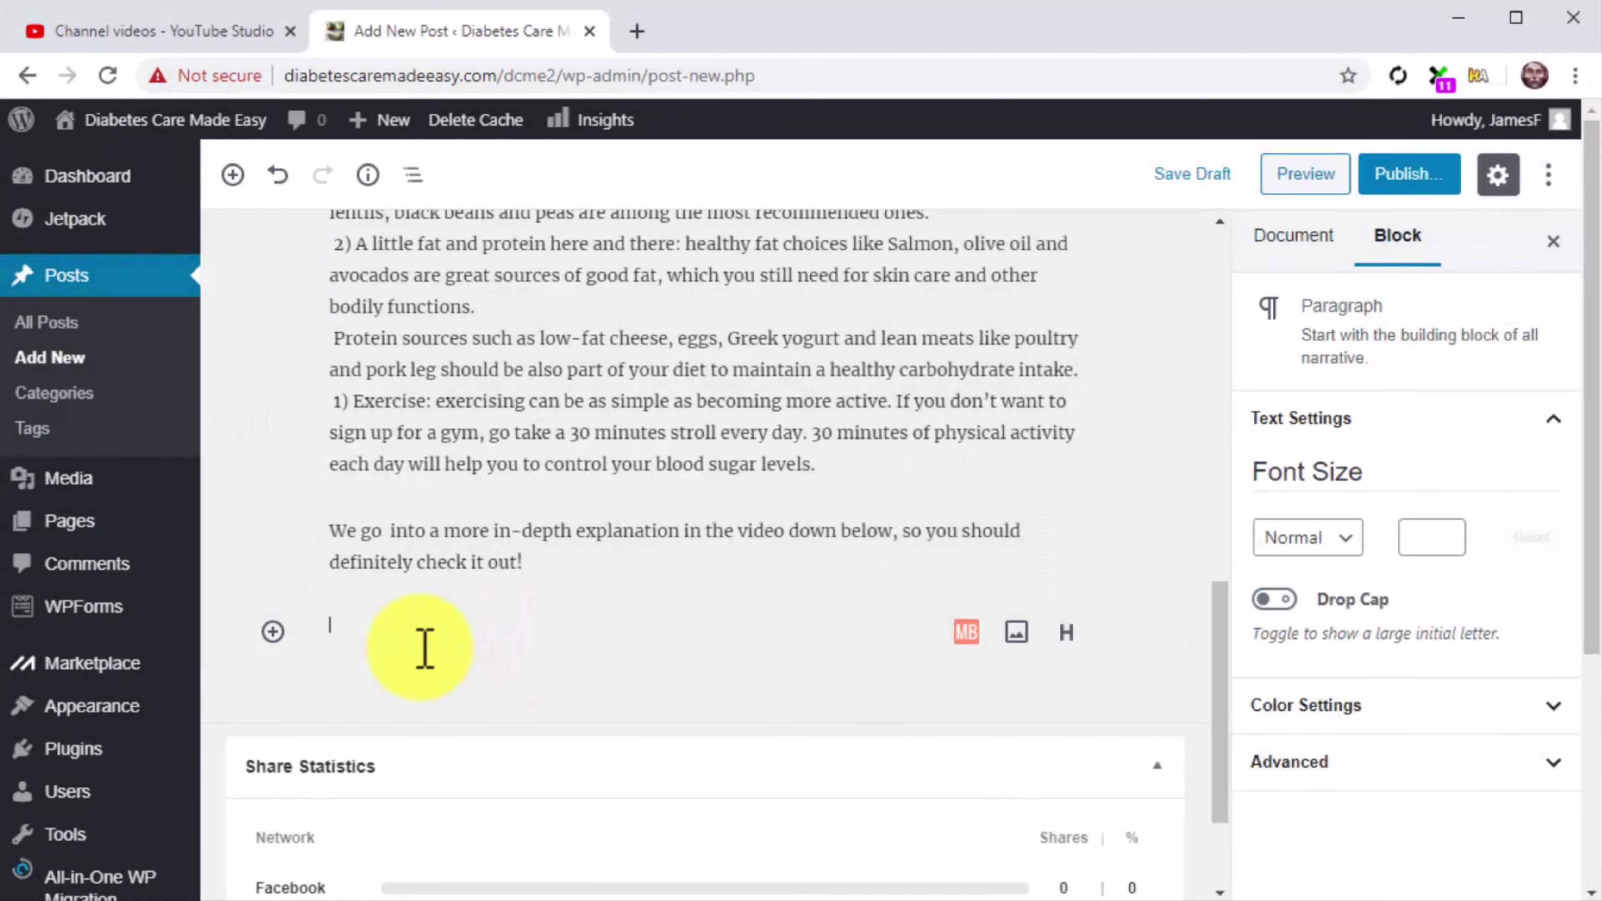
pyautogui.click(274, 633)
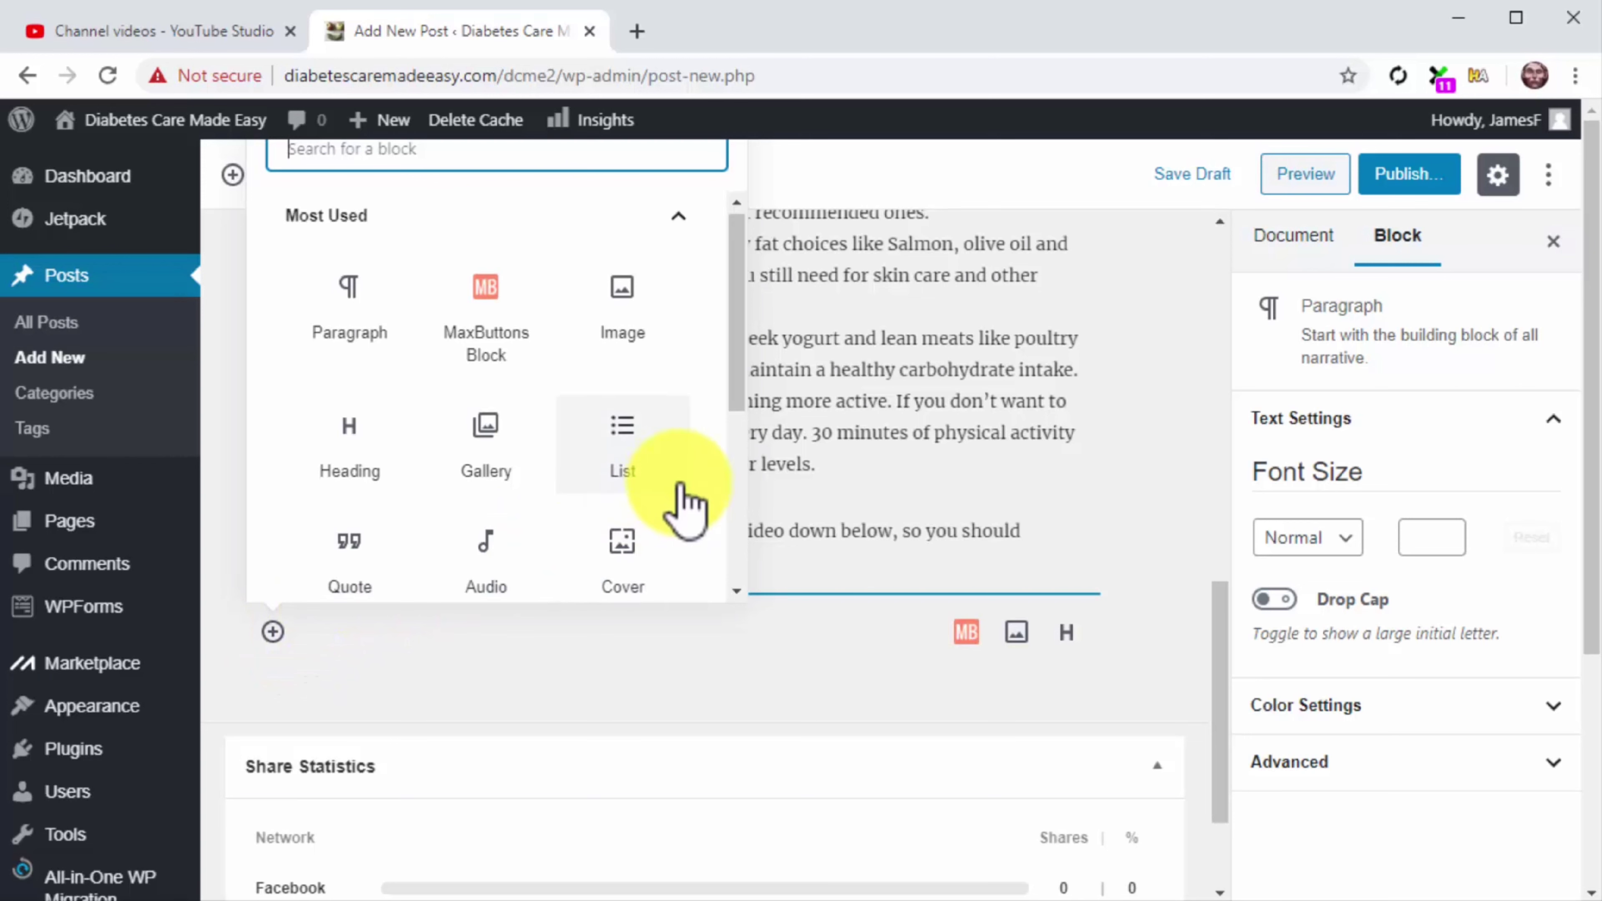
pyautogui.scroll(-4, 682, 505)
pyautogui.scroll(-2, 686, 508)
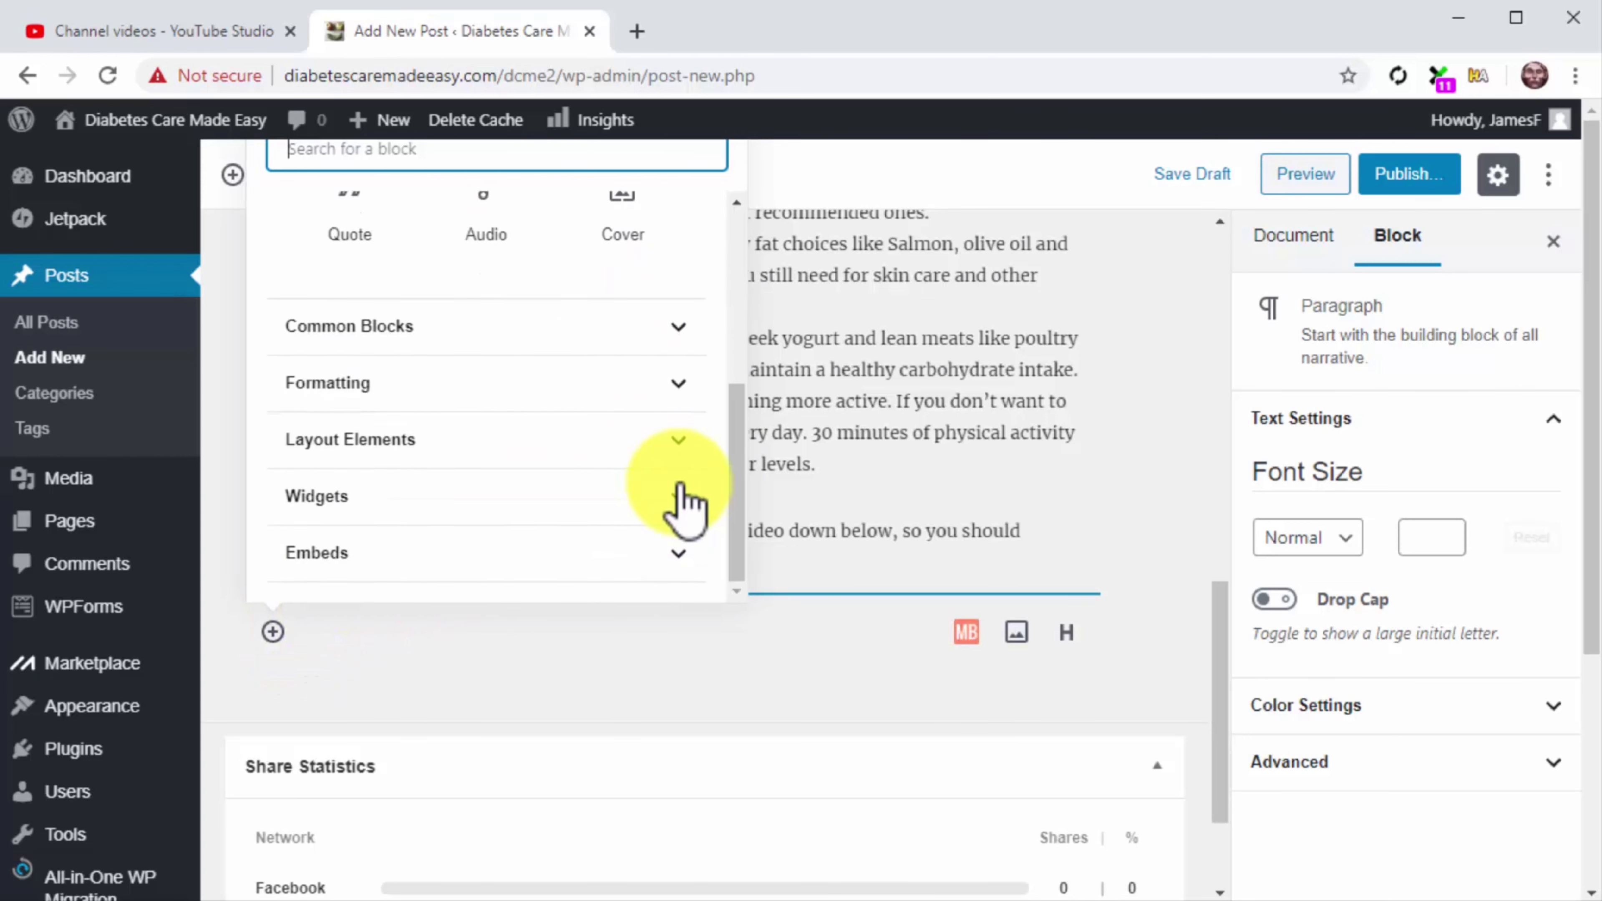
pyautogui.click(644, 565)
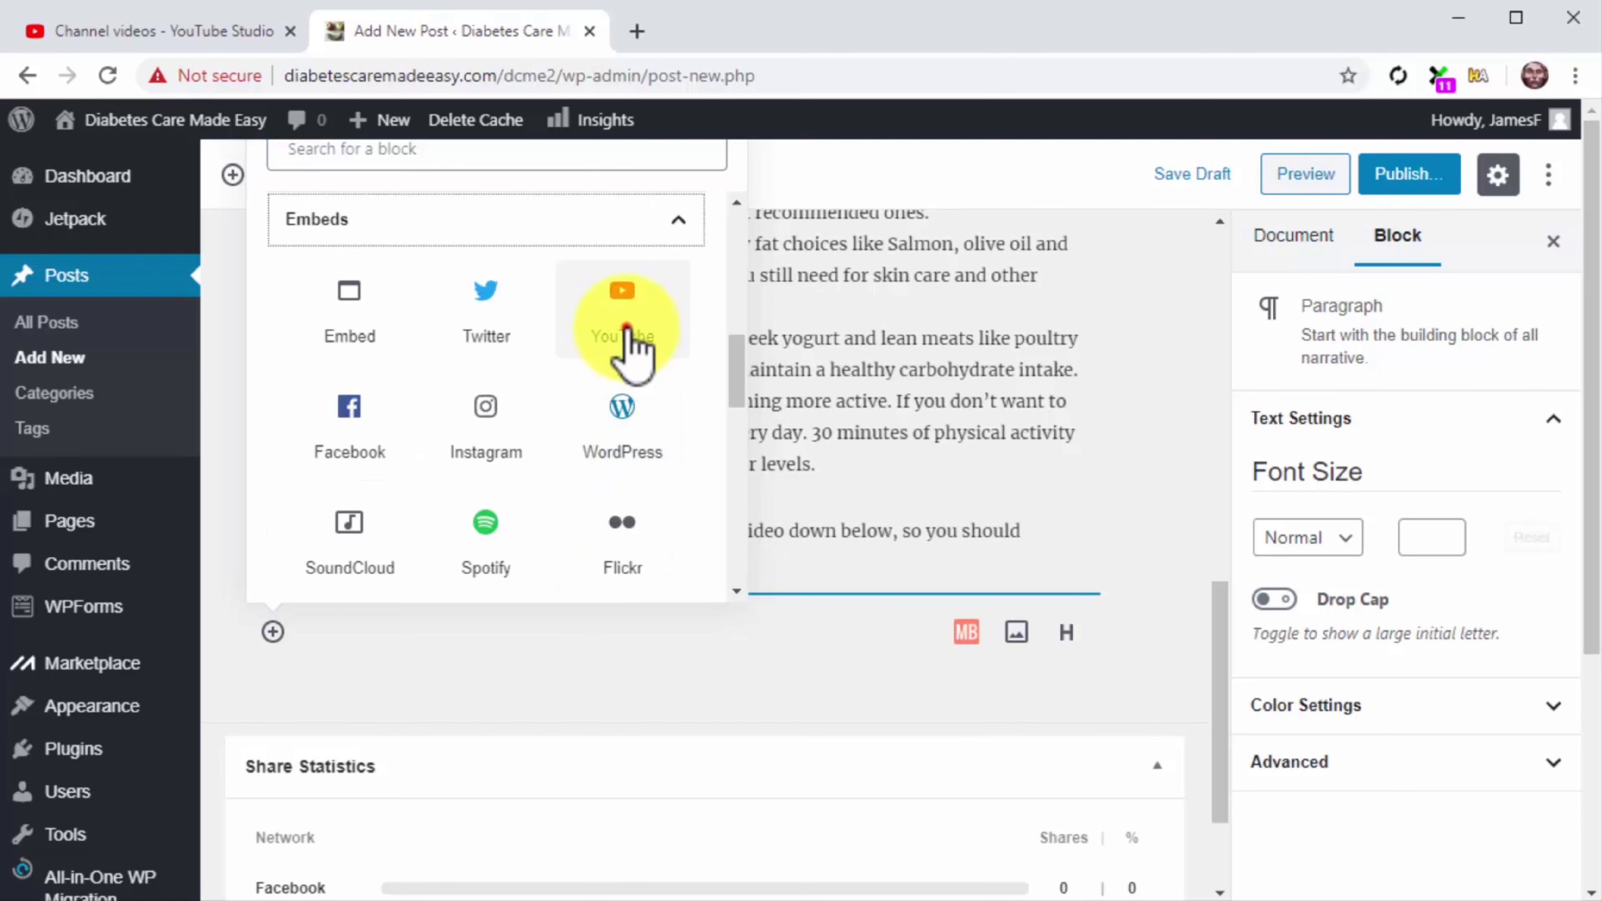
pyautogui.click(630, 344)
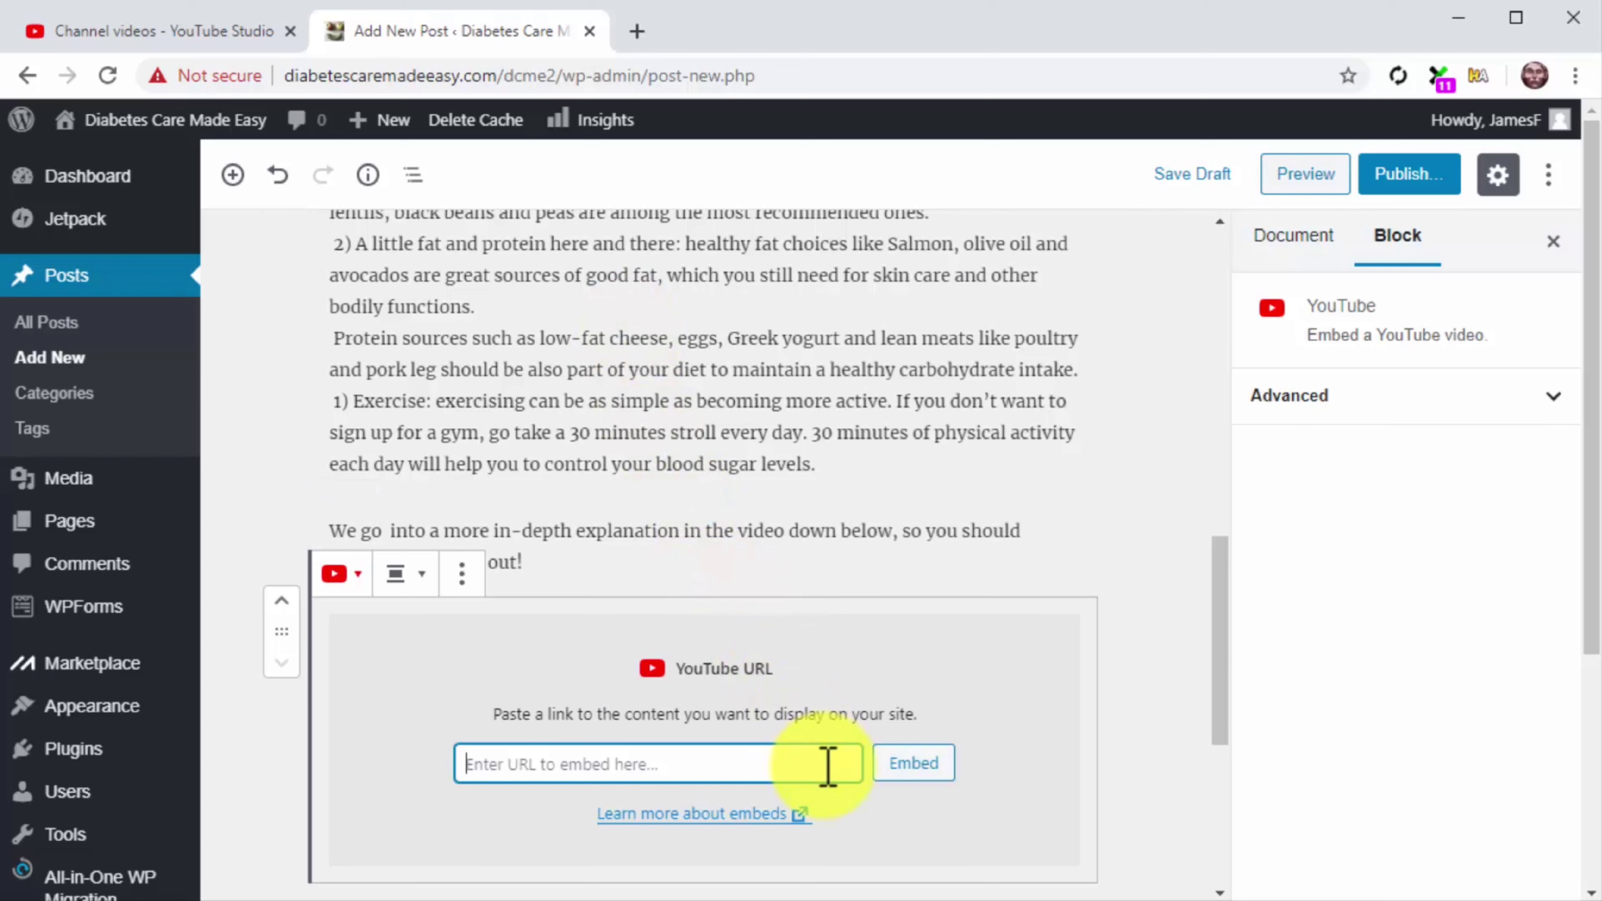
pyautogui.write('https://youtu.be/VlifqRu8LPI')
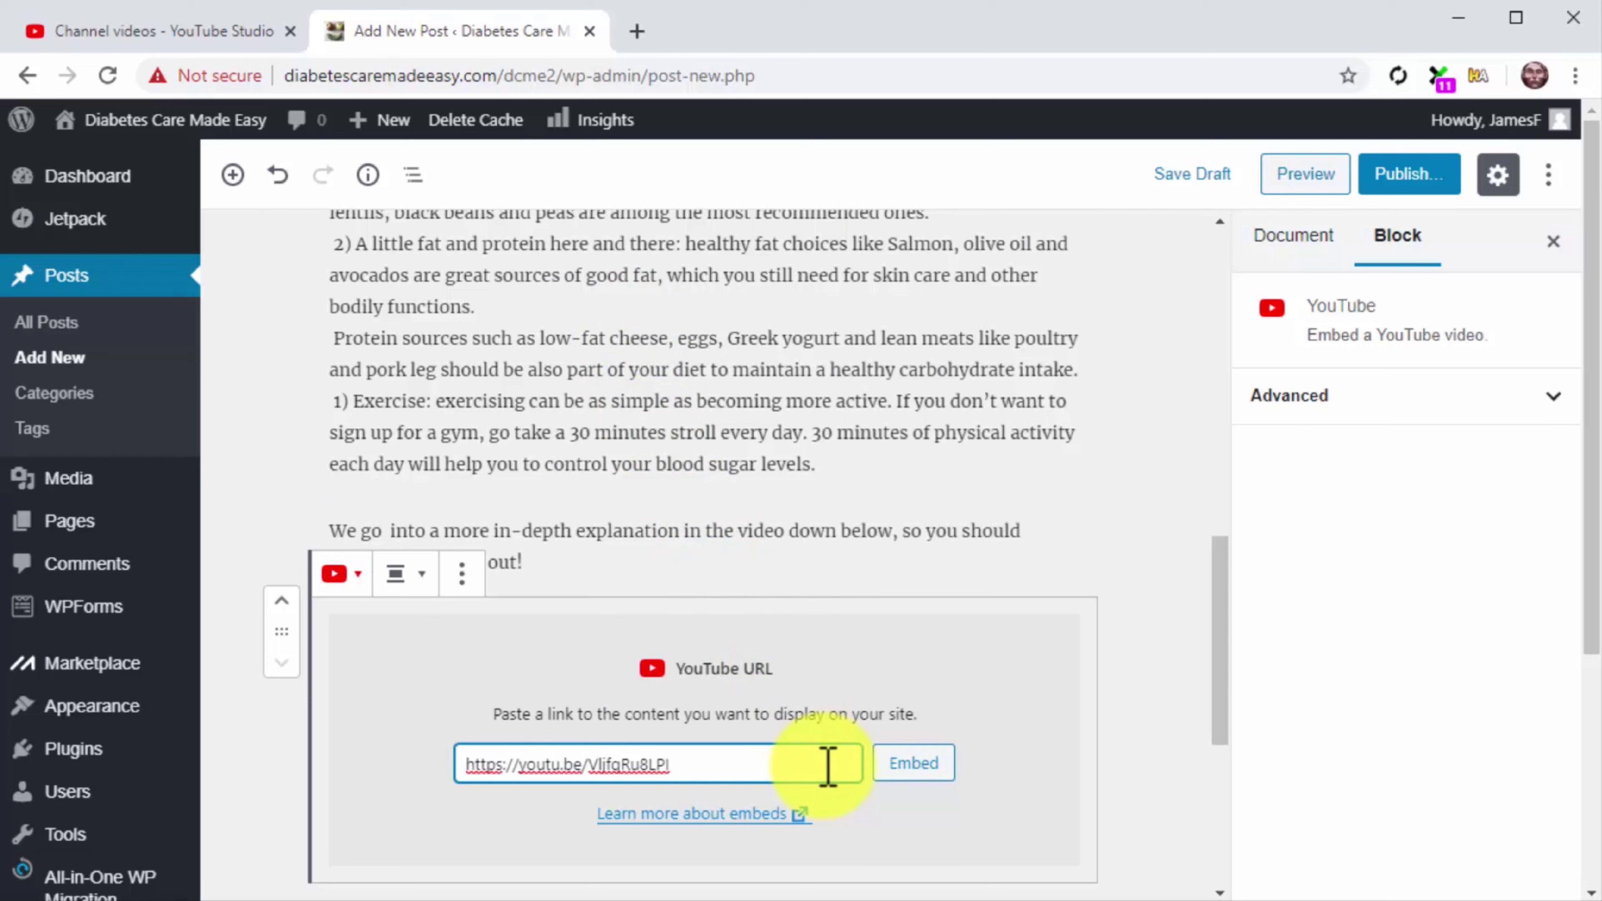
pyautogui.click(896, 764)
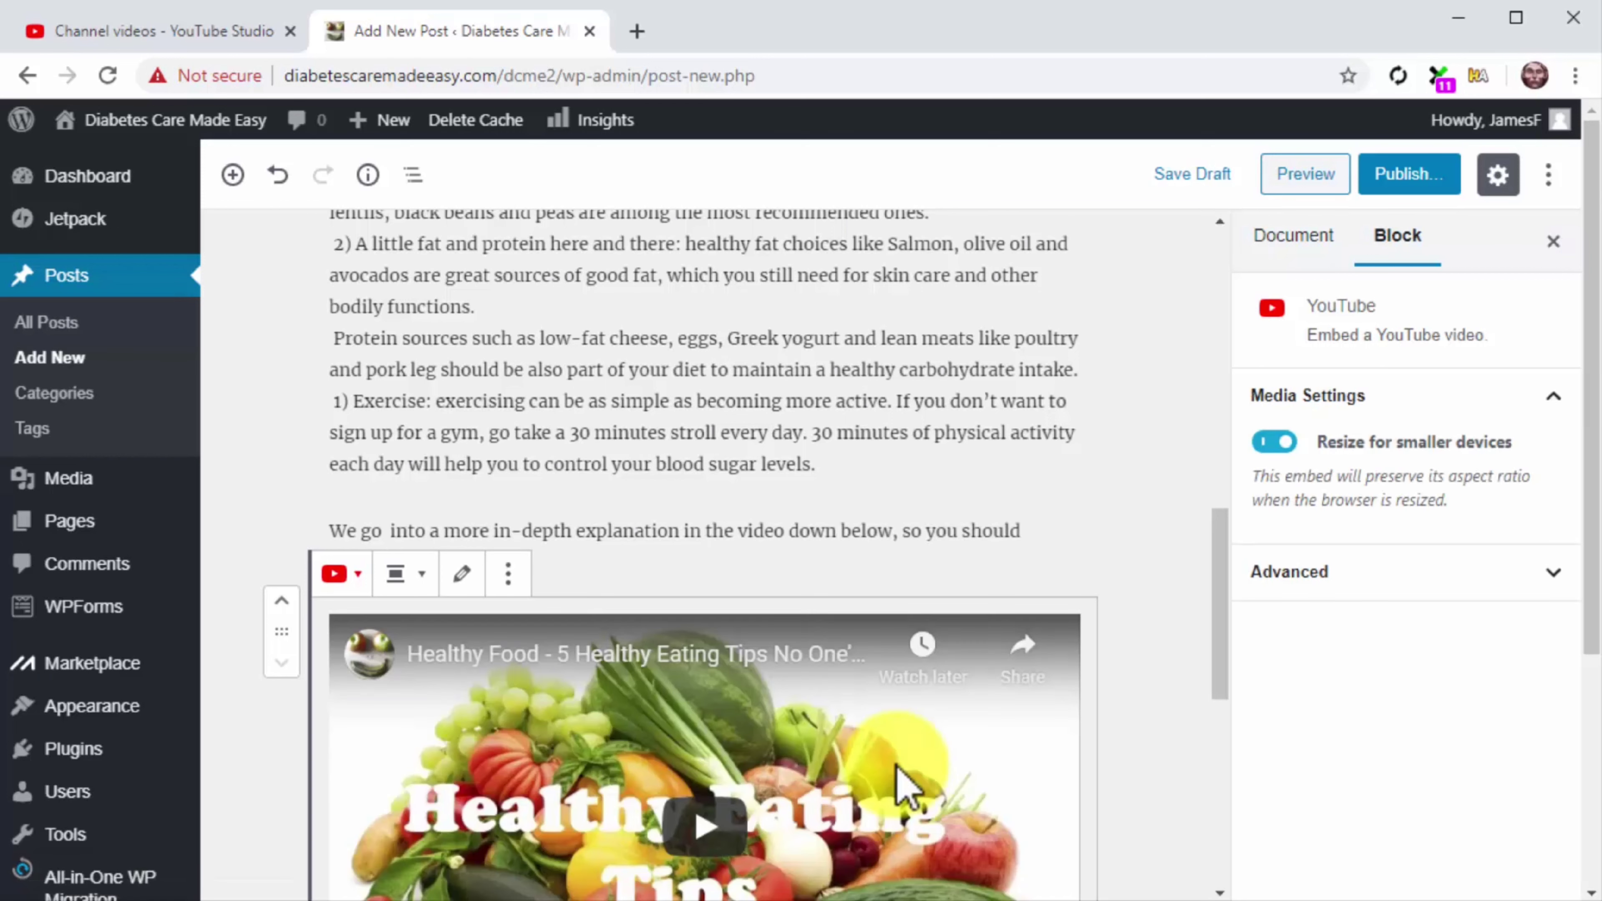
pyautogui.scroll(-4, 1152, 790)
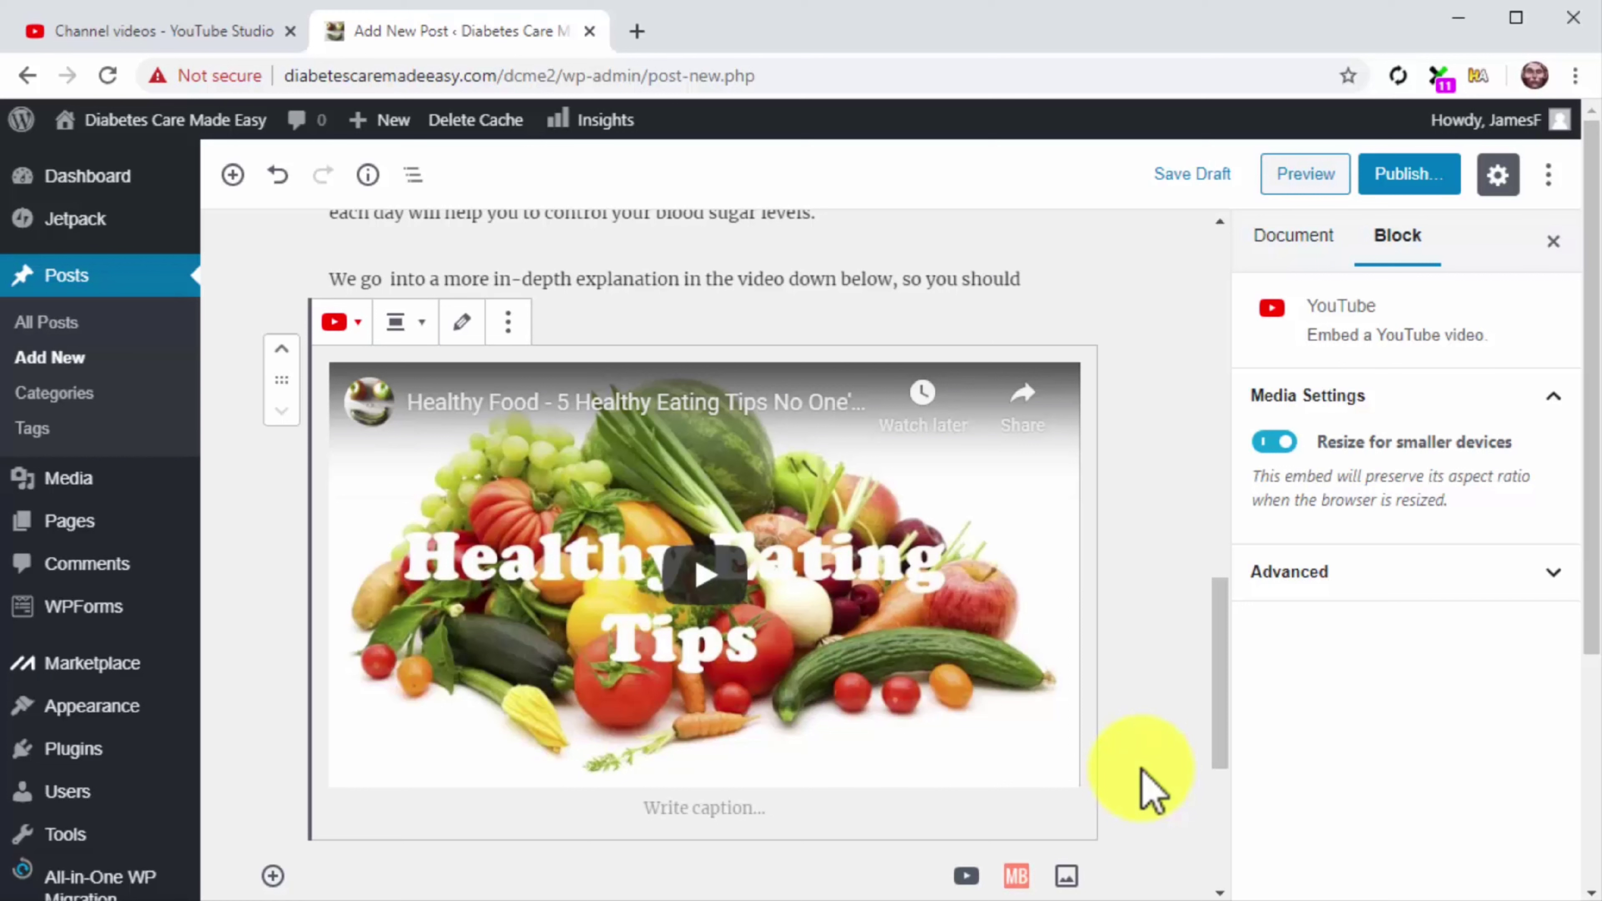
pyautogui.click(813, 809)
pyautogui.write('Watch on YouTube')
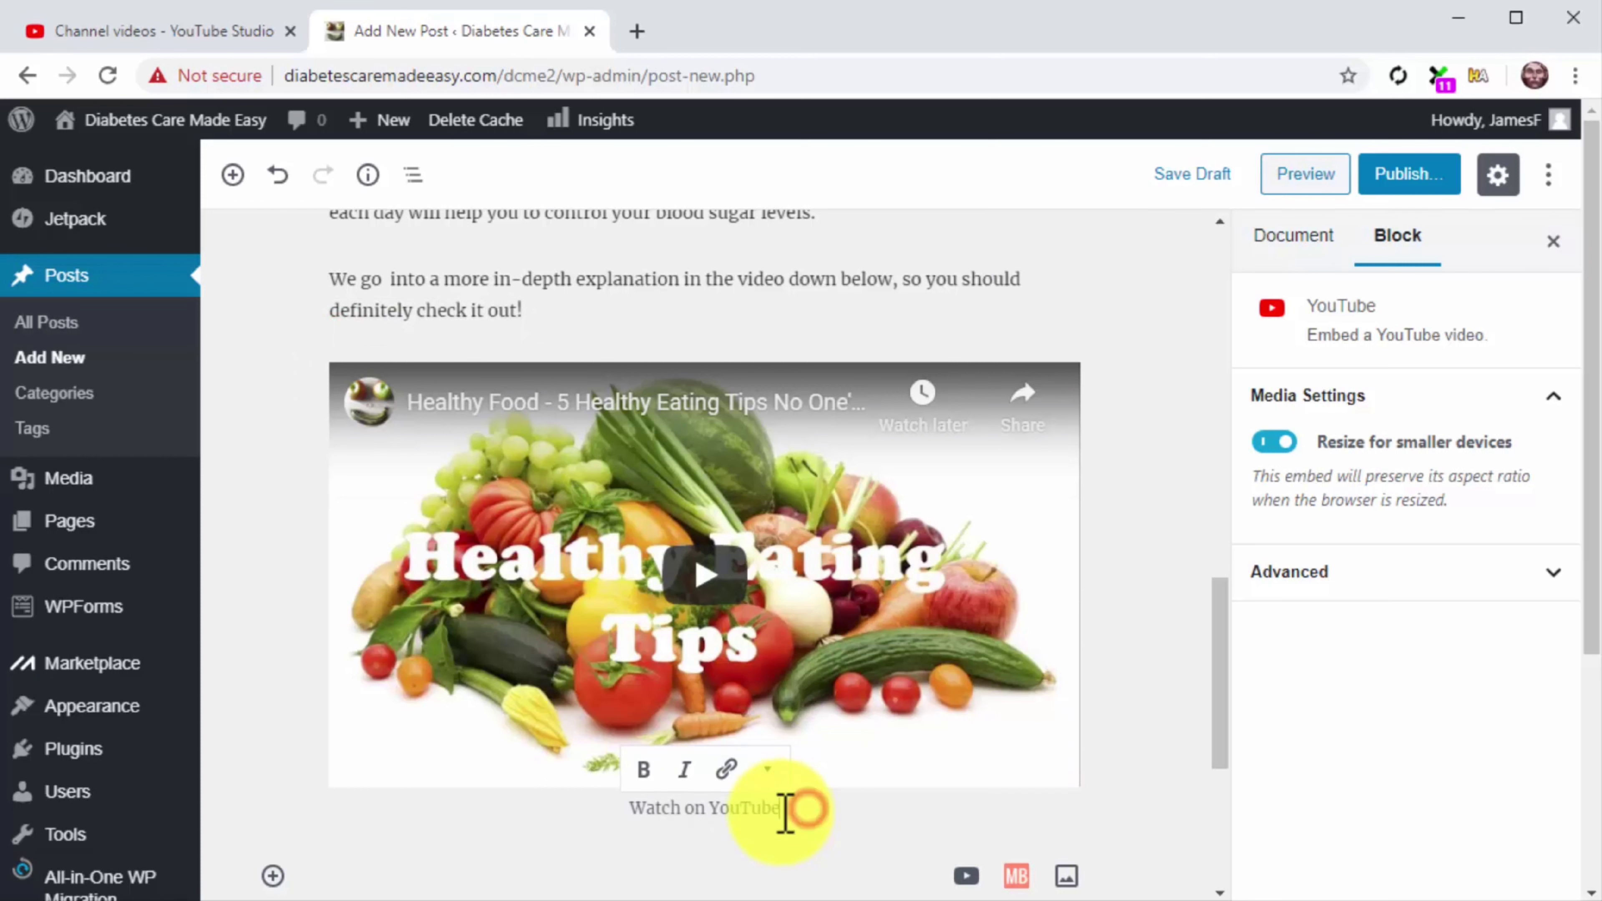
pyautogui.moveTo(794, 812); pyautogui.dragTo(664, 811)
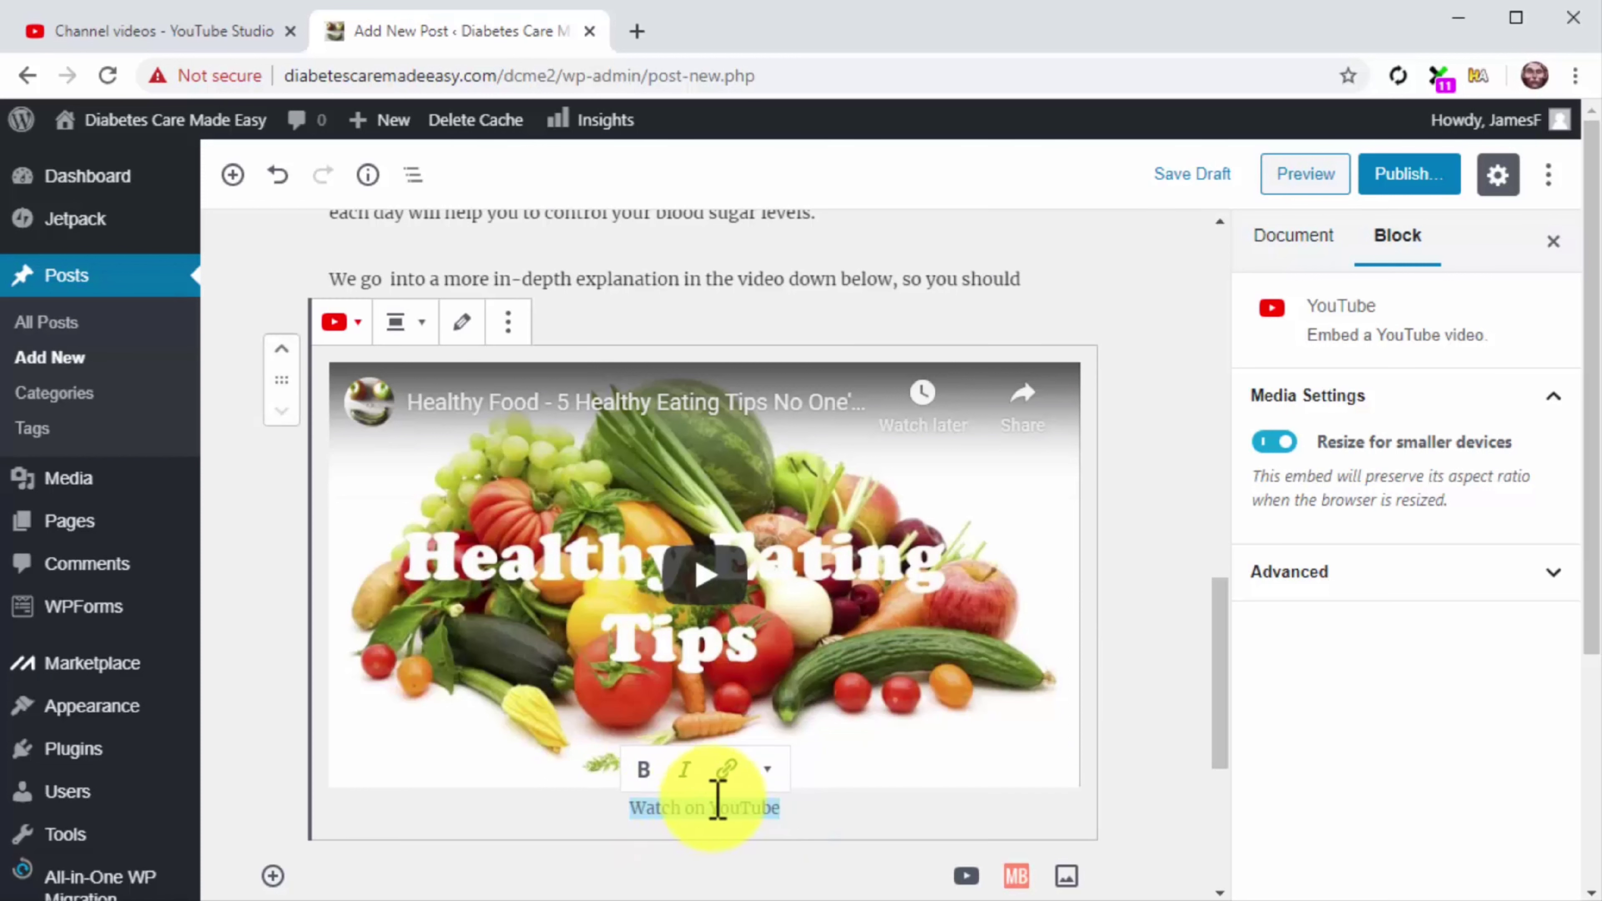
pyautogui.click(726, 772)
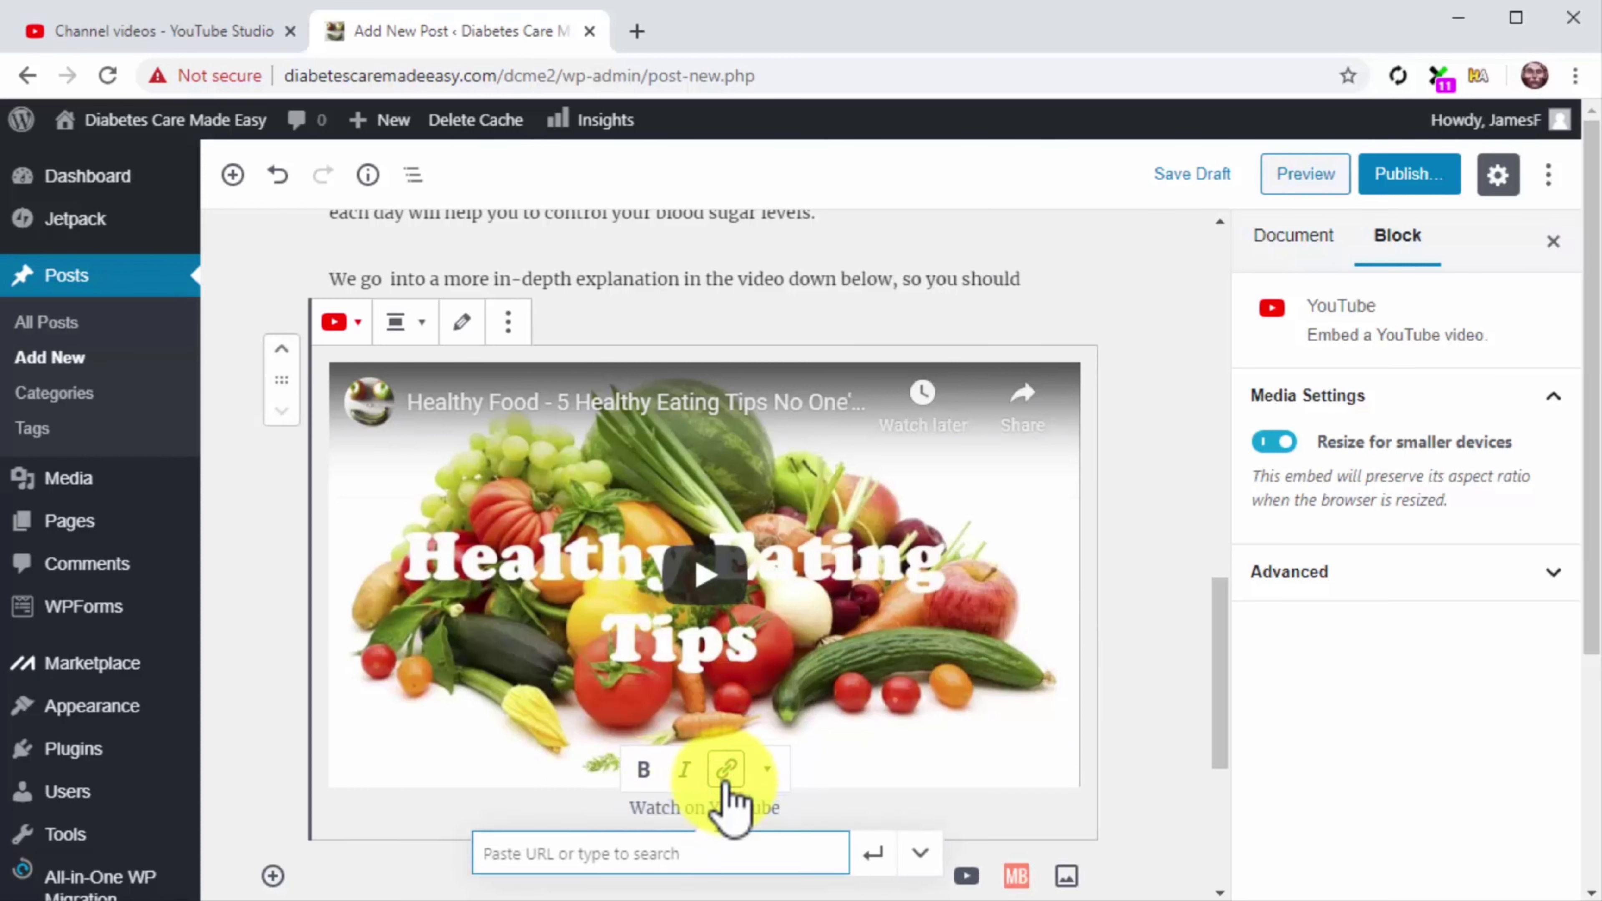
pyautogui.write('https://youtu.be/VljfqRu8LPI')
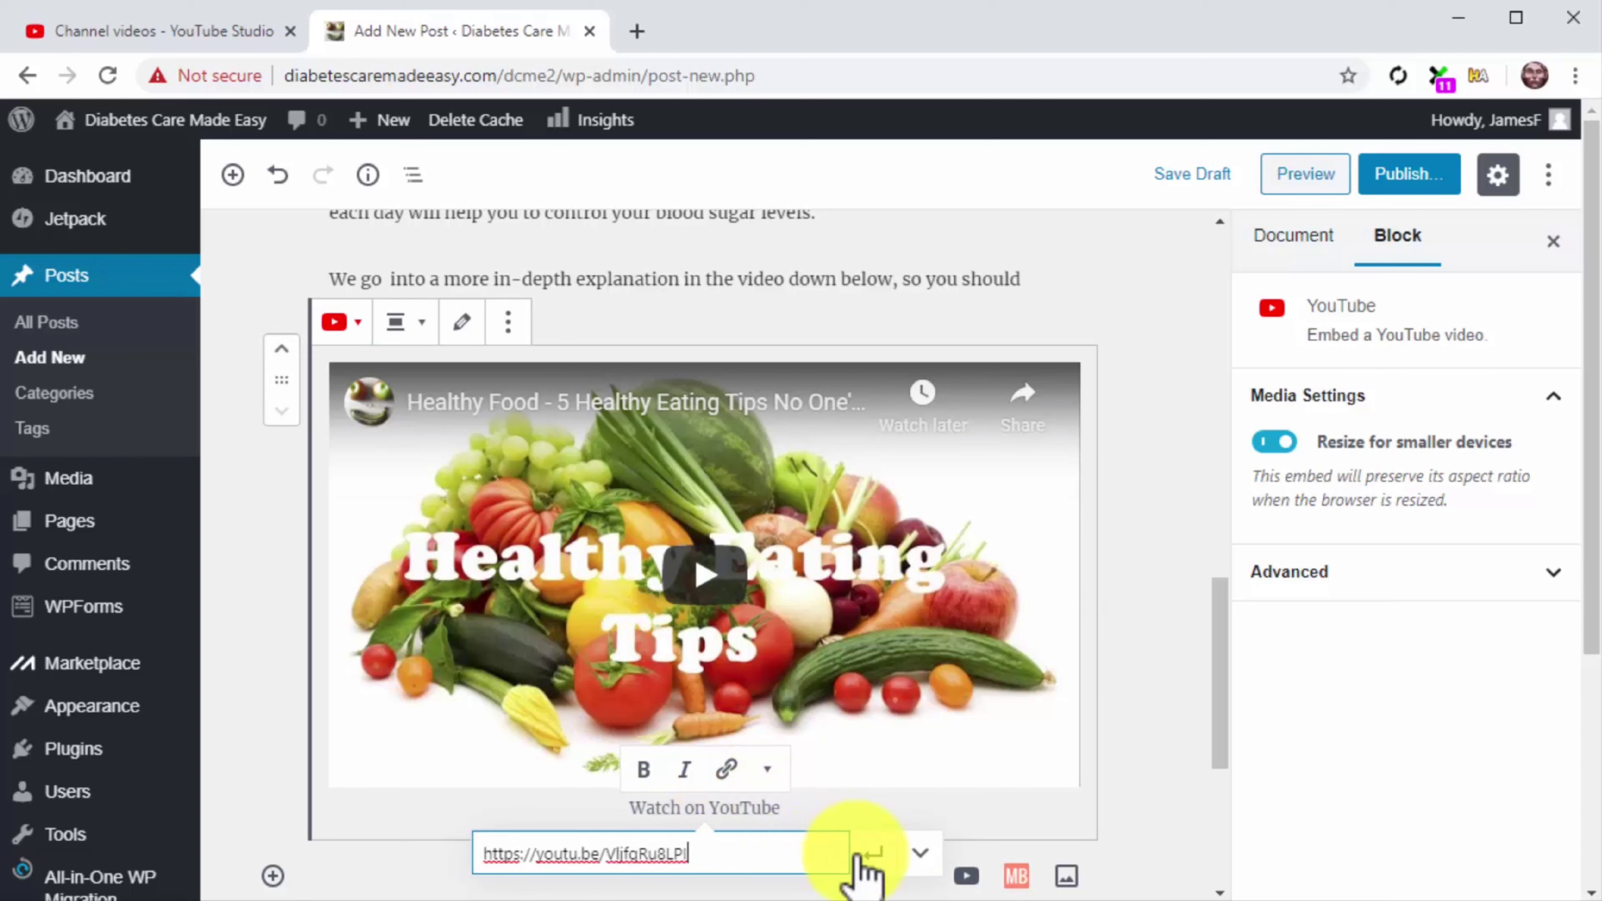
pyautogui.click(871, 857)
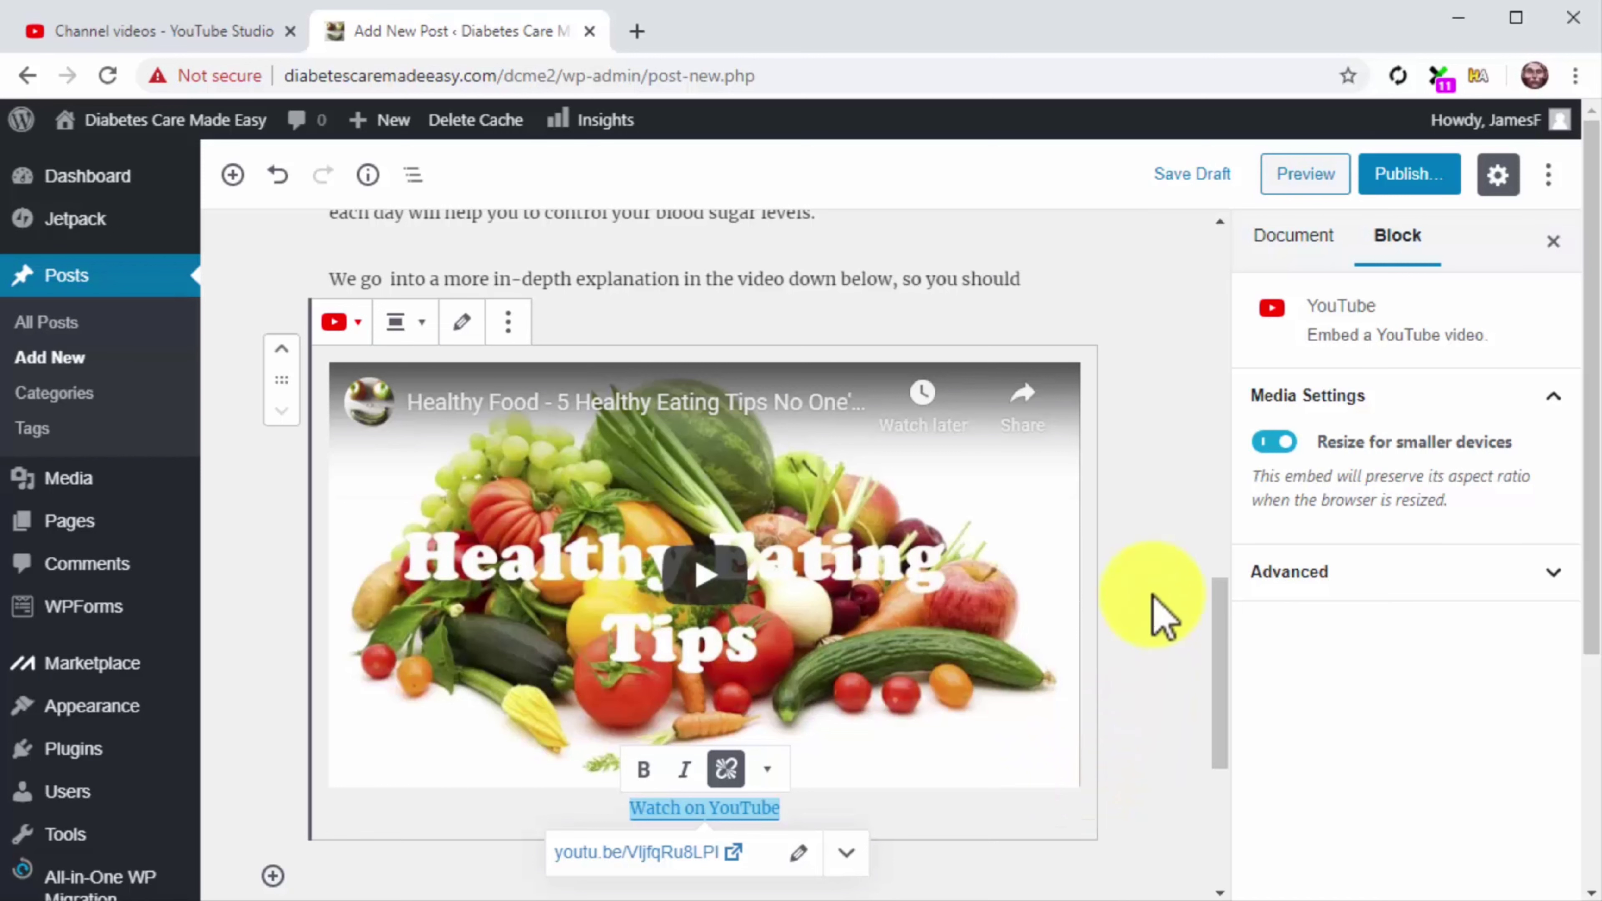
# Add the tags "Healthy Foods" and "Healthy Eating" to the post
pyautogui.click(1274, 265)
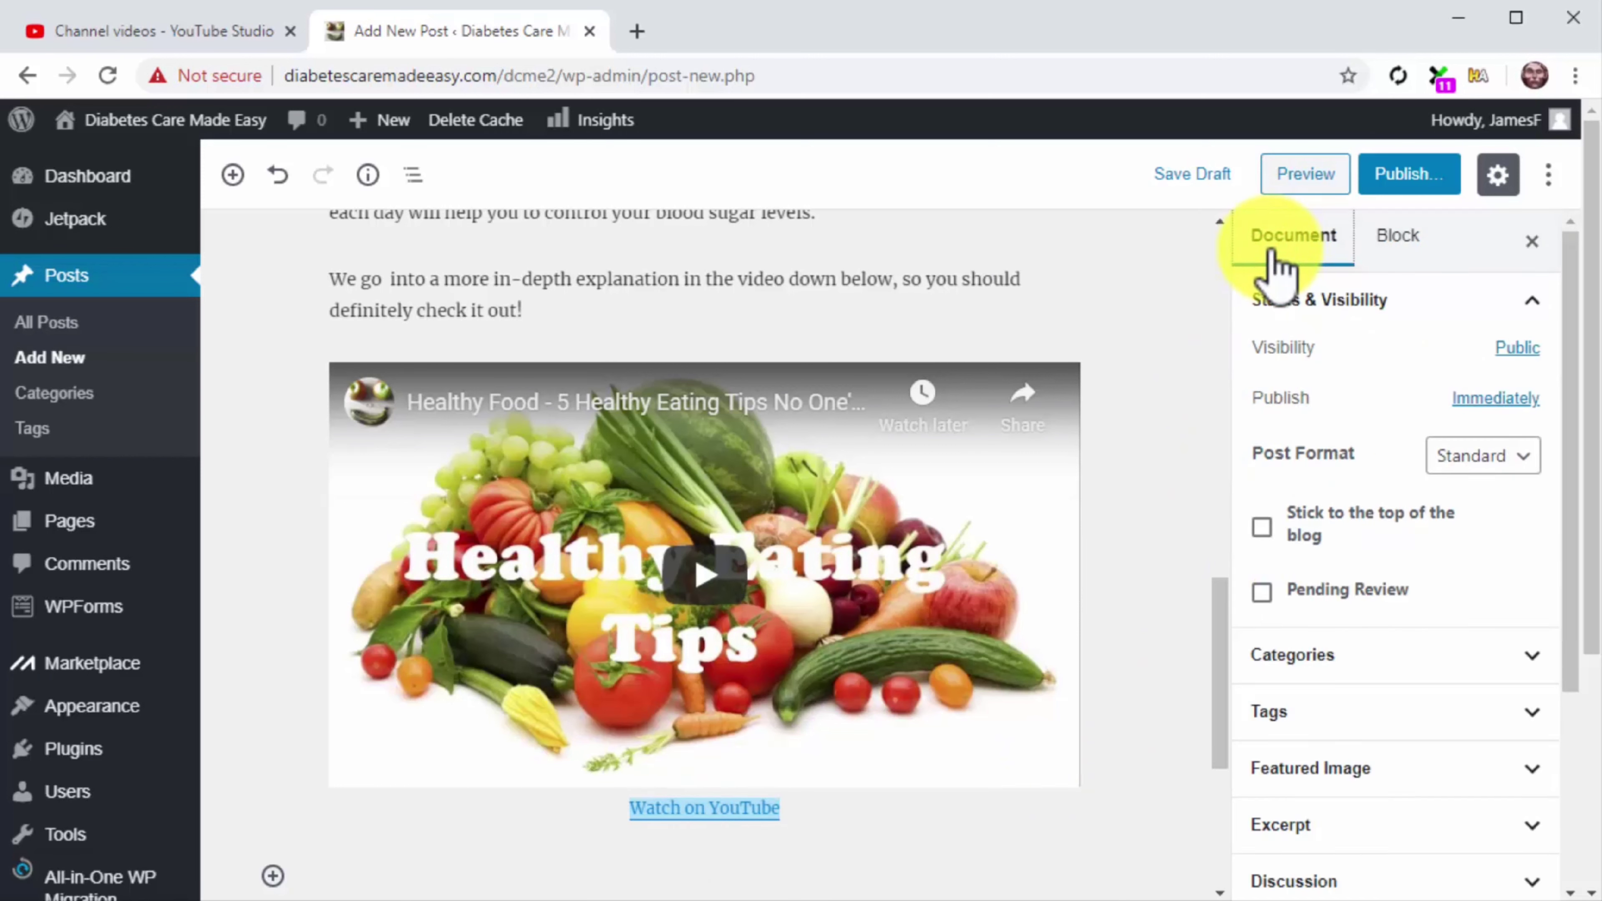
pyautogui.click(1376, 716)
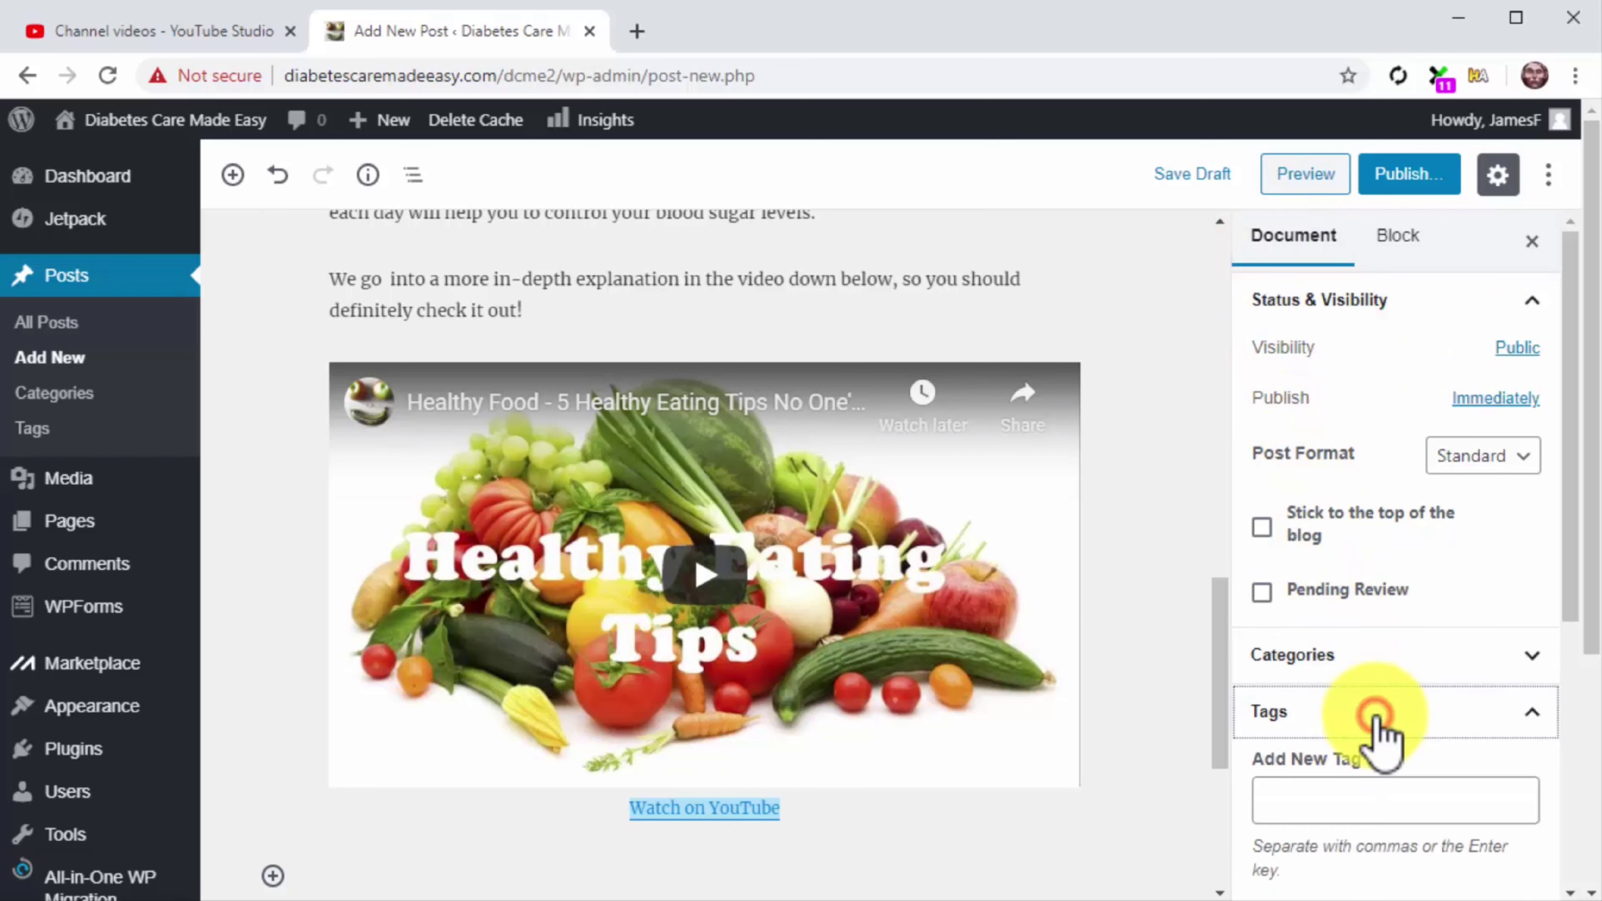
pyautogui.scroll(-4, 1377, 732)
pyautogui.click(1431, 544)
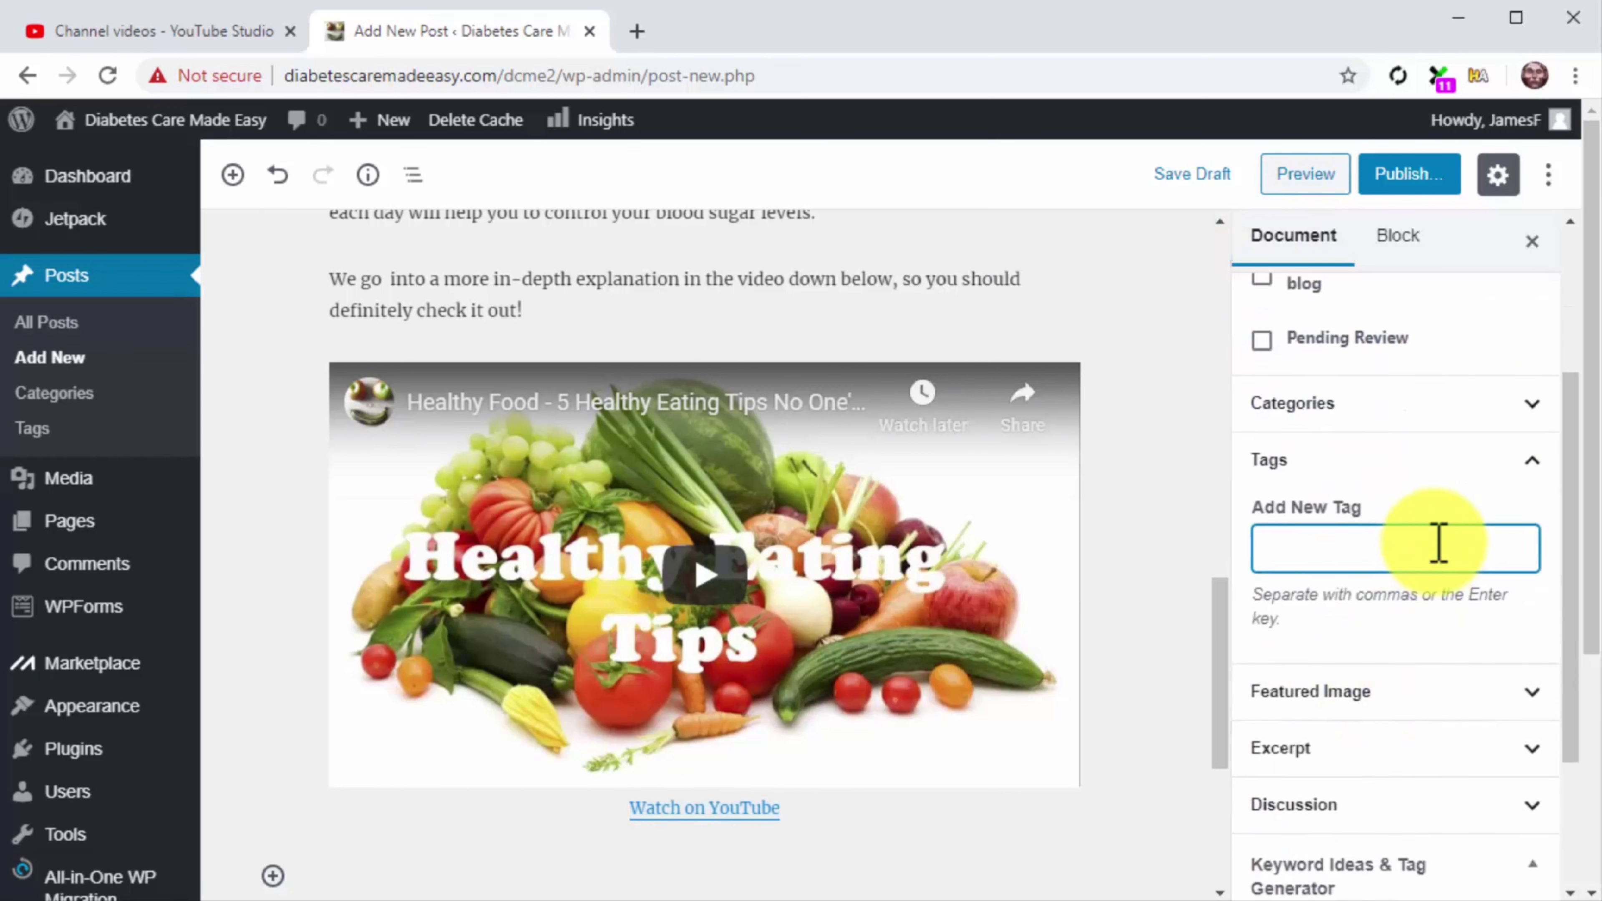
pyautogui.write('Healthy Foods, Healthy Eating,')
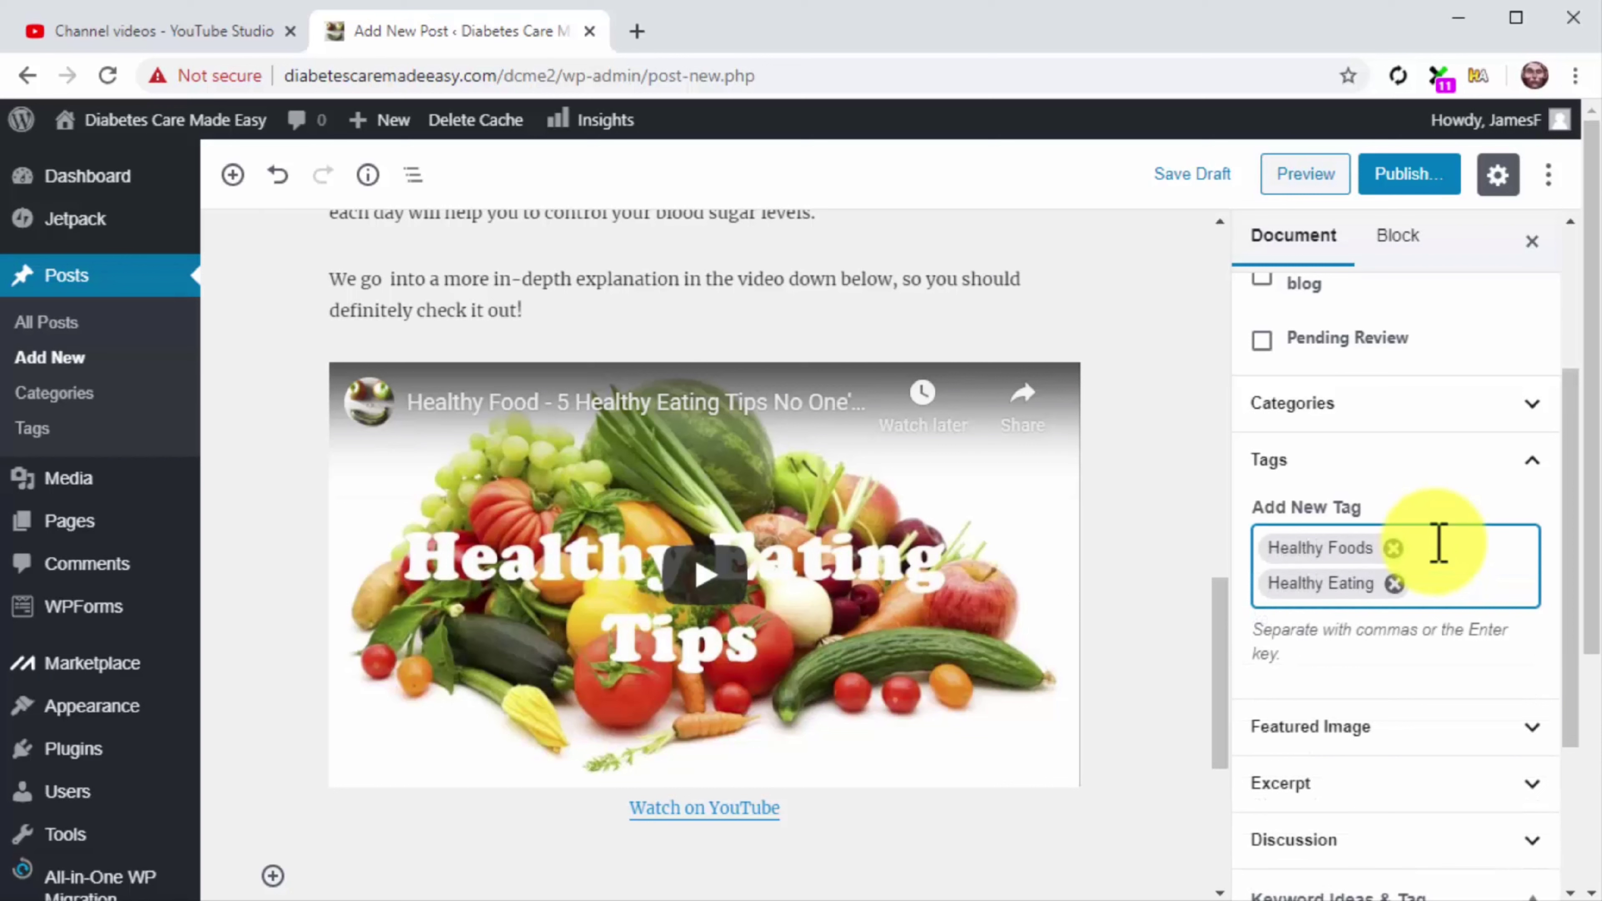
# Upload the df2 image from the My Business folder and set it as the post's featured image
pyautogui.click(1488, 733)
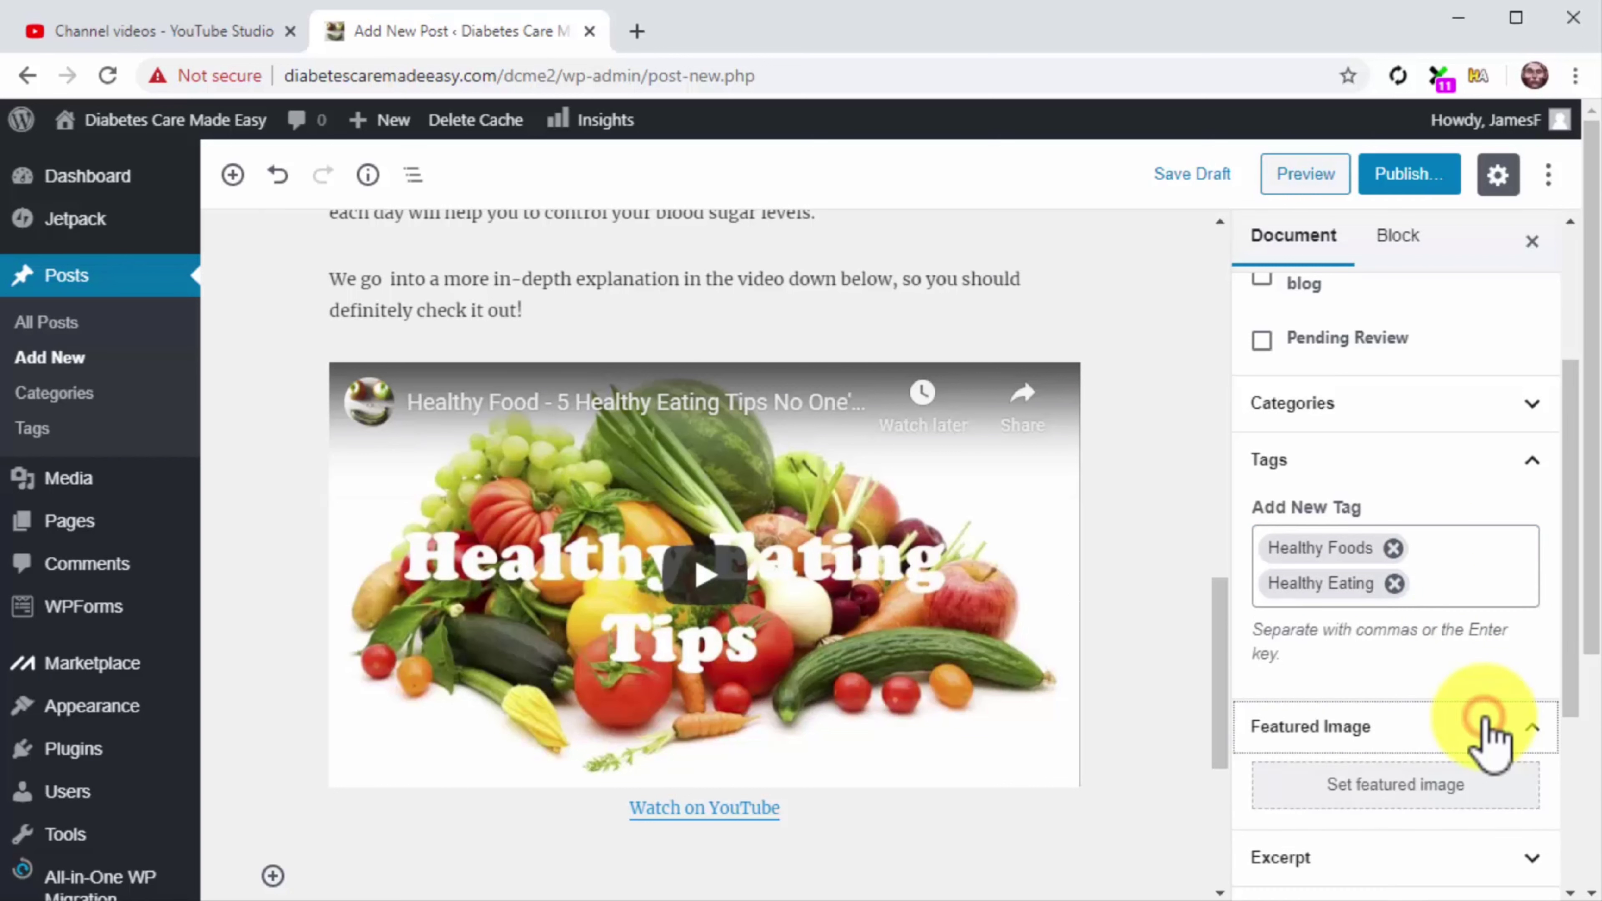
pyautogui.scroll(-2, 1490, 732)
pyautogui.scroll(-1, 1490, 707)
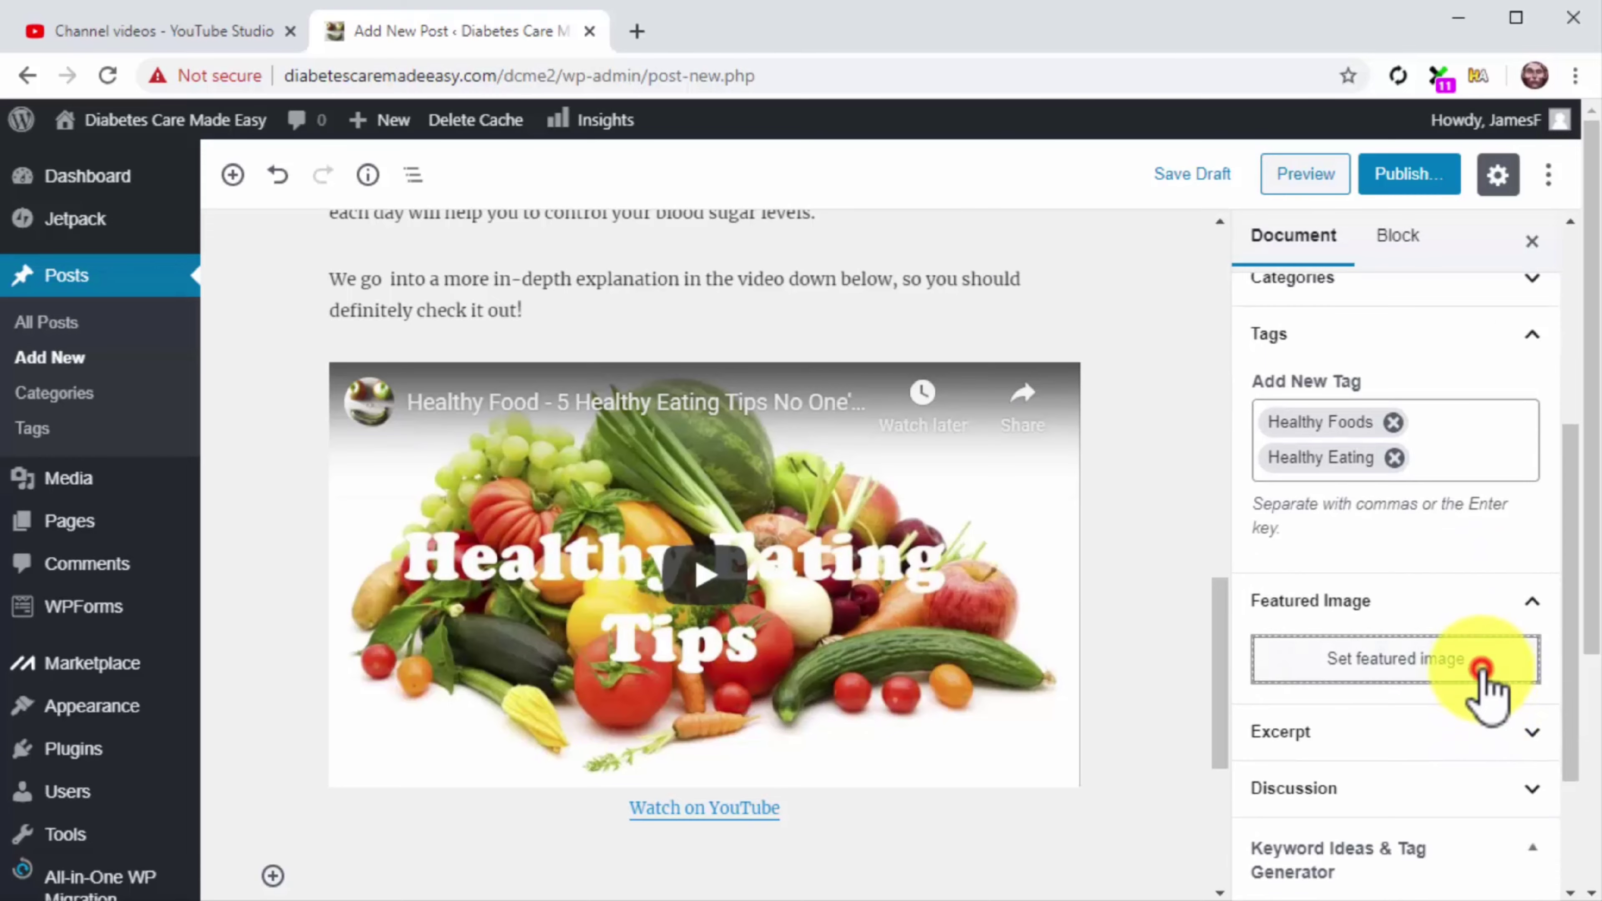
pyautogui.click(1484, 673)
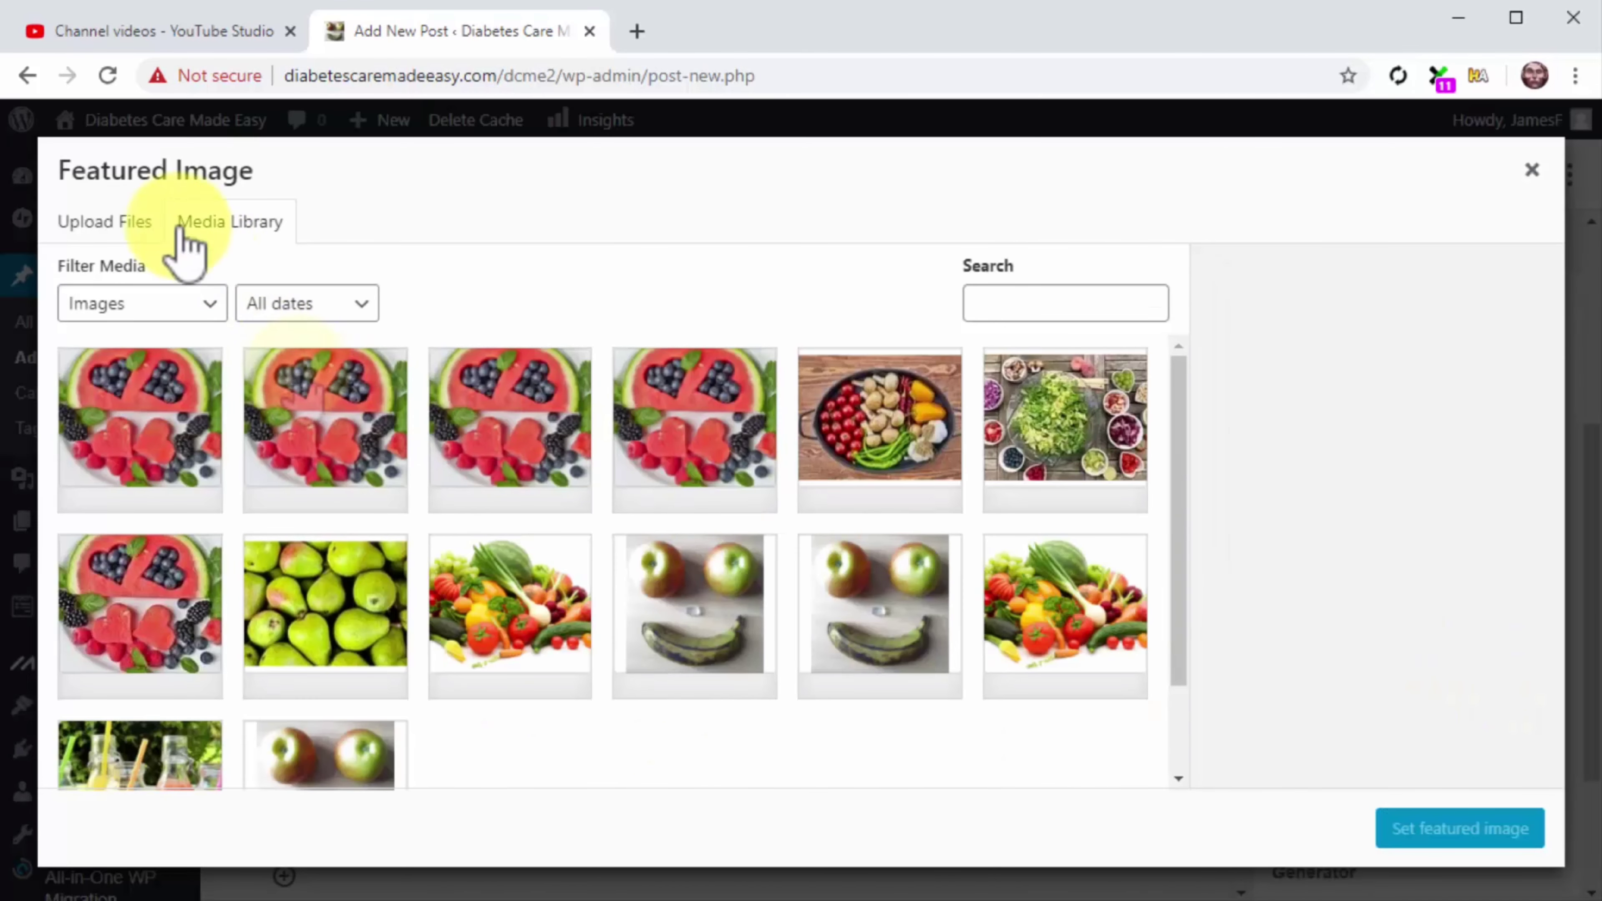
pyautogui.click(138, 217)
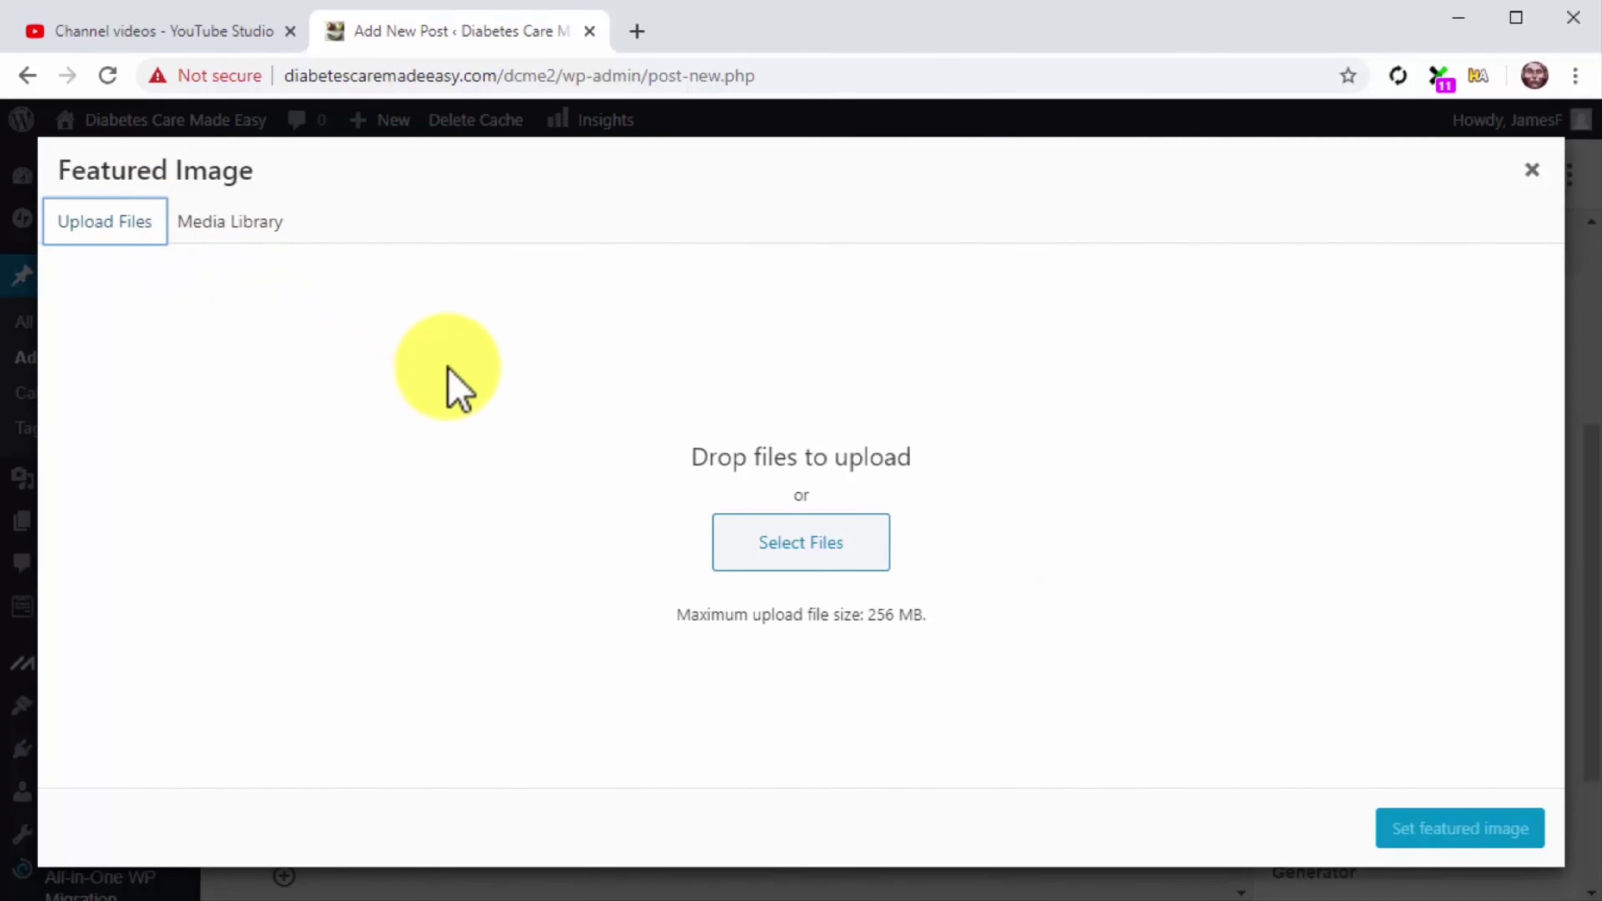
pyautogui.click(792, 538)
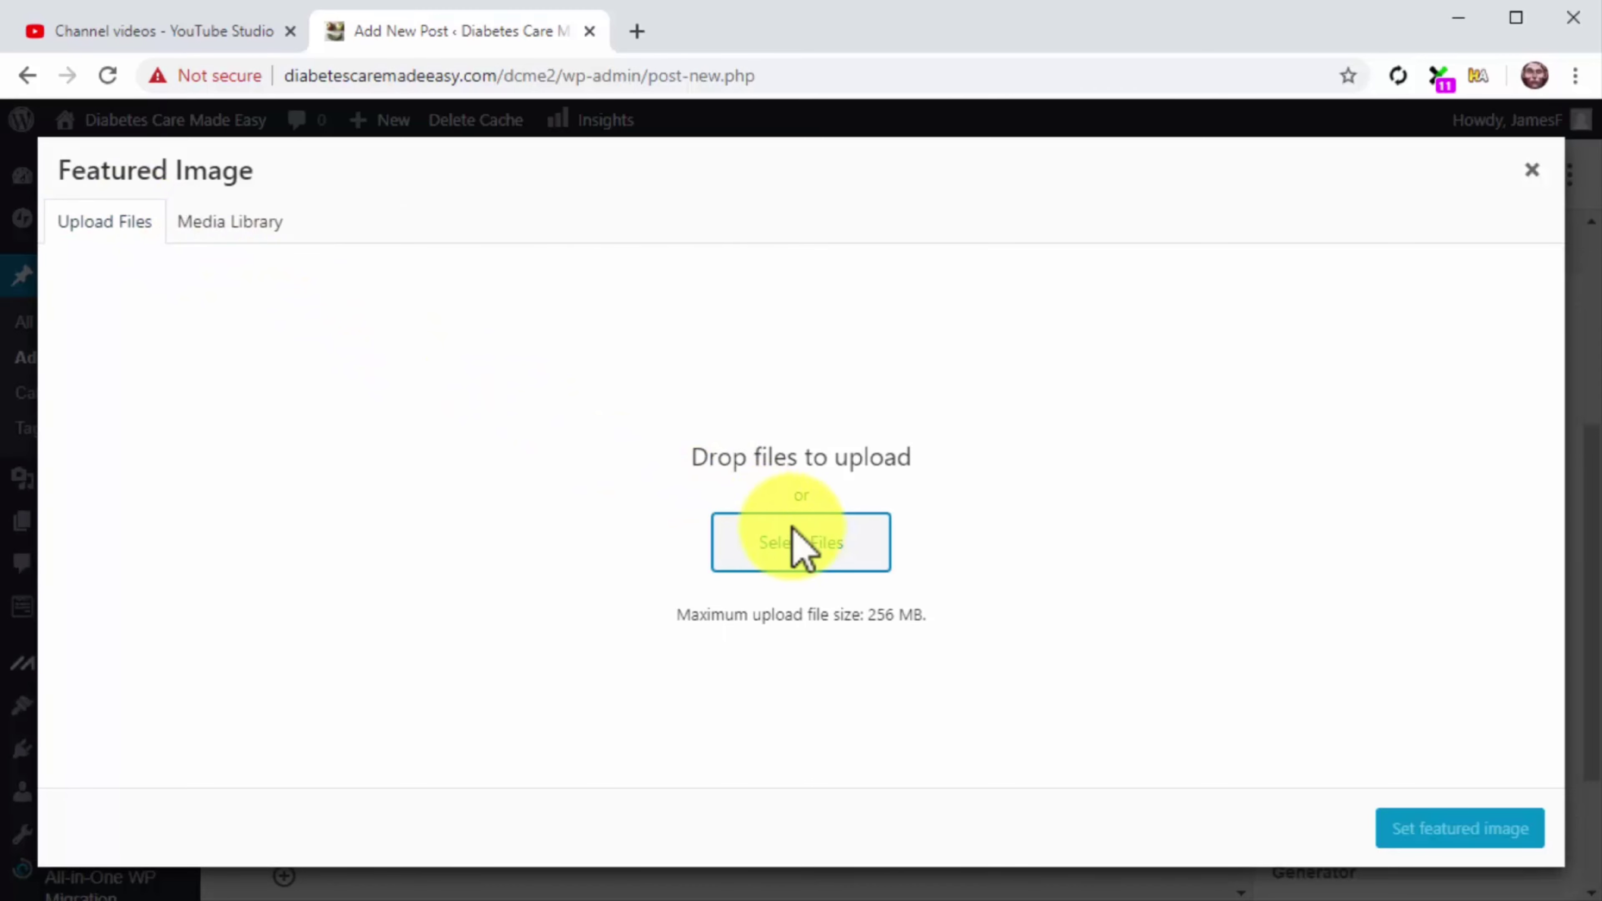
pyautogui.scroll(-5, 807, 445)
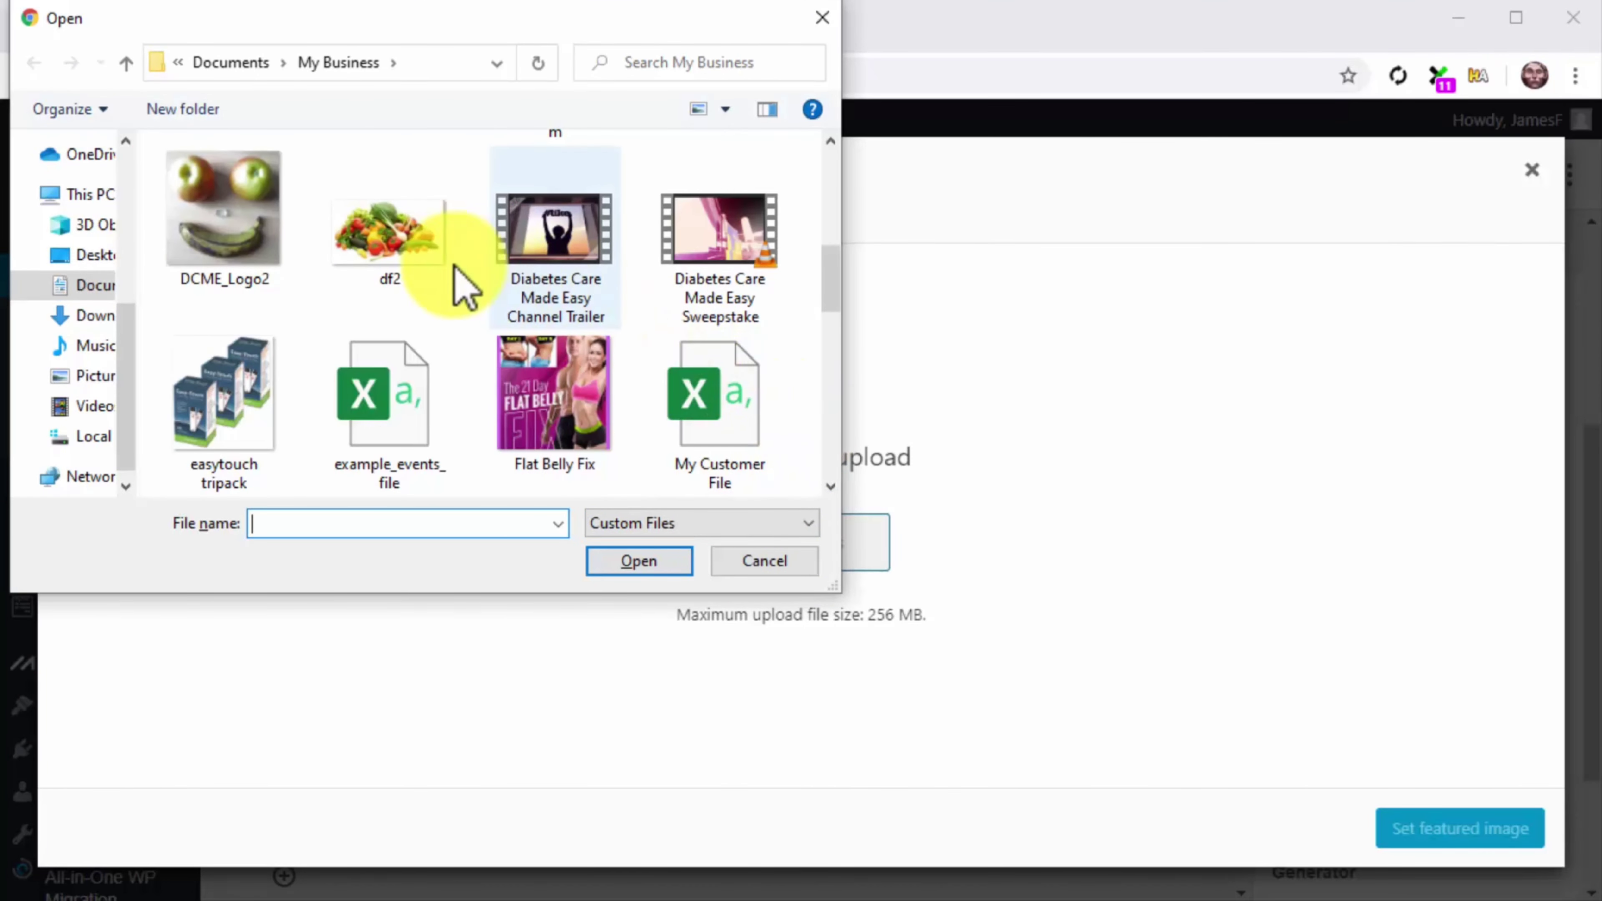
pyautogui.doubleClick(417, 265)
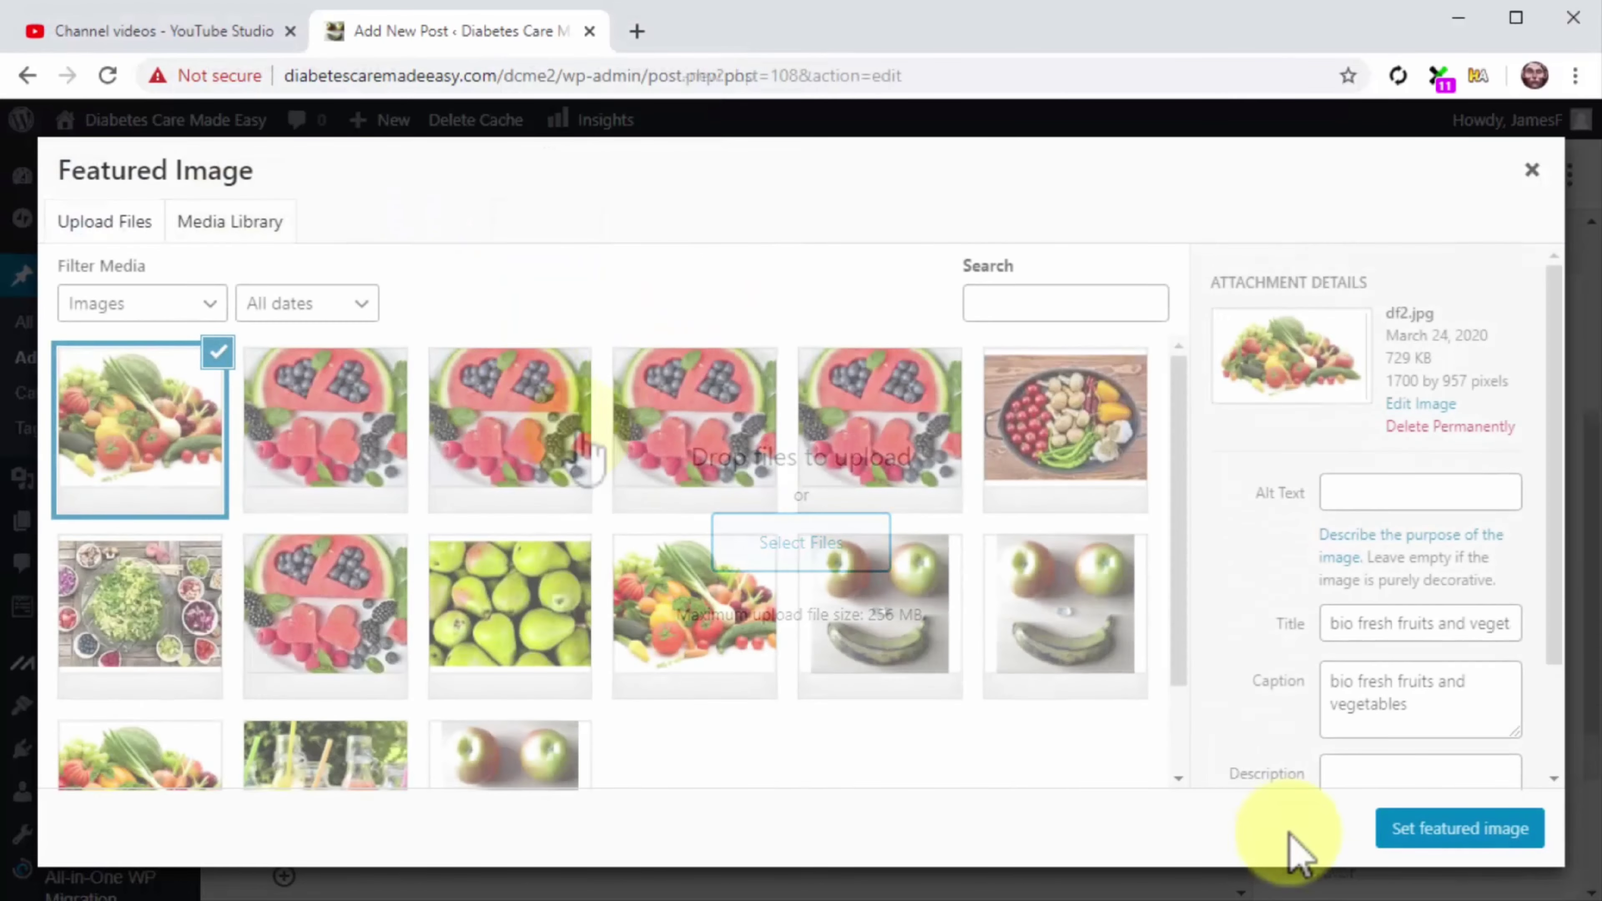
pyautogui.click(1449, 828)
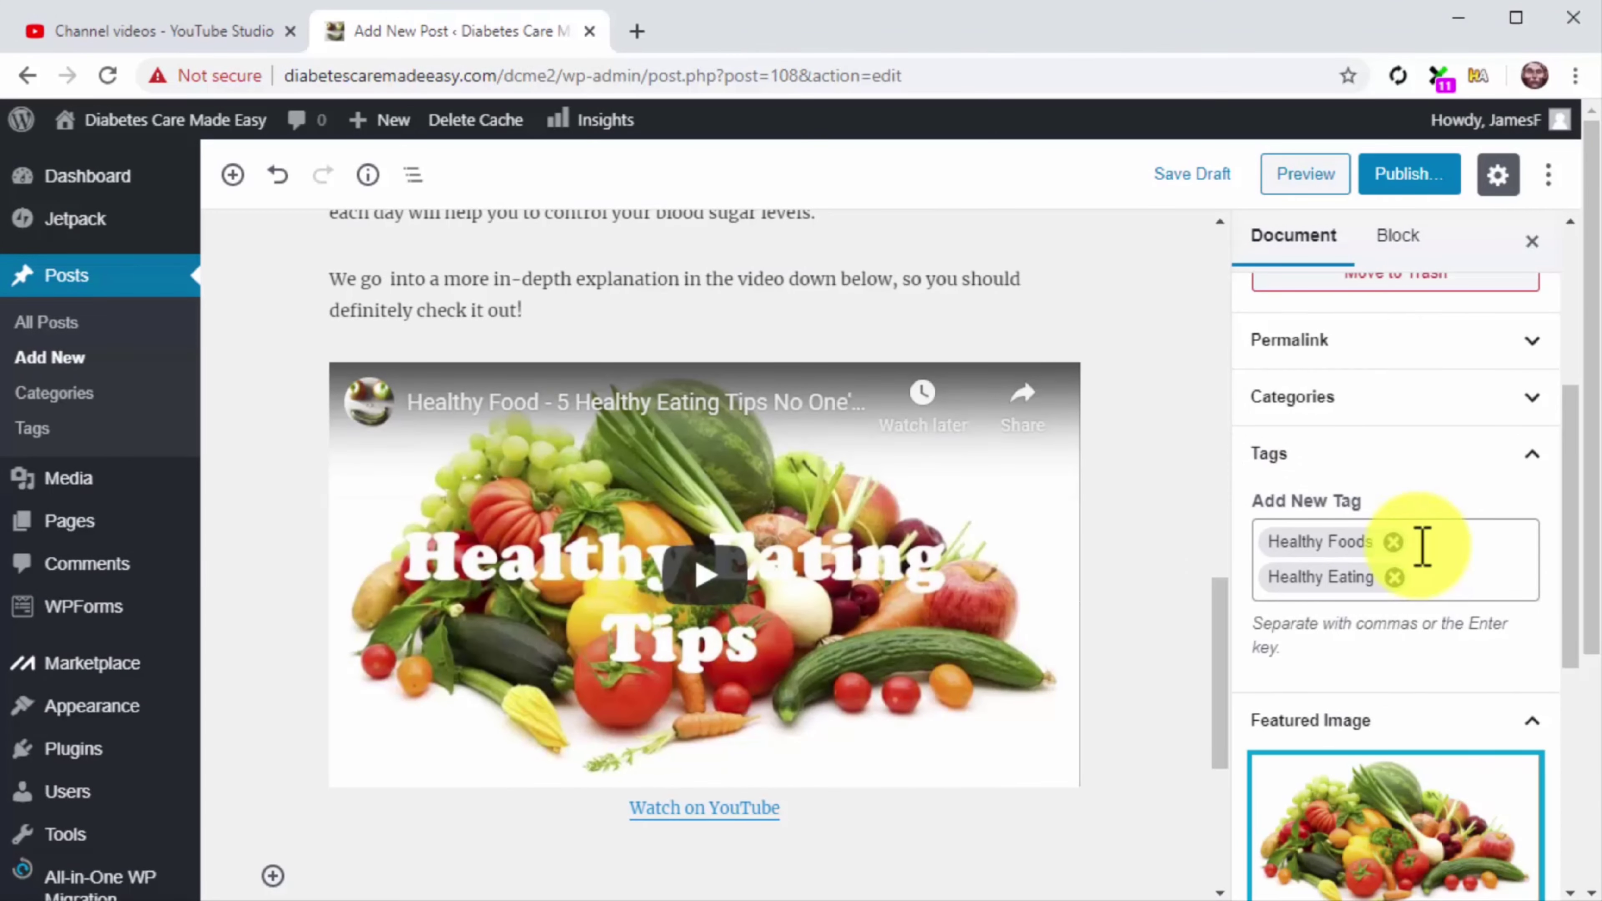
# Publish the blog post immediately with public visibility
pyautogui.click(1385, 180)
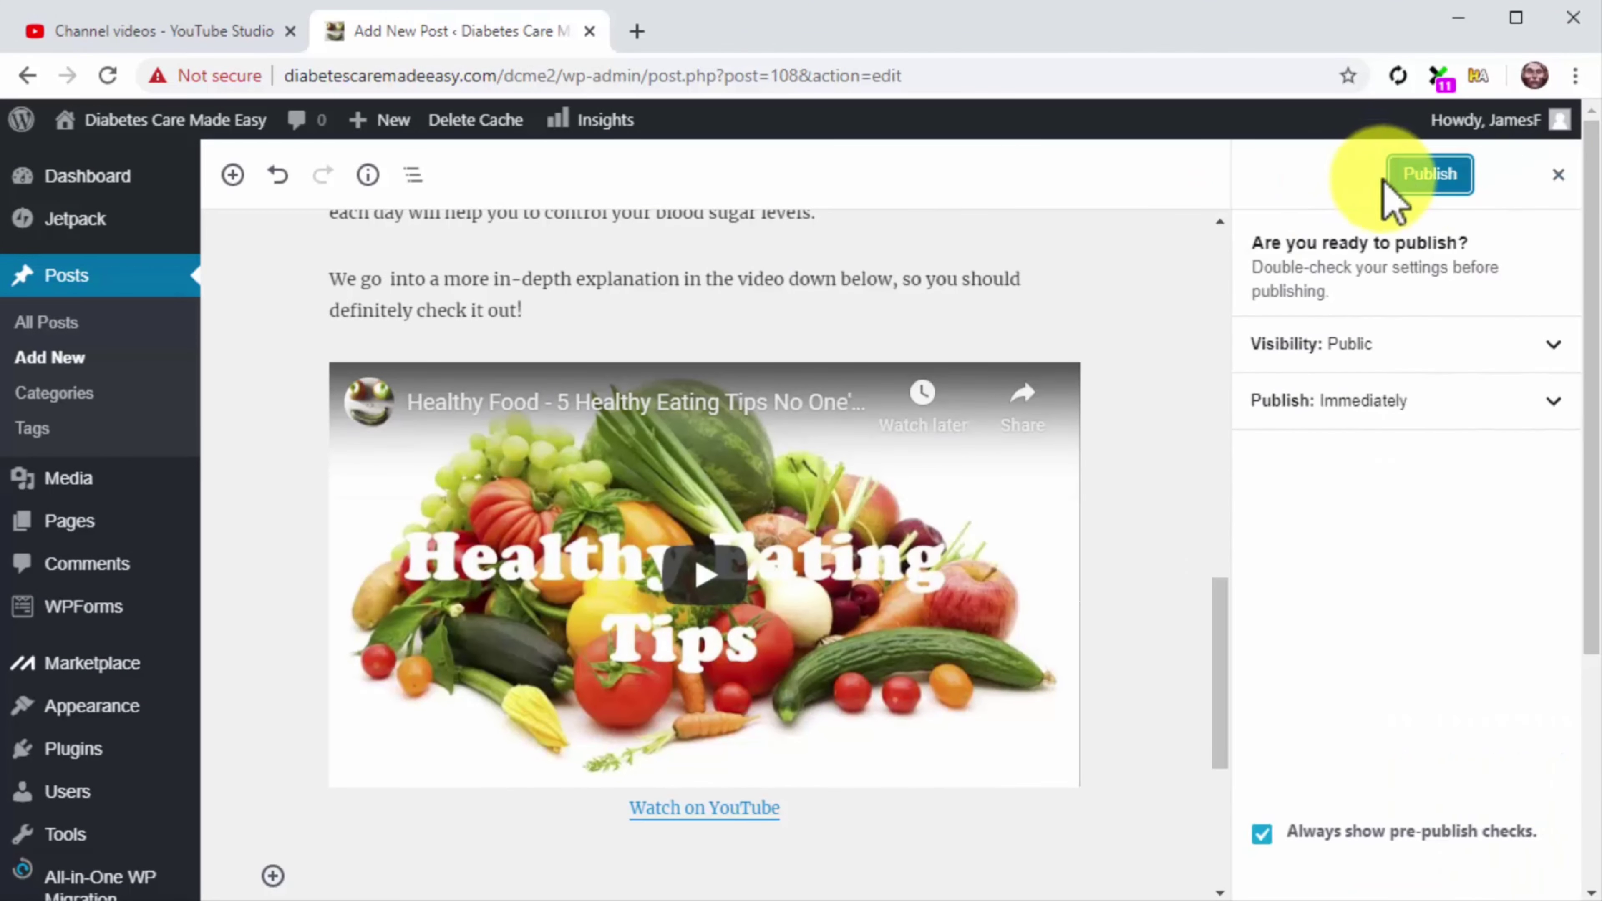
pyautogui.click(1424, 184)
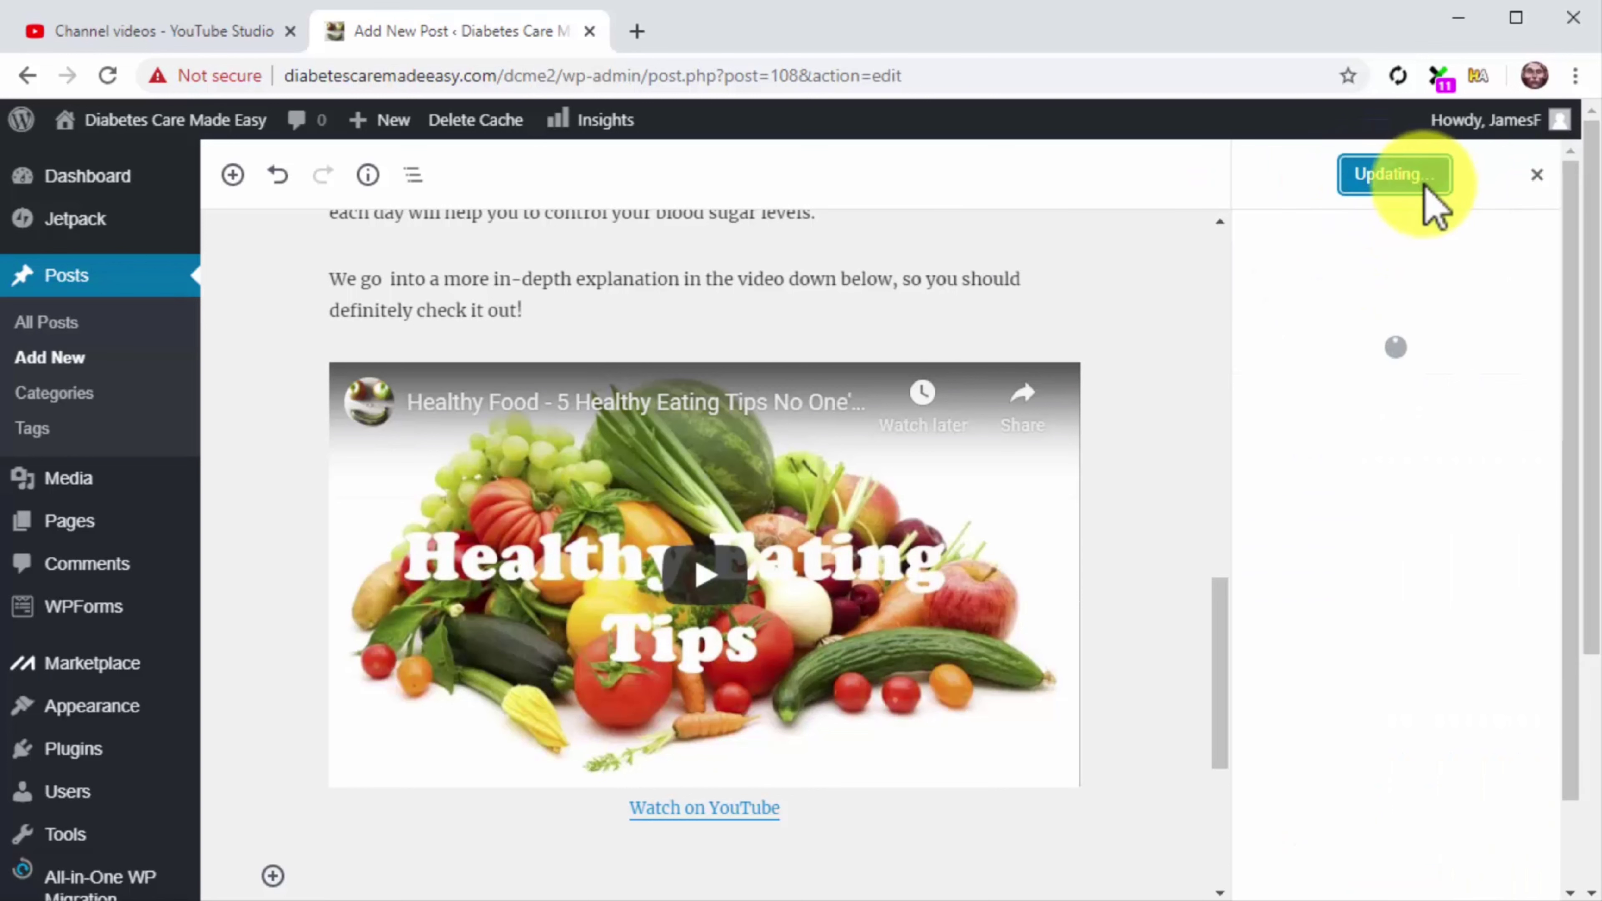